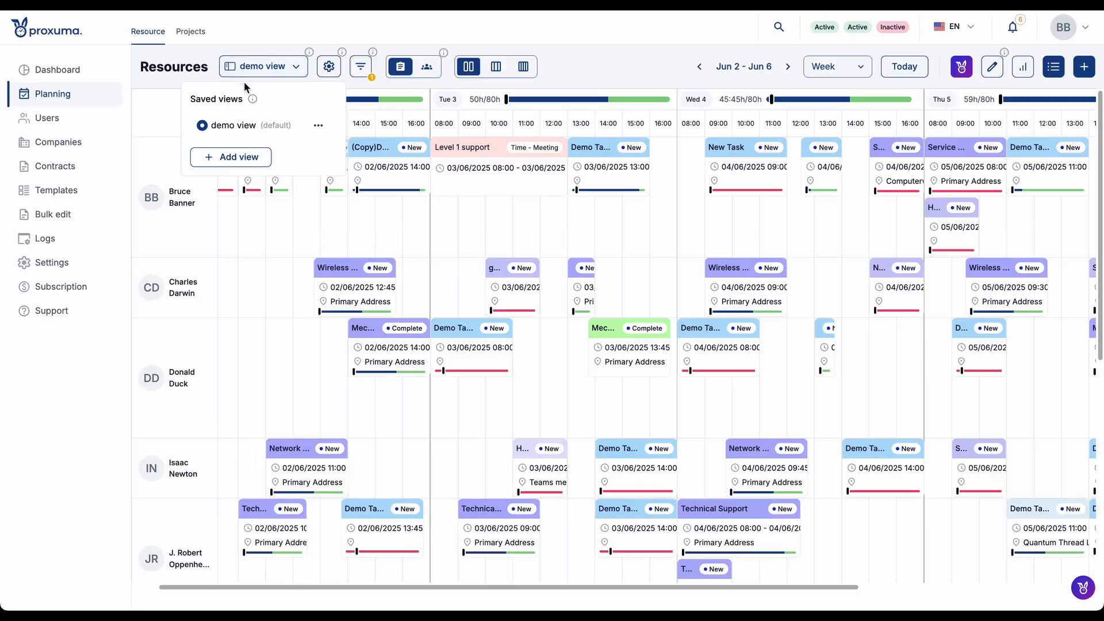
# - Add a new saved view named "sample view" and check it in the list of saved views
pyautogui.click(255, 161)
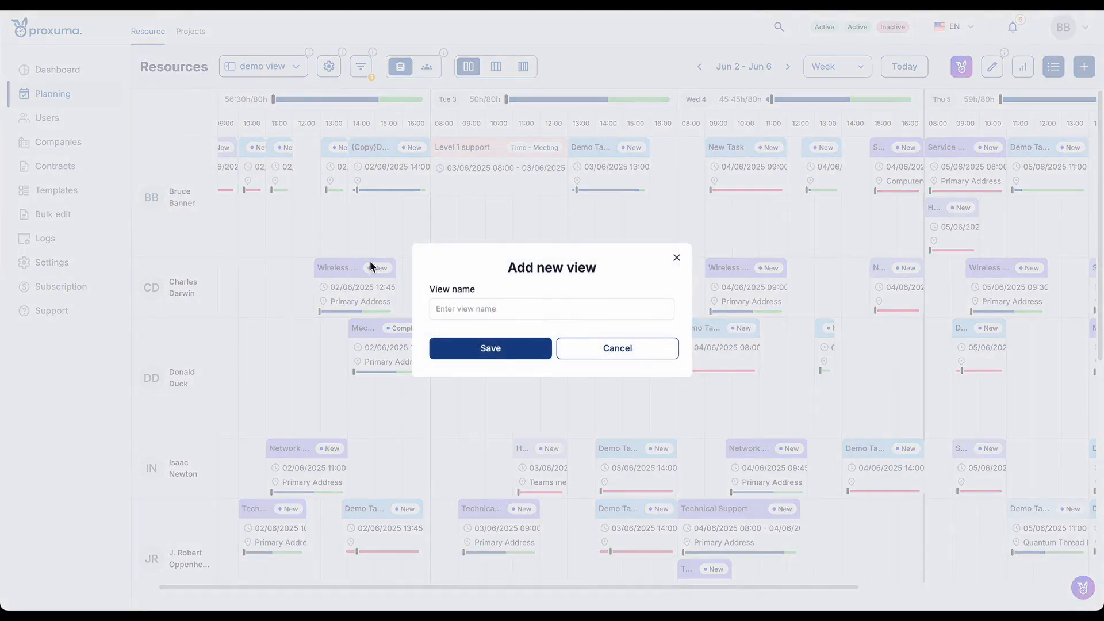
pyautogui.click(468, 302)
pyautogui.write('samp')
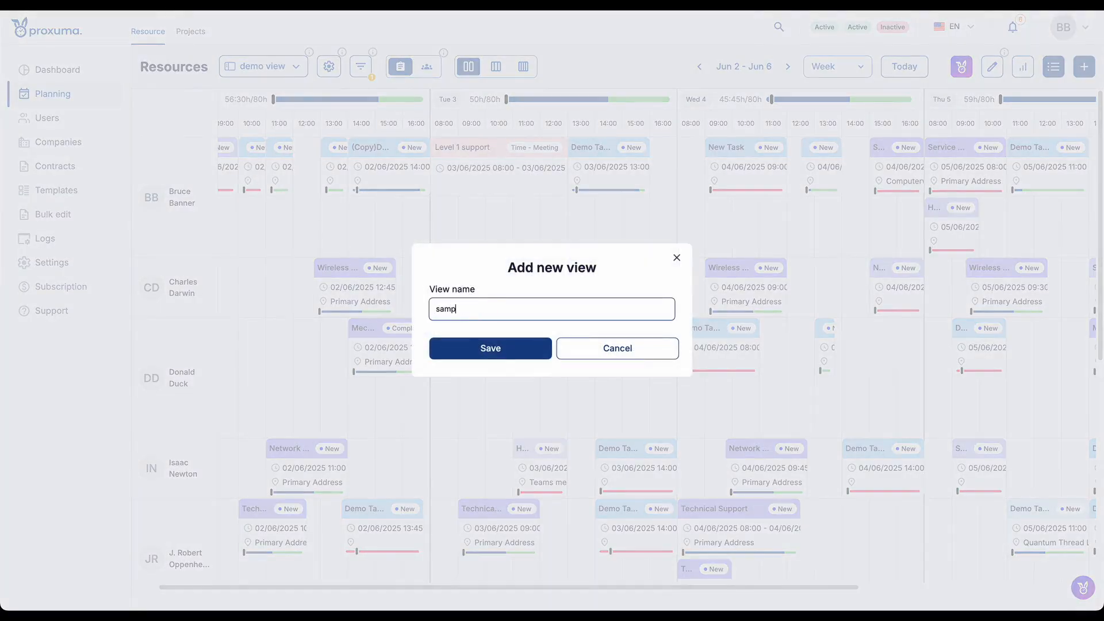
pyautogui.write('le view')
pyautogui.click(490, 346)
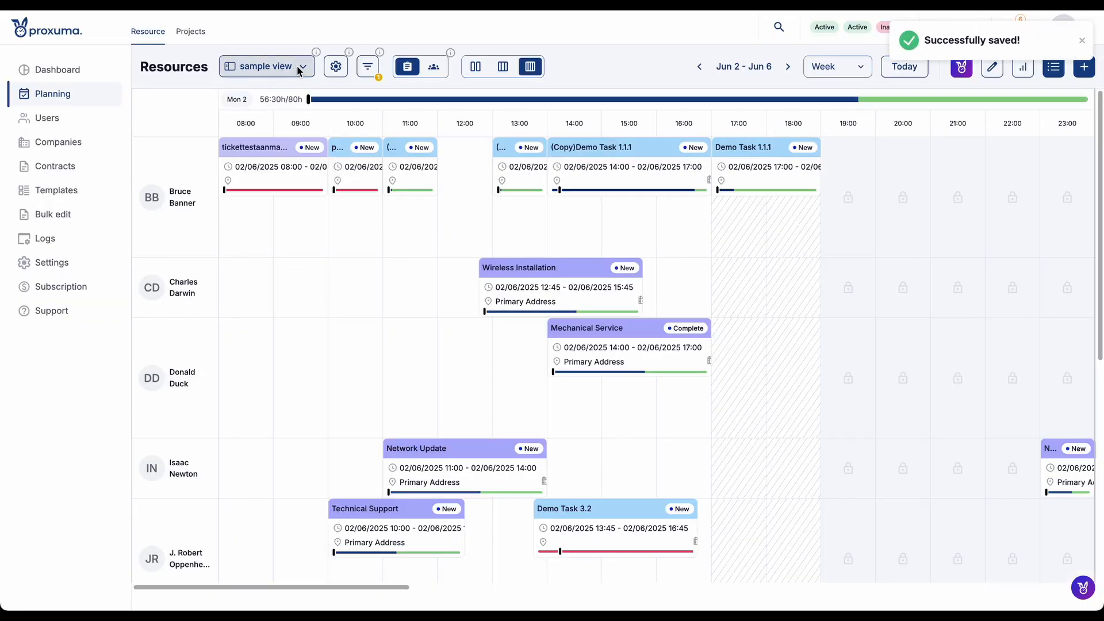
pyautogui.click(278, 70)
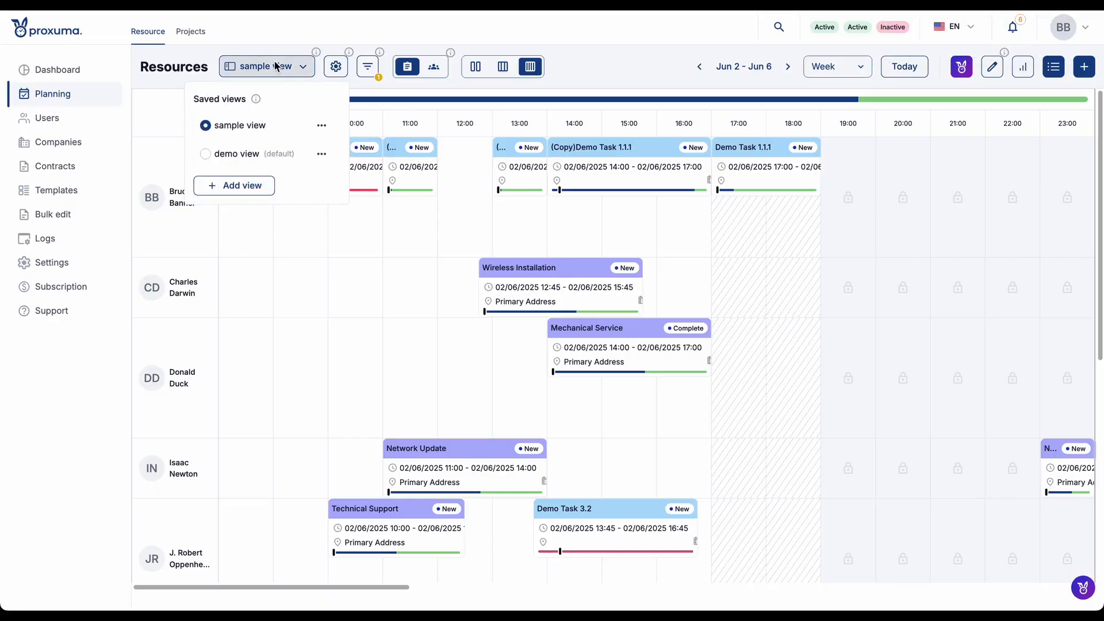
pyautogui.click(278, 67)
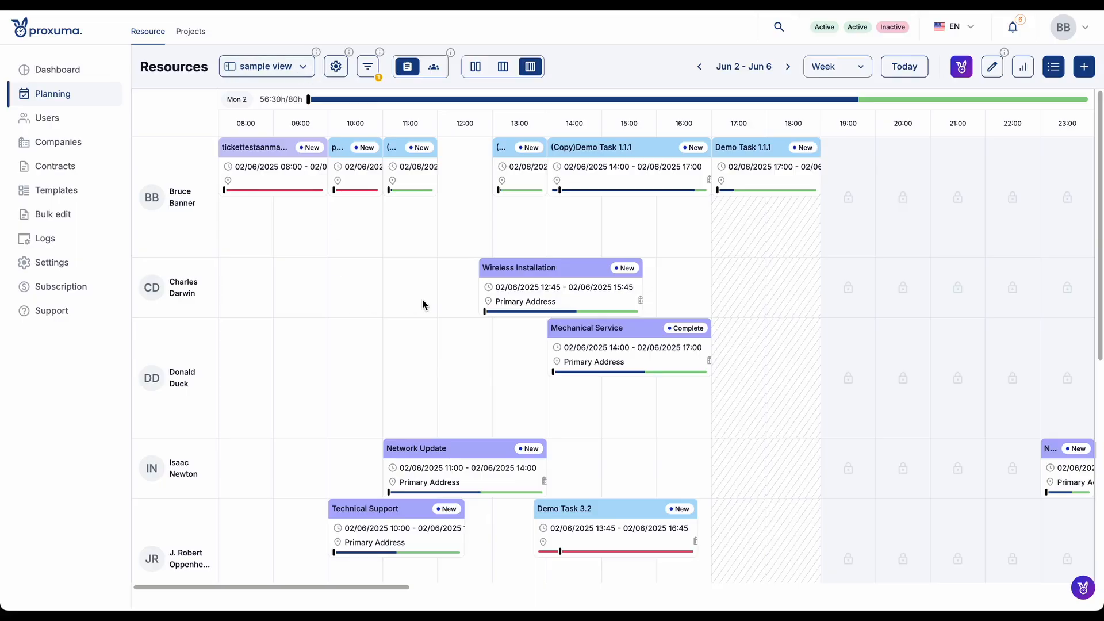
# - Review the planning filters and the general view settings of the sample view without changing them
pyautogui.click(367, 67)
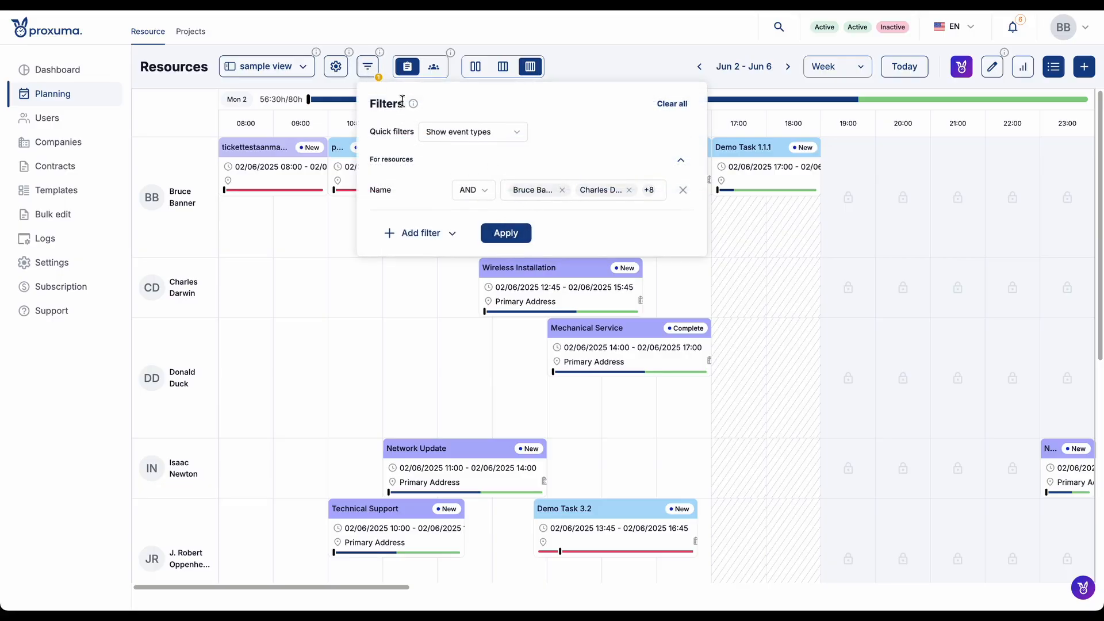
pyautogui.click(368, 67)
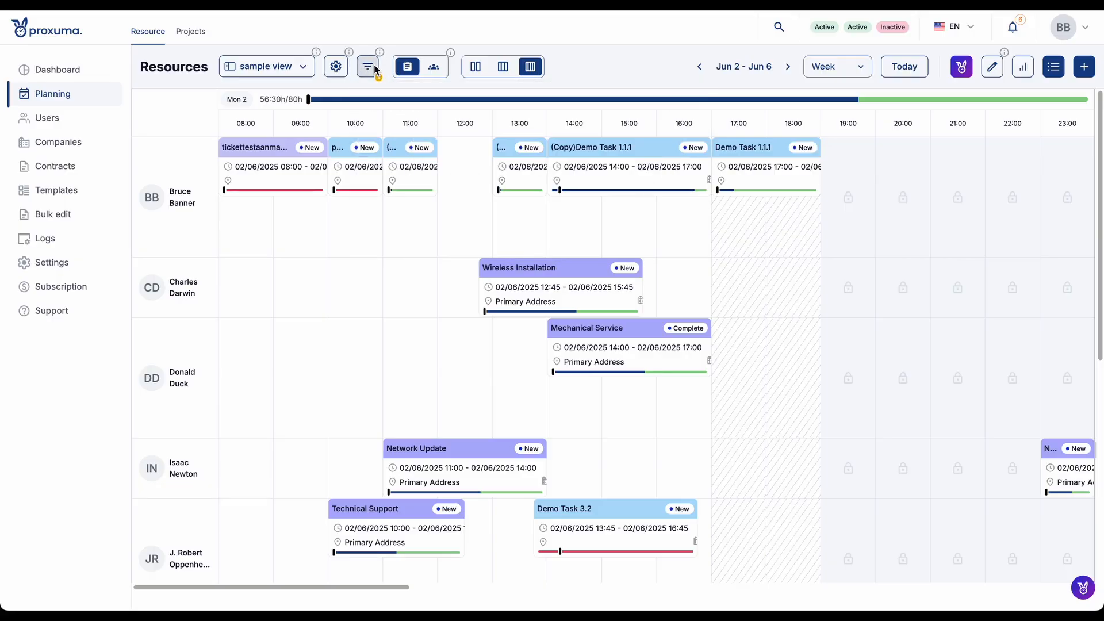
pyautogui.click(335, 67)
pyautogui.click(857, 103)
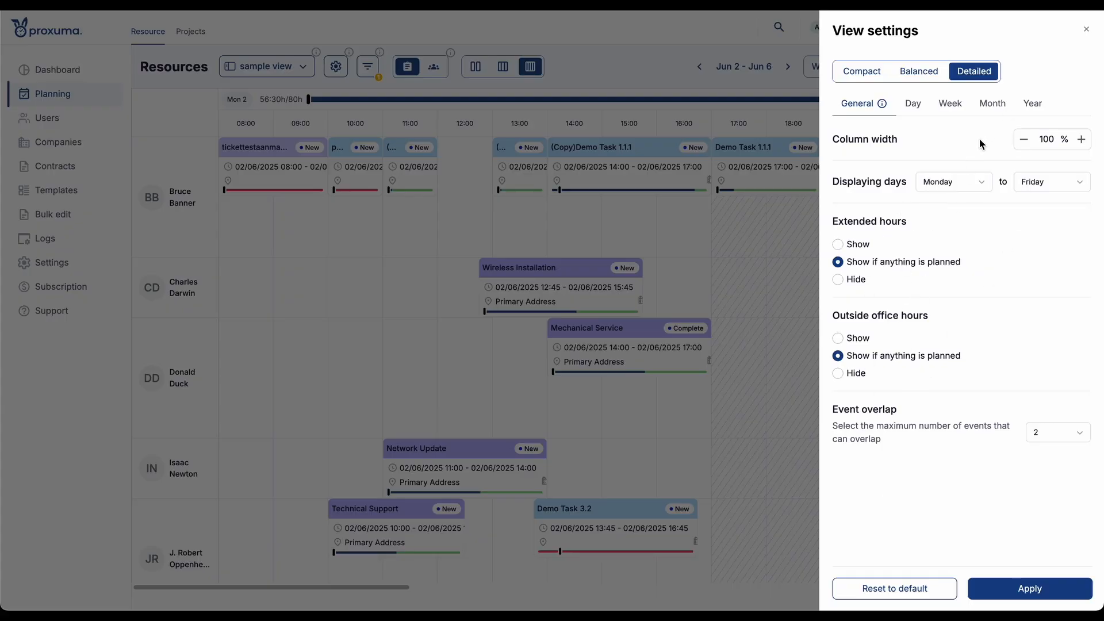
pyautogui.click(734, 239)
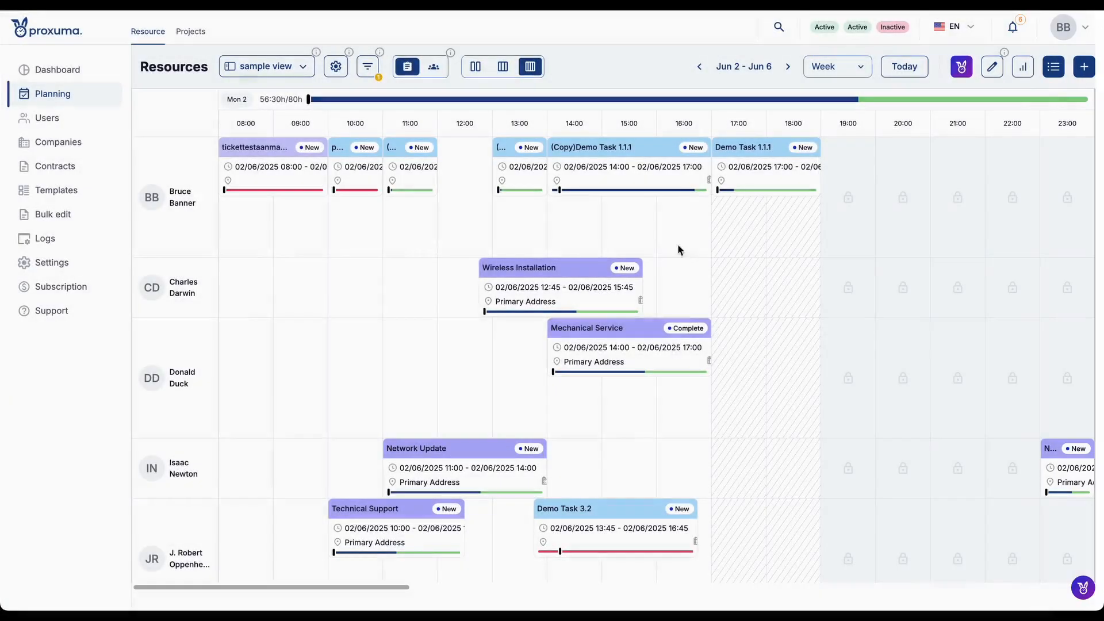
# - Compare the week calendar in the compact, balanced and detailed layouts, ending on detailed
pyautogui.moveTo(524, 96)
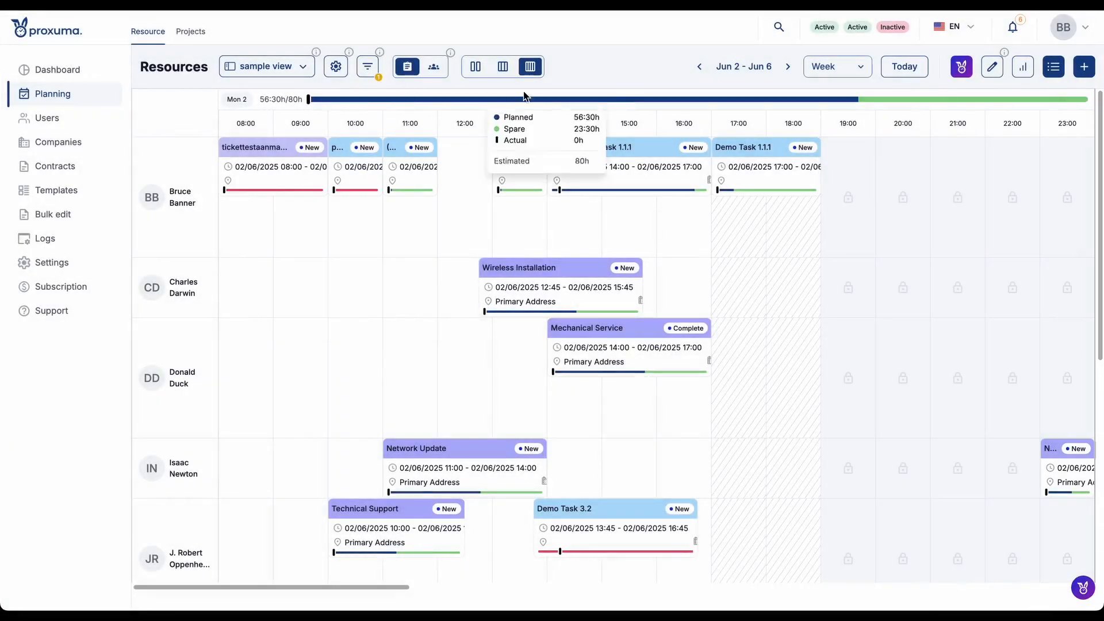
pyautogui.click(476, 68)
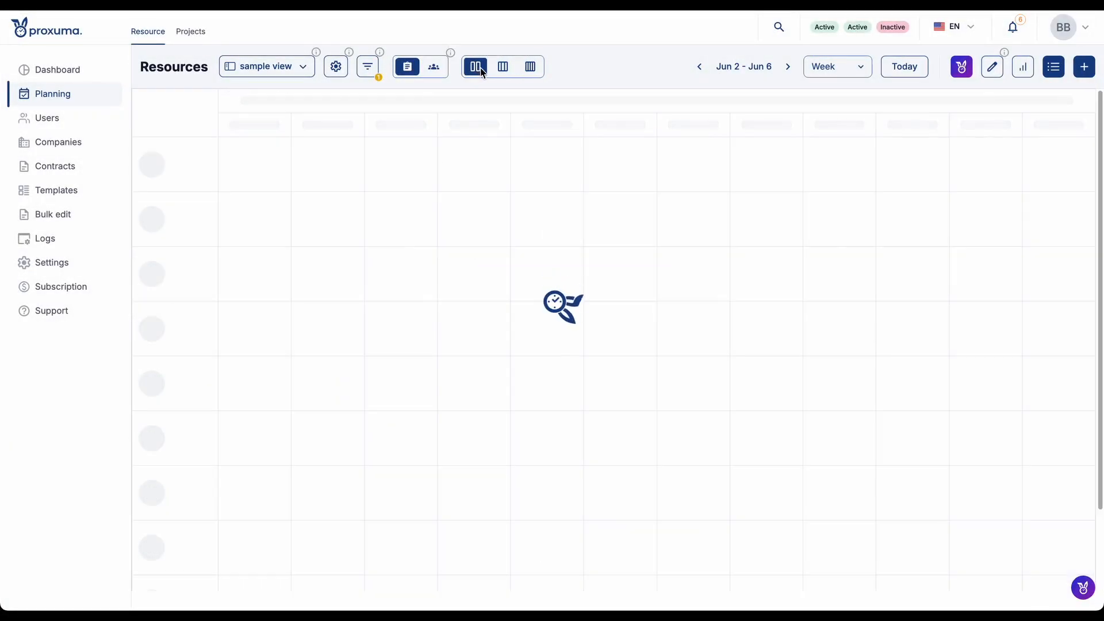
pyautogui.click(503, 68)
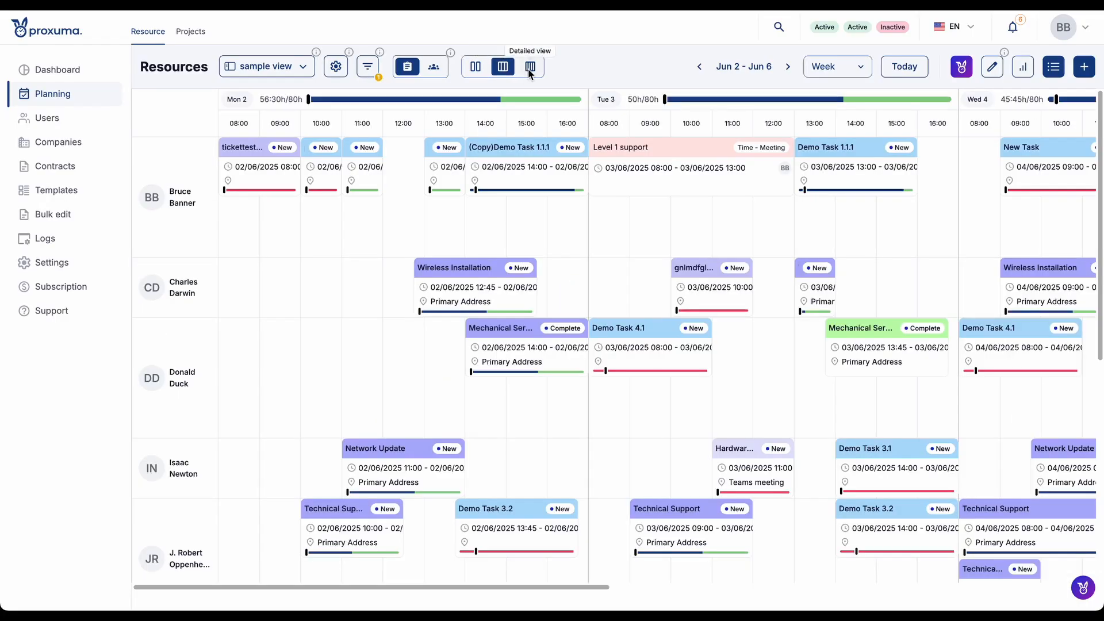
pyautogui.click(530, 68)
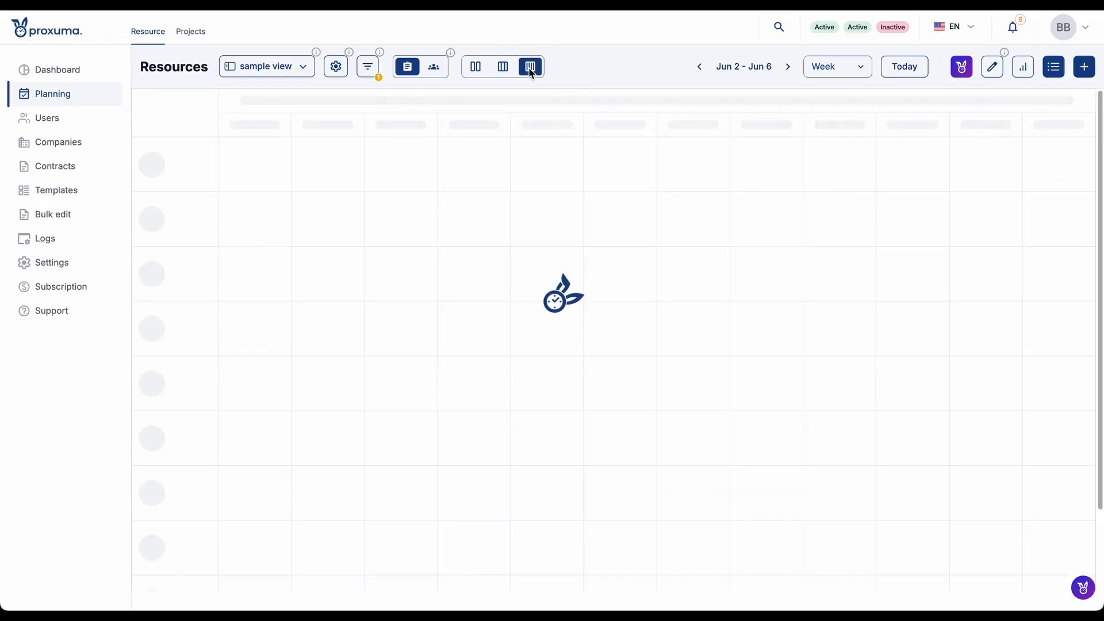
# - In the view settings, compare the general options of the Balanced, Compact and Detailed presets, ending on Detailed
pyautogui.click(342, 69)
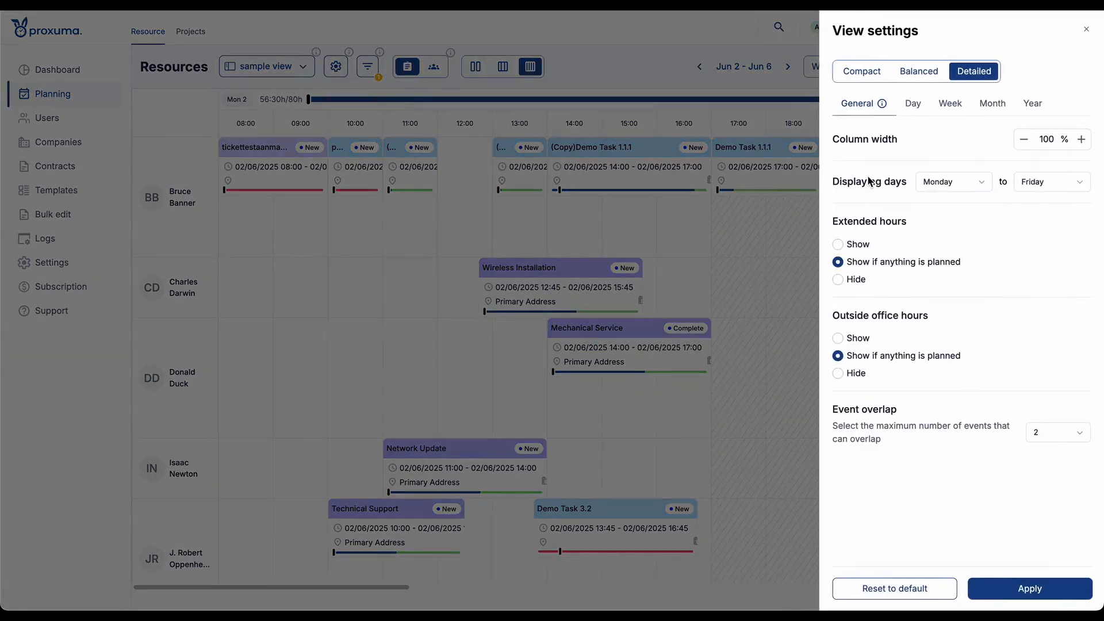
pyautogui.click(922, 74)
pyautogui.click(867, 73)
pyautogui.click(917, 71)
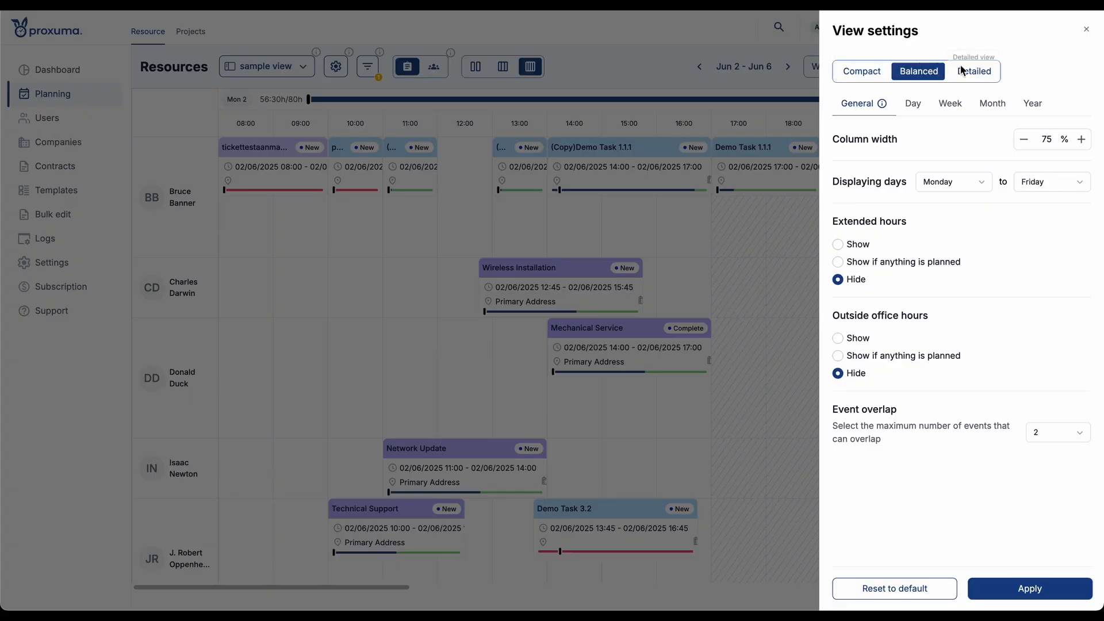
pyautogui.click(974, 71)
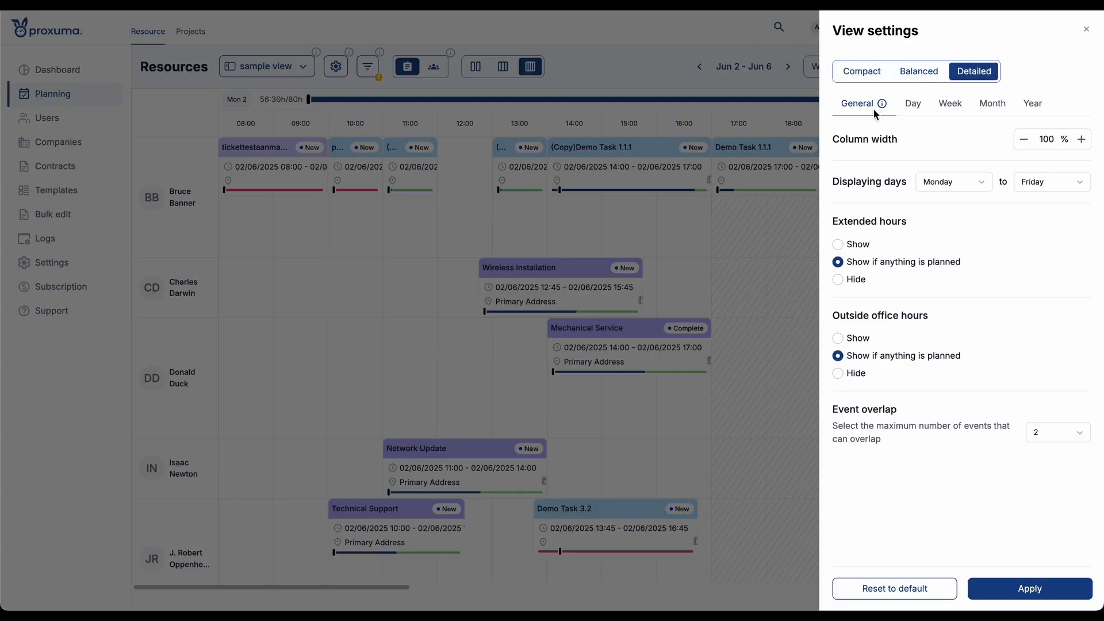
# - Enable Show days in the Month settings of the Detailed preset and update the current view with the change
pyautogui.click(917, 107)
pyautogui.click(948, 102)
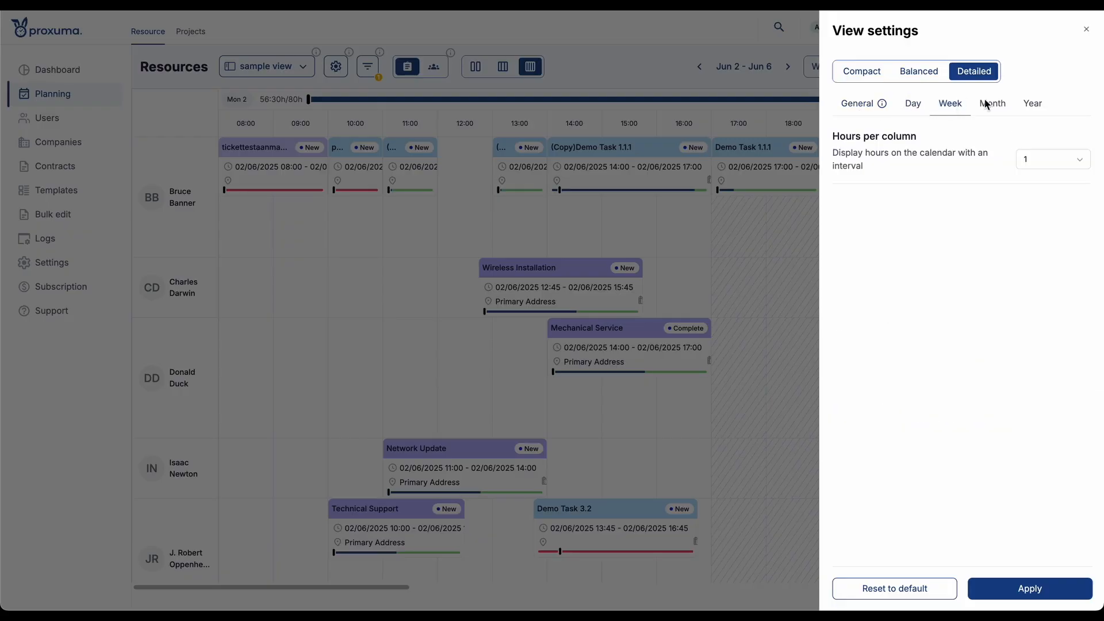
pyautogui.click(998, 106)
pyautogui.click(1043, 109)
pyautogui.click(998, 109)
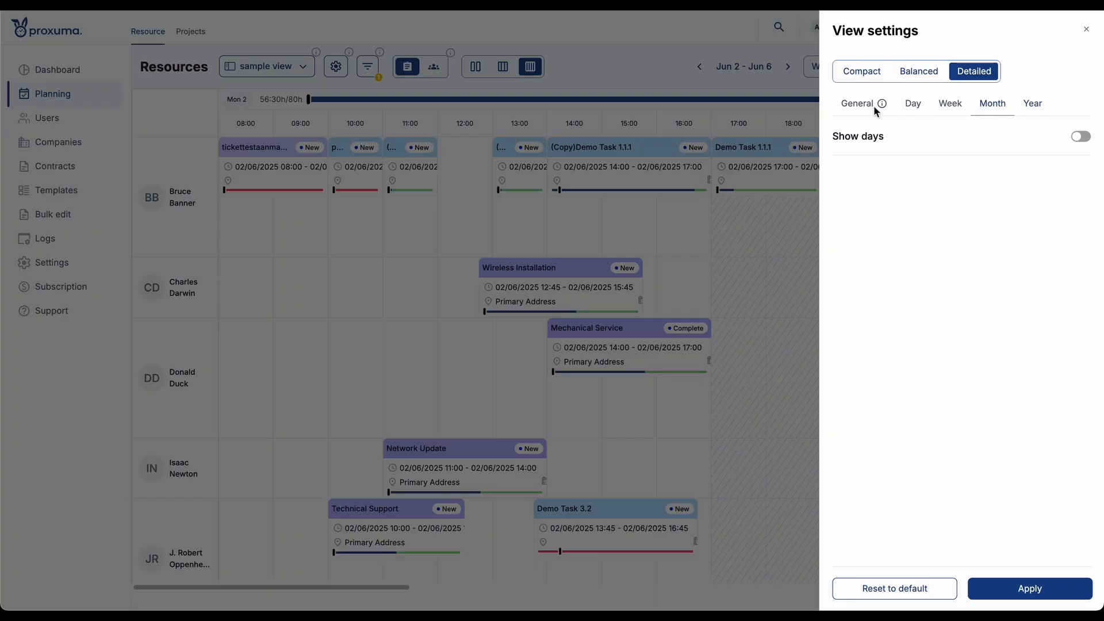
pyautogui.moveTo(849, 138); pyautogui.dragTo(897, 137)
pyautogui.click(950, 140)
pyautogui.click(1084, 138)
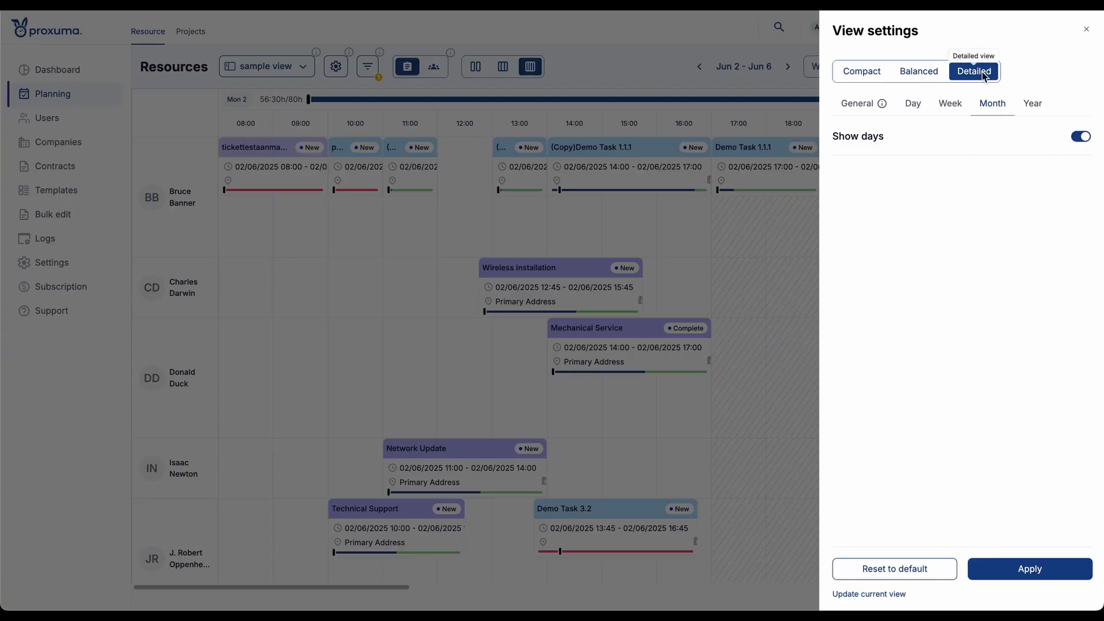
pyautogui.click(871, 596)
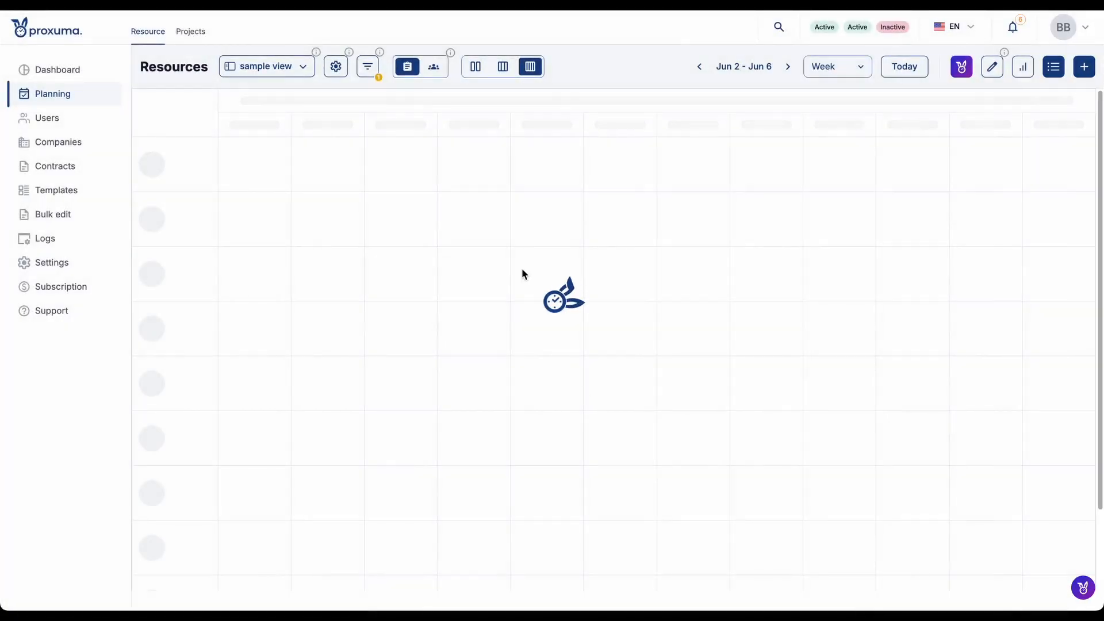
# - Switch the resource calendar to the Month range and look through the days of June 2025
pyautogui.moveTo(522, 268)
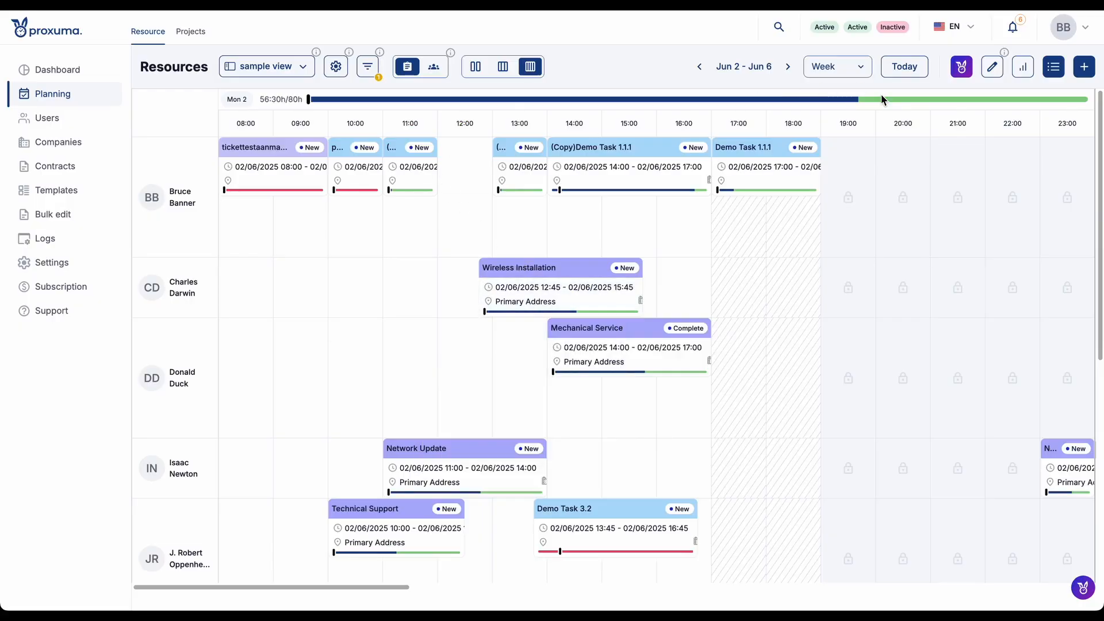
pyautogui.click(839, 66)
pyautogui.click(836, 130)
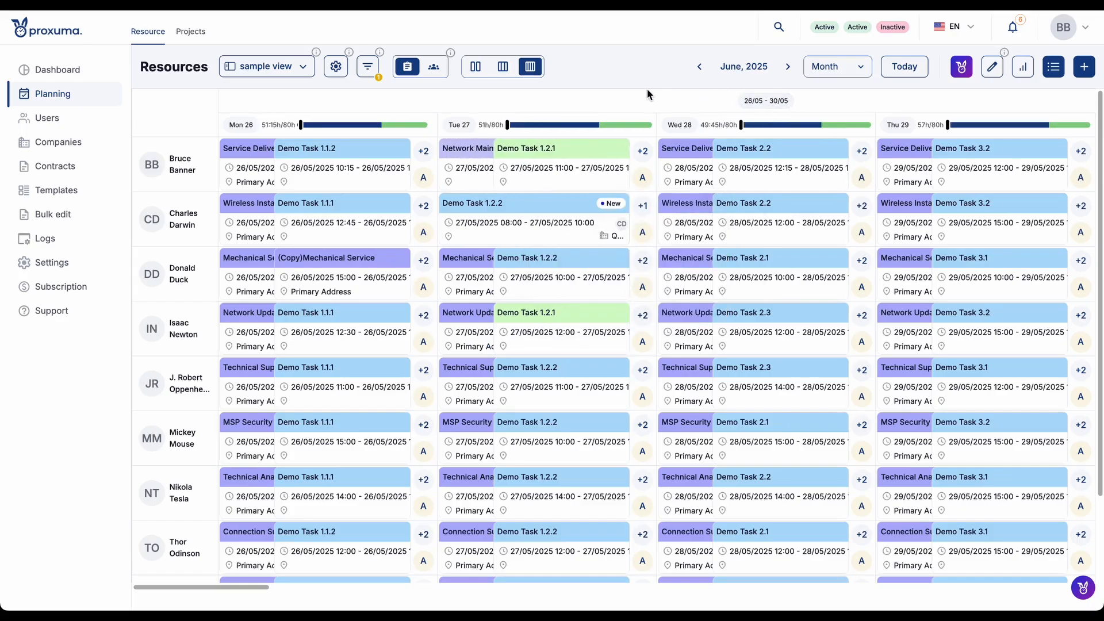
pyautogui.hscroll(15, 778, 101)
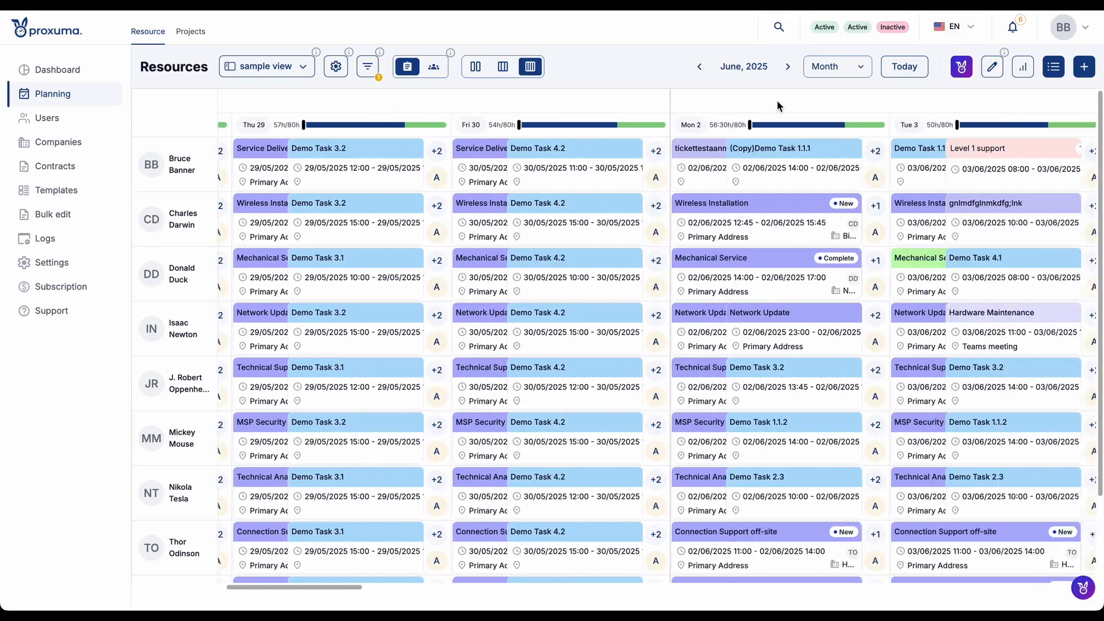
pyautogui.hscroll(-15, 777, 100)
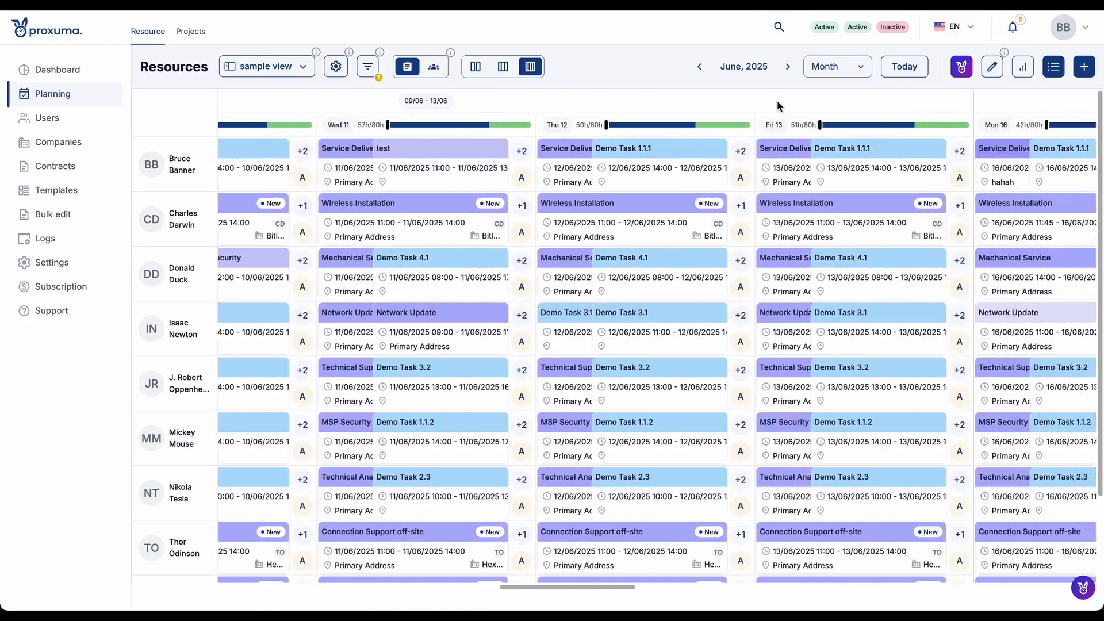
pyautogui.hscroll(20, 777, 100)
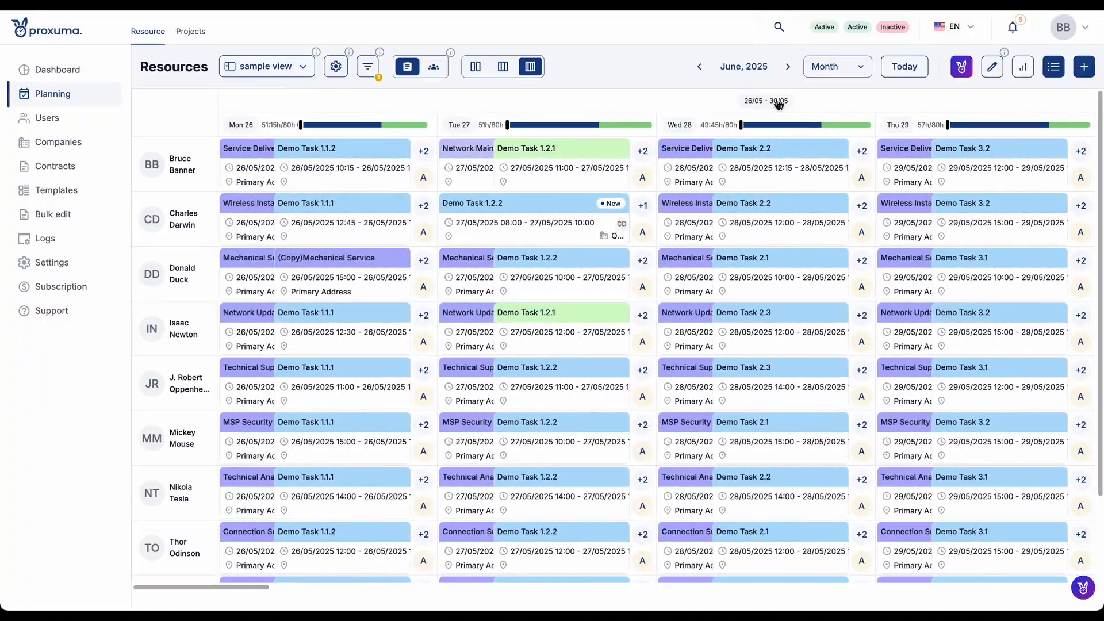
pyautogui.moveTo(789, 281)
pyautogui.hscroll(-20, 790, 281)
# - Drill down from the month into the 26/05 - 30/05 week and its Monday, and return to the Week range
pyautogui.click(772, 100)
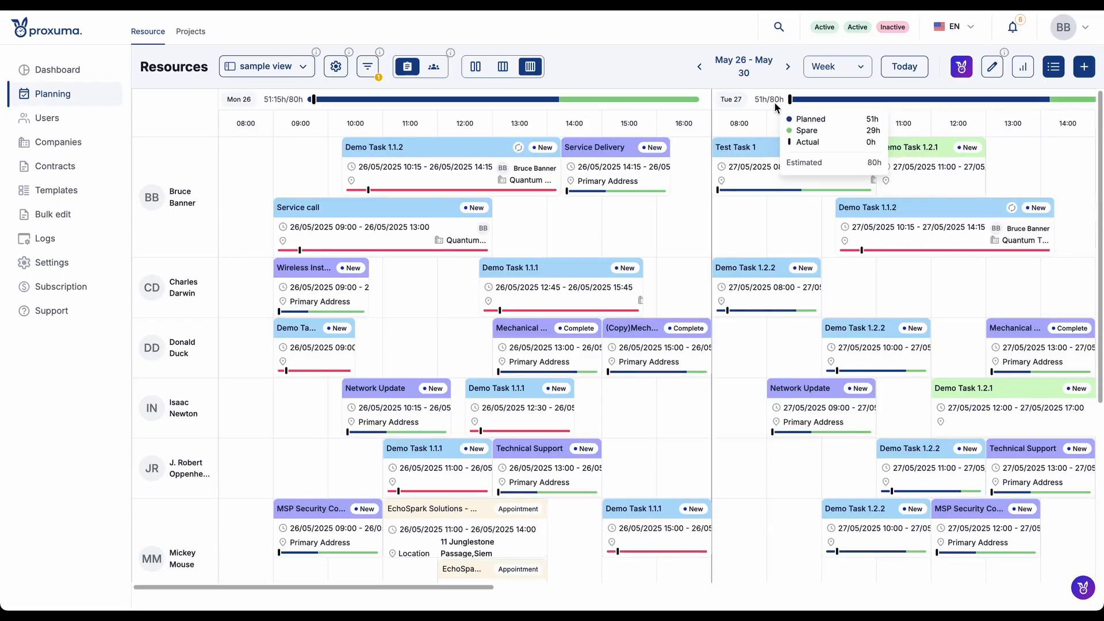
pyautogui.click(242, 100)
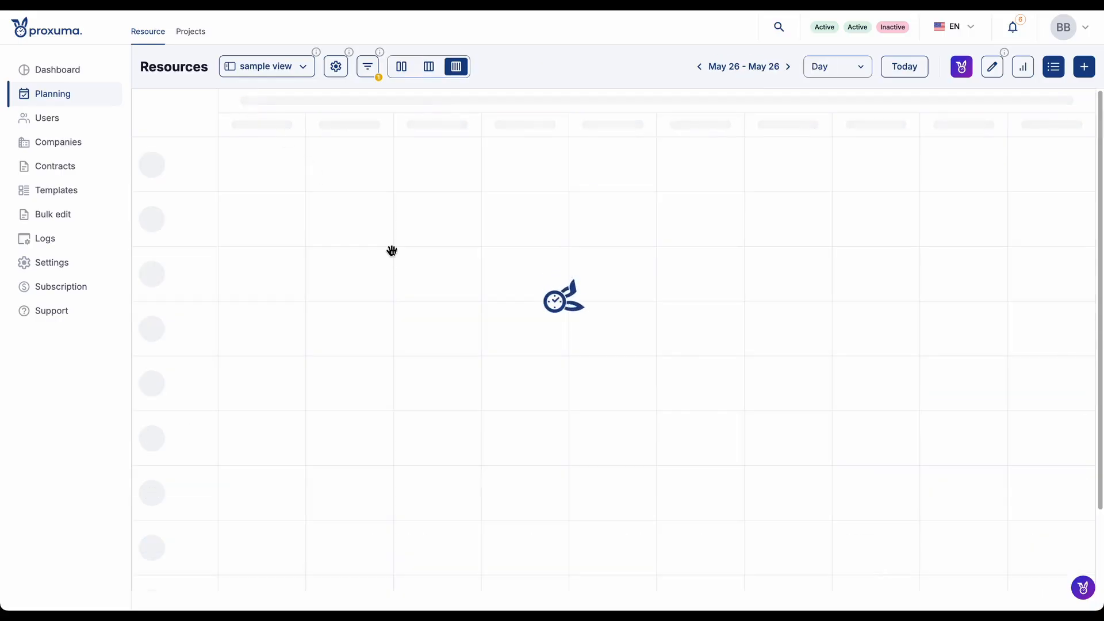
pyautogui.click(836, 66)
pyautogui.click(830, 113)
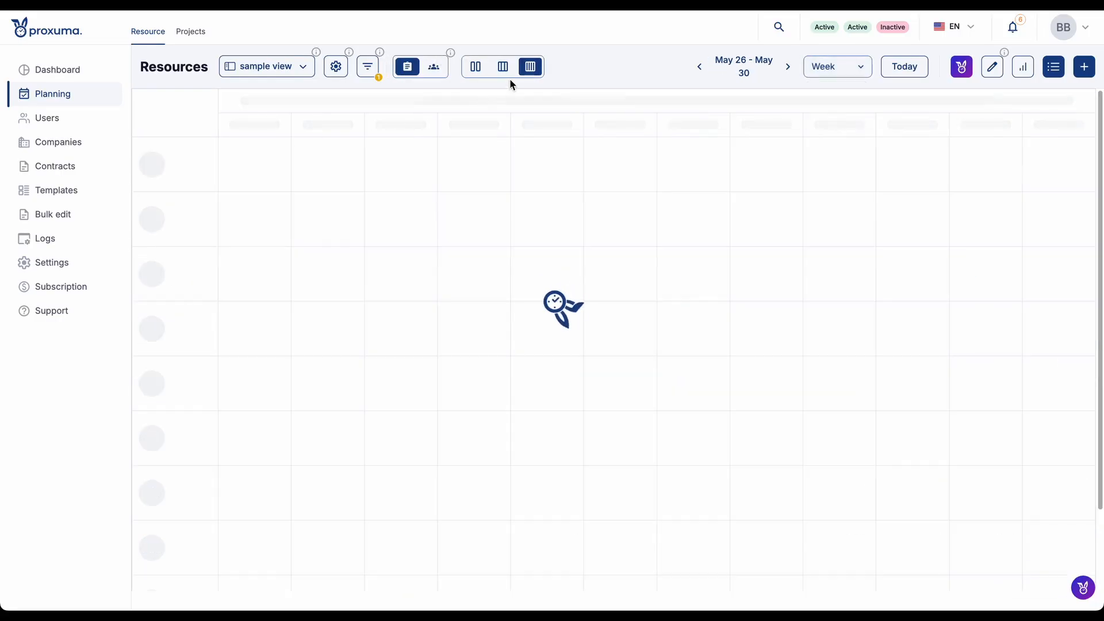
# - Switch the week calendar to compact view and compare the general settings of the Compact, Balanced and Detailed presets
pyautogui.click(475, 71)
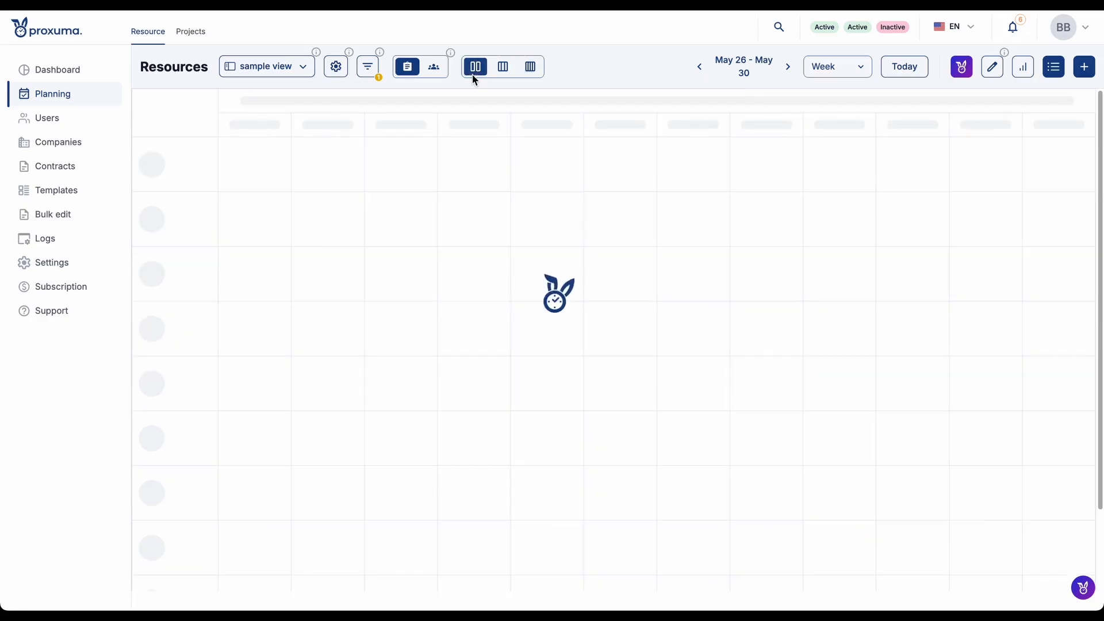
pyautogui.click(340, 69)
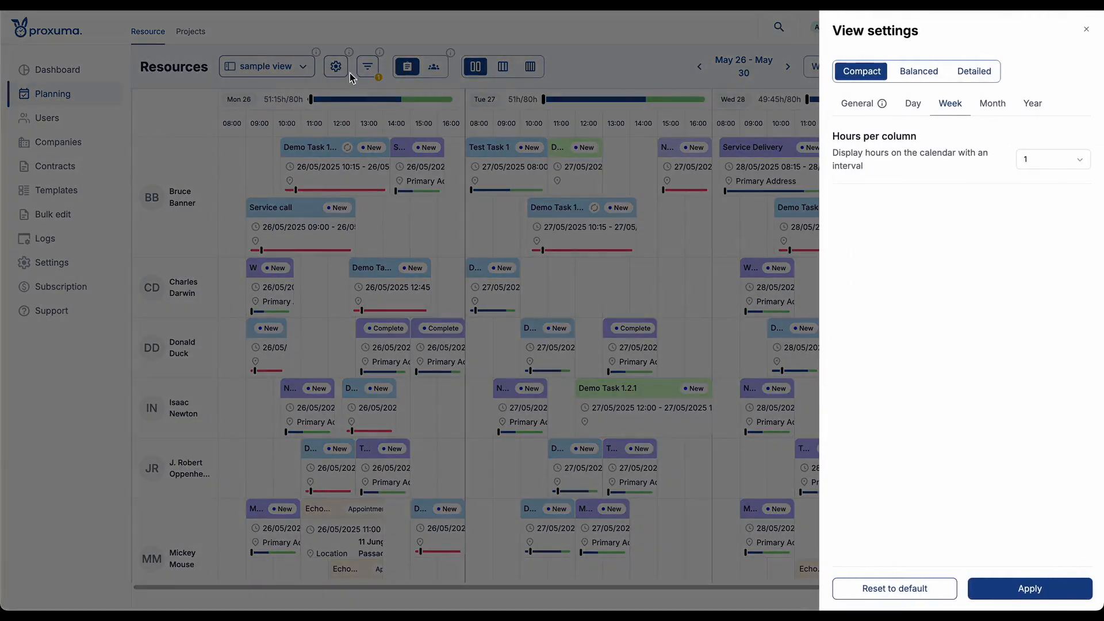
pyautogui.click(862, 109)
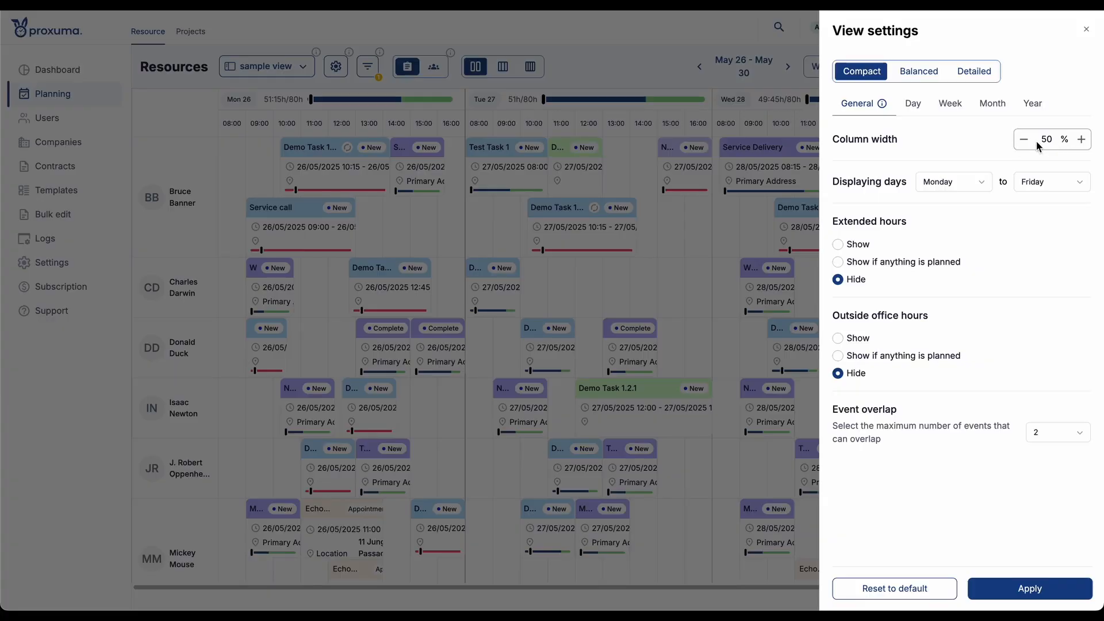
pyautogui.click(924, 76)
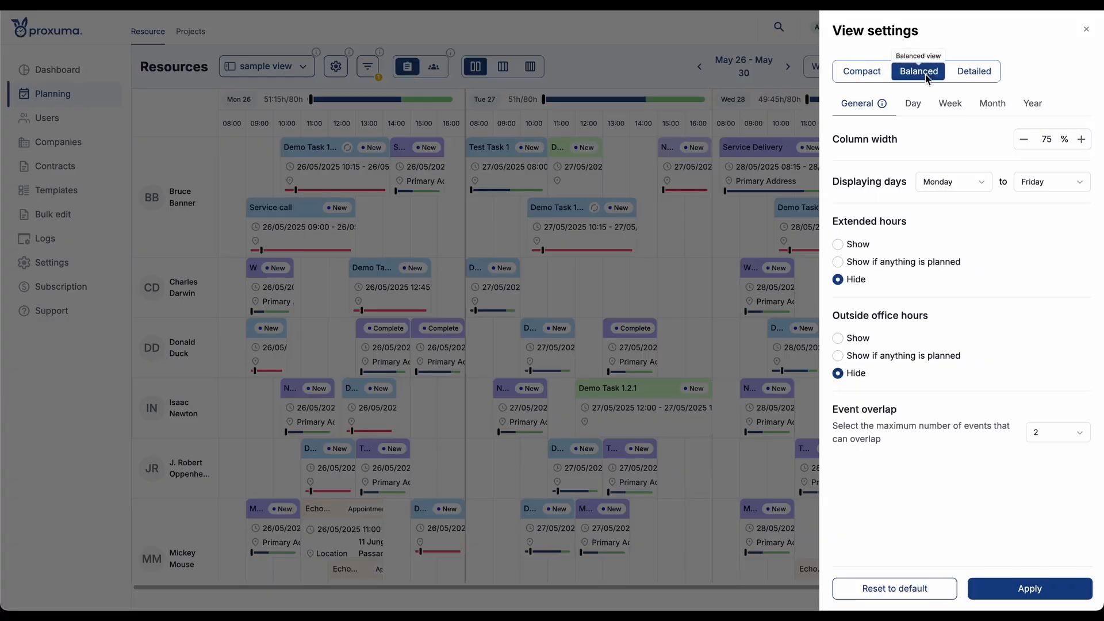
pyautogui.click(980, 73)
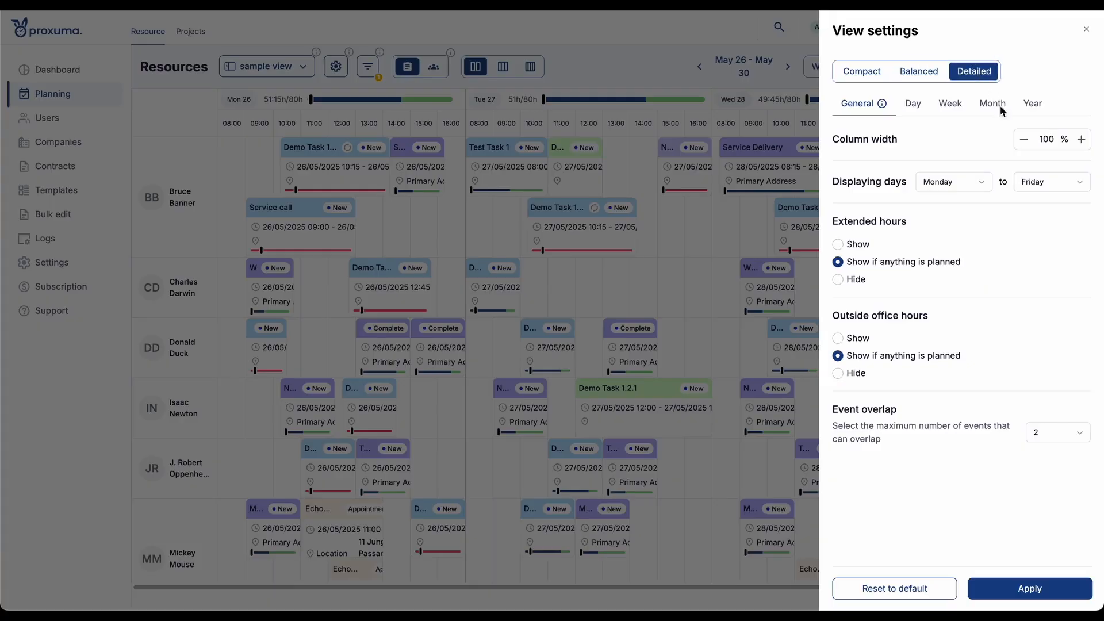
pyautogui.click(919, 72)
pyautogui.click(861, 71)
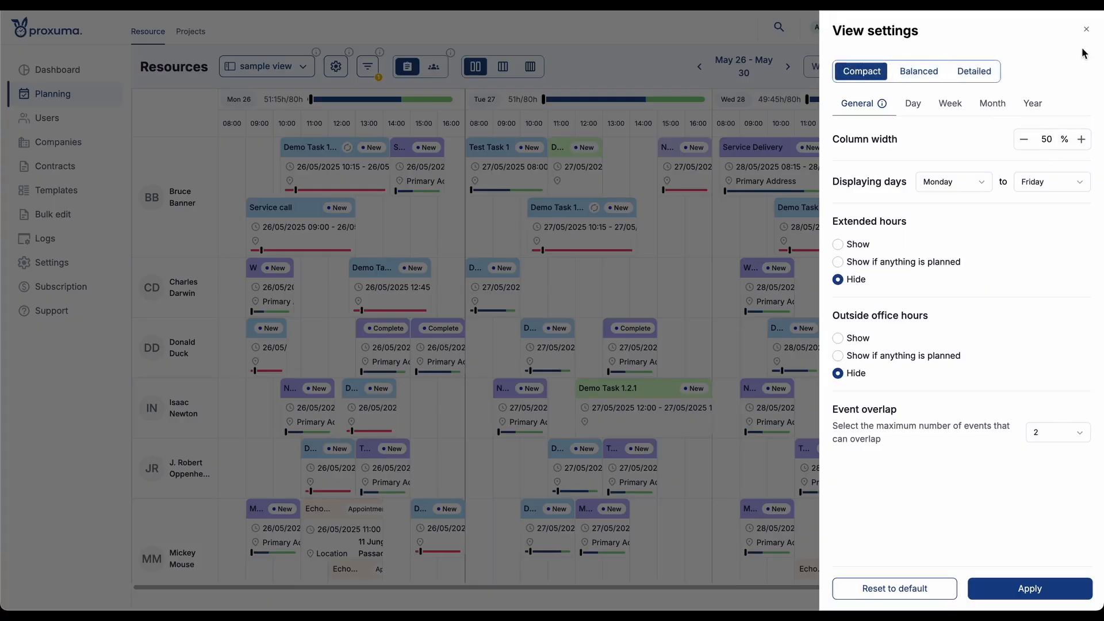
pyautogui.click(1084, 34)
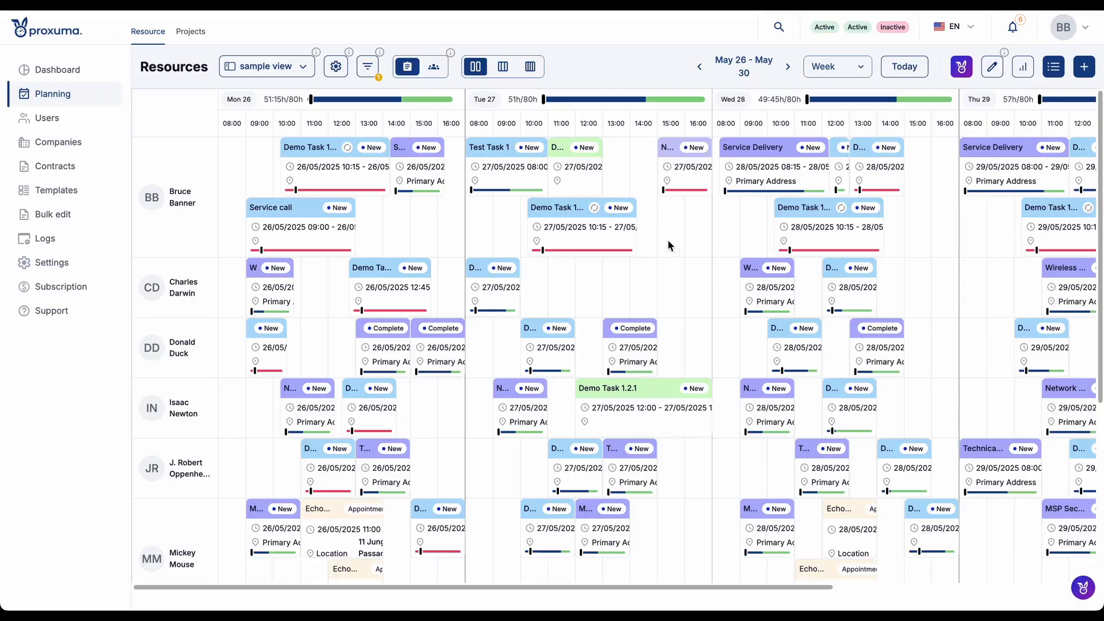
# - Switch the week calendar through balanced to detailed view, and set Extended hours and Outside office hours to Show for the Detailed preset
pyautogui.click(503, 67)
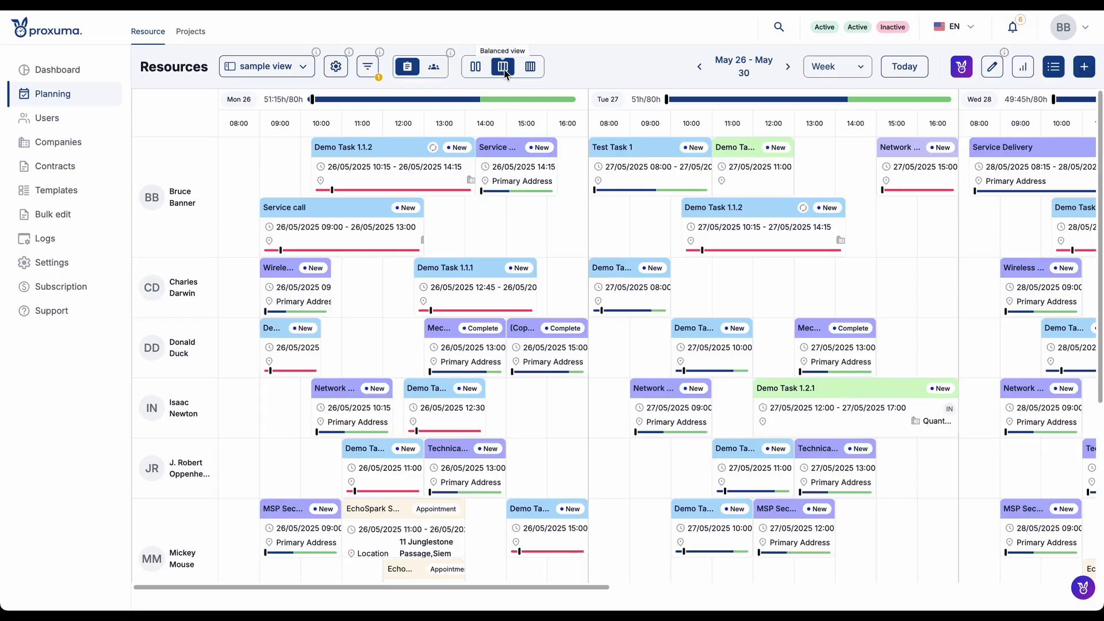
pyautogui.click(532, 68)
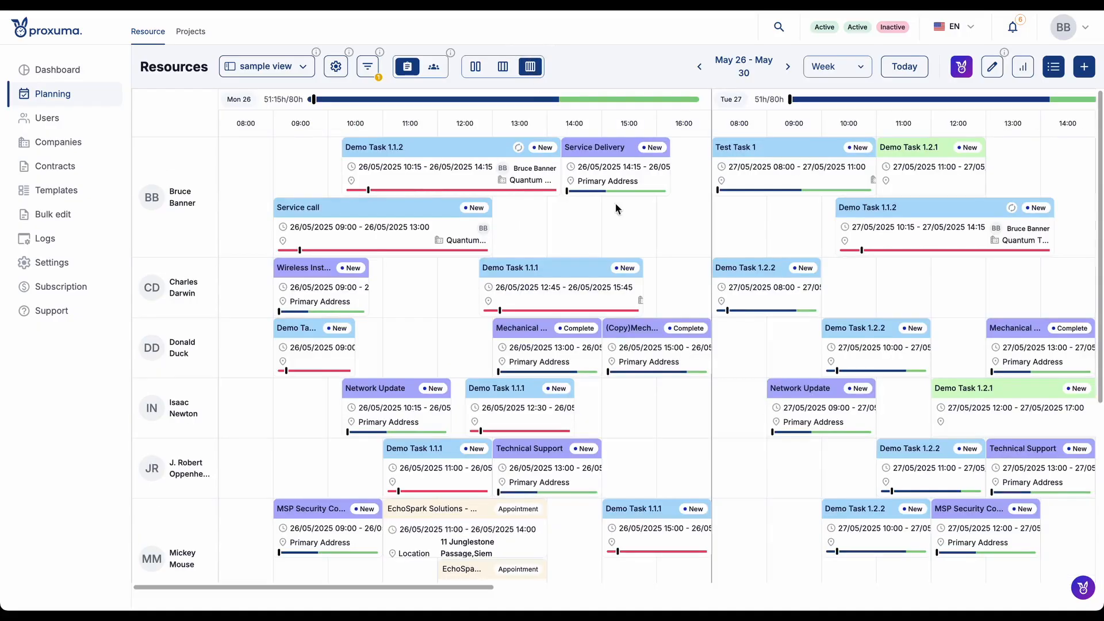
pyautogui.click(336, 66)
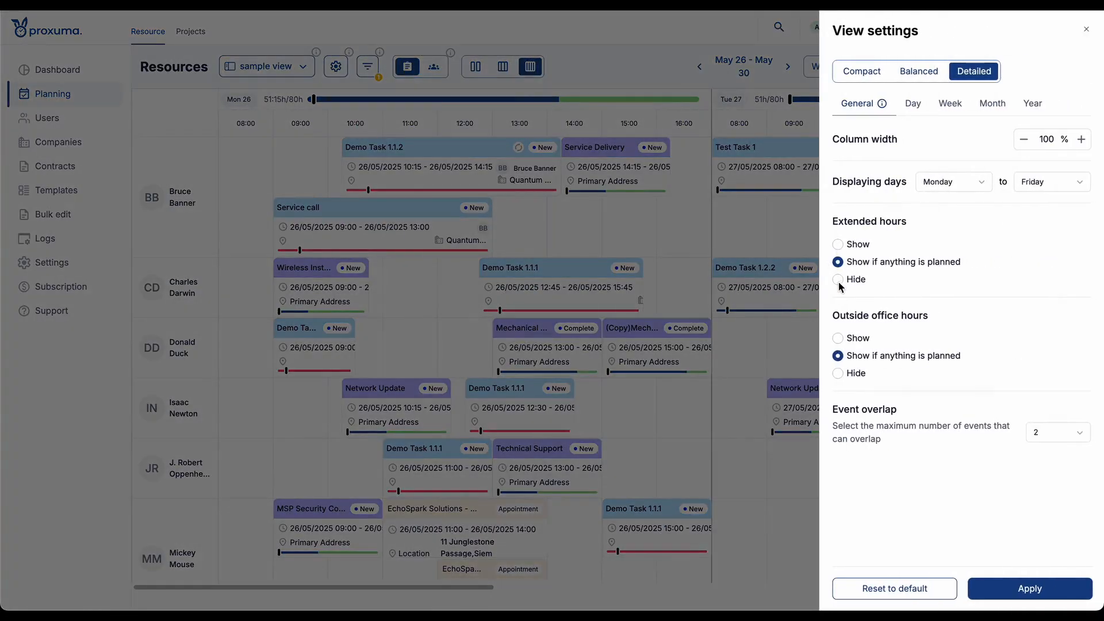
pyautogui.click(838, 245)
pyautogui.click(843, 340)
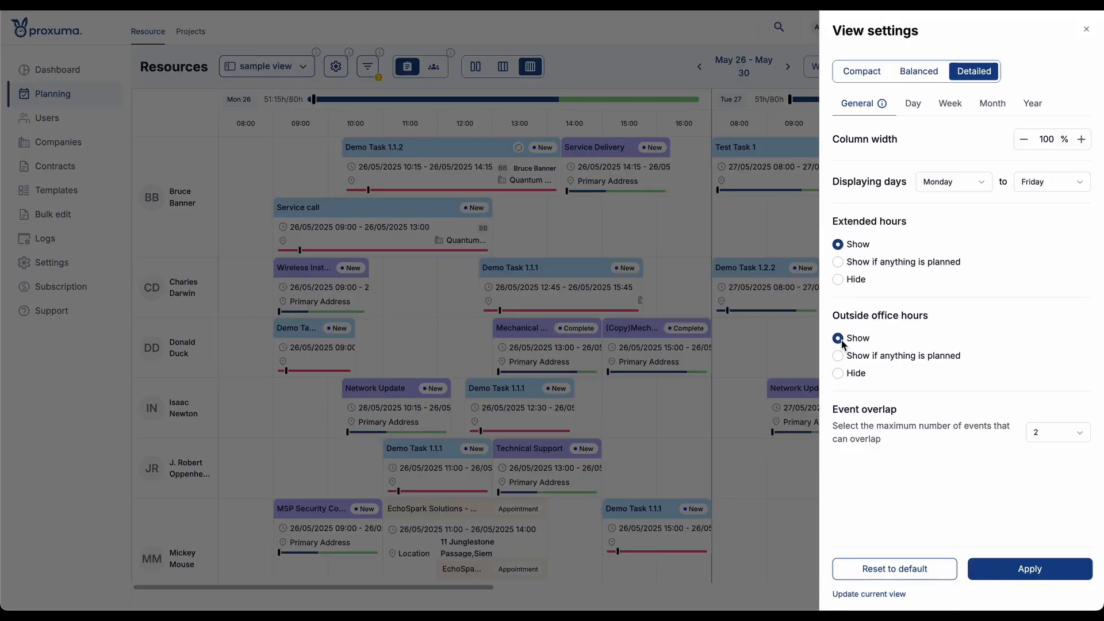
pyautogui.click(983, 577)
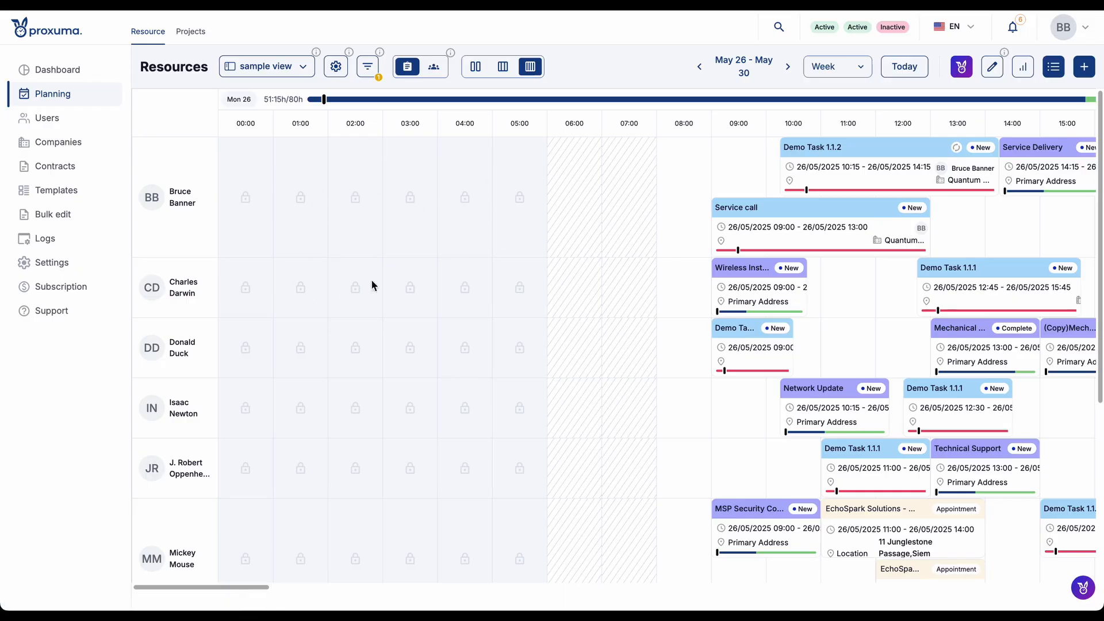
pyautogui.hscroll(10, 711, 335)
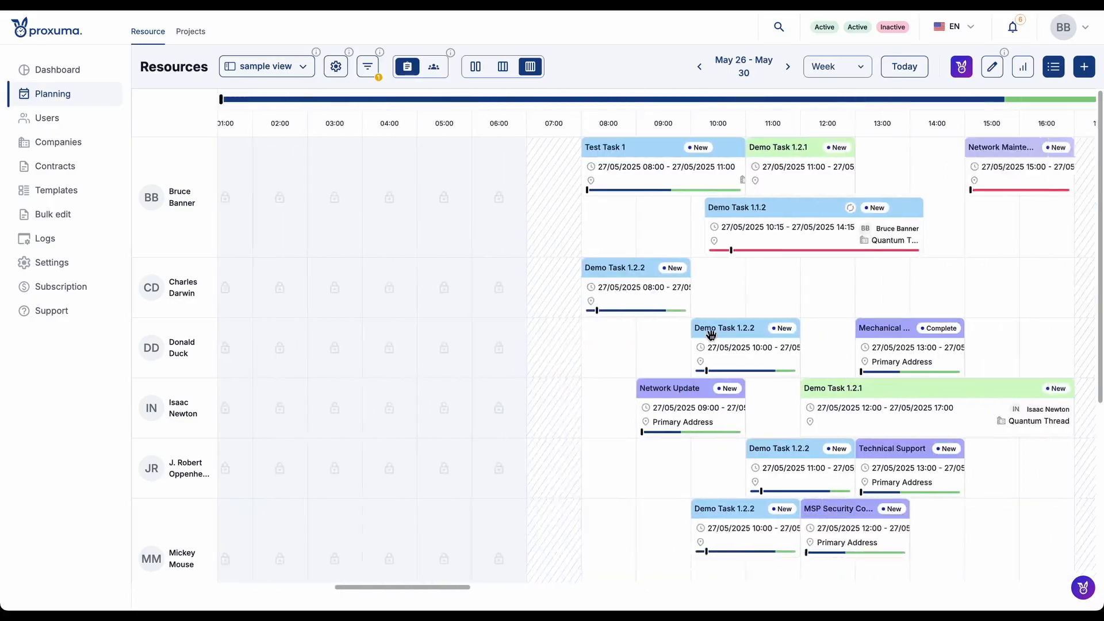
pyautogui.hscroll(-10, 711, 335)
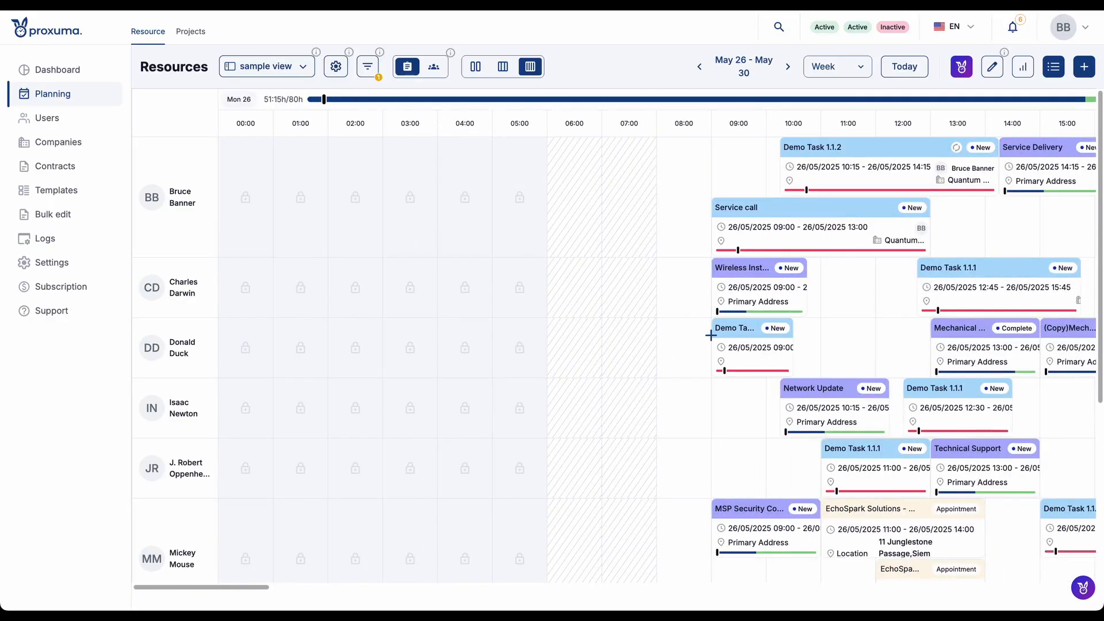
# - Set both Extended hours and Outside office hours to Show if anything is planned in the Detailed preset and apply the settings
pyautogui.click(336, 66)
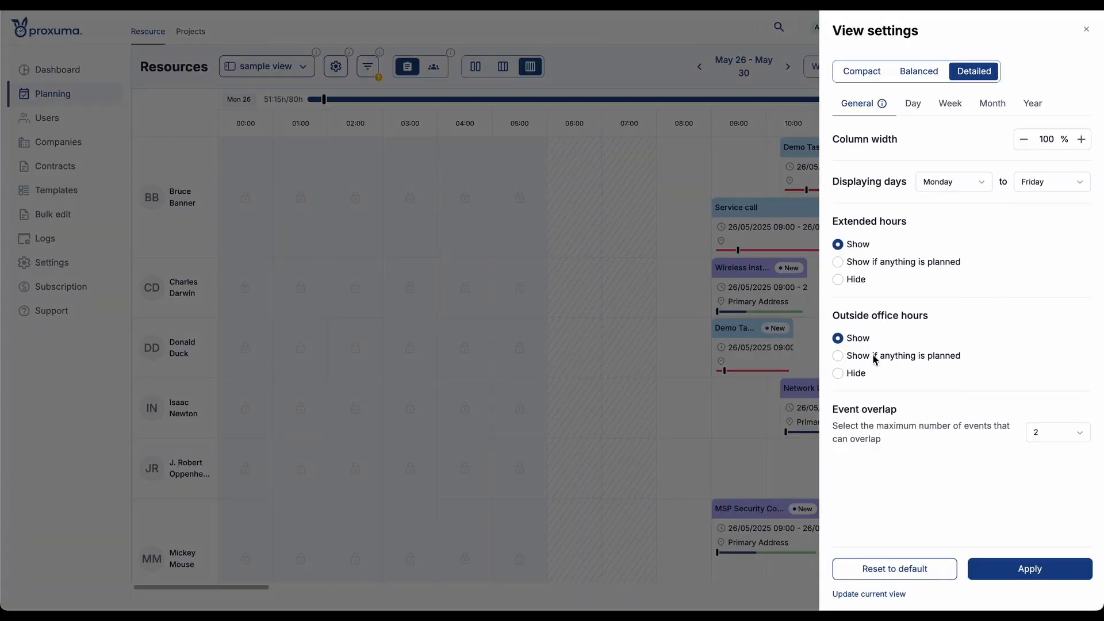
pyautogui.moveTo(873, 354); pyautogui.dragTo(952, 355)
pyautogui.click(977, 356)
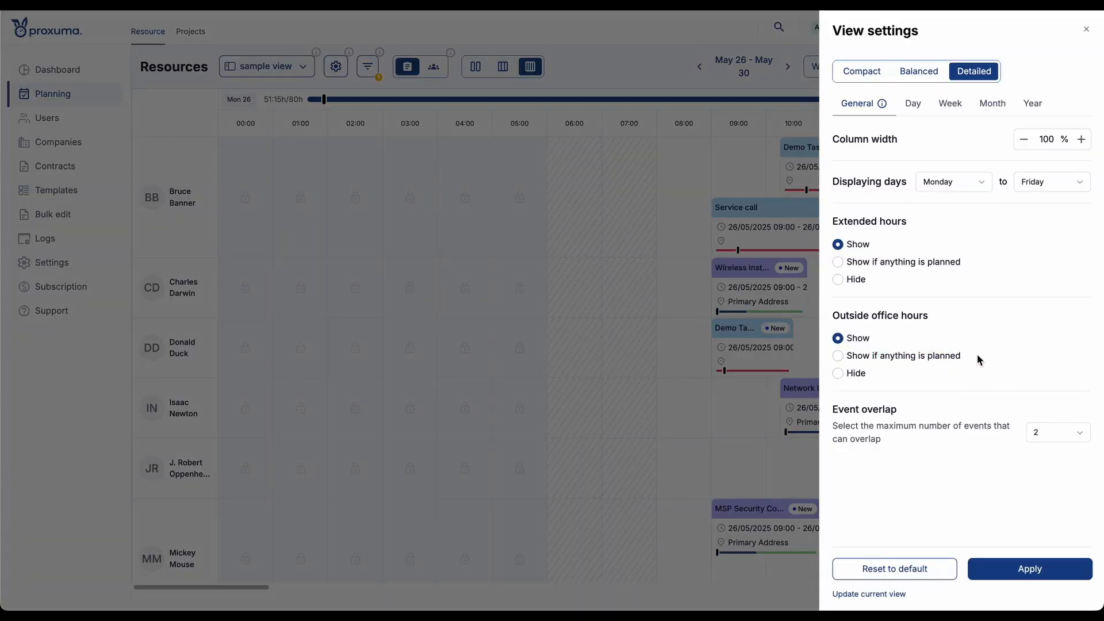
pyautogui.click(931, 357)
pyautogui.click(923, 261)
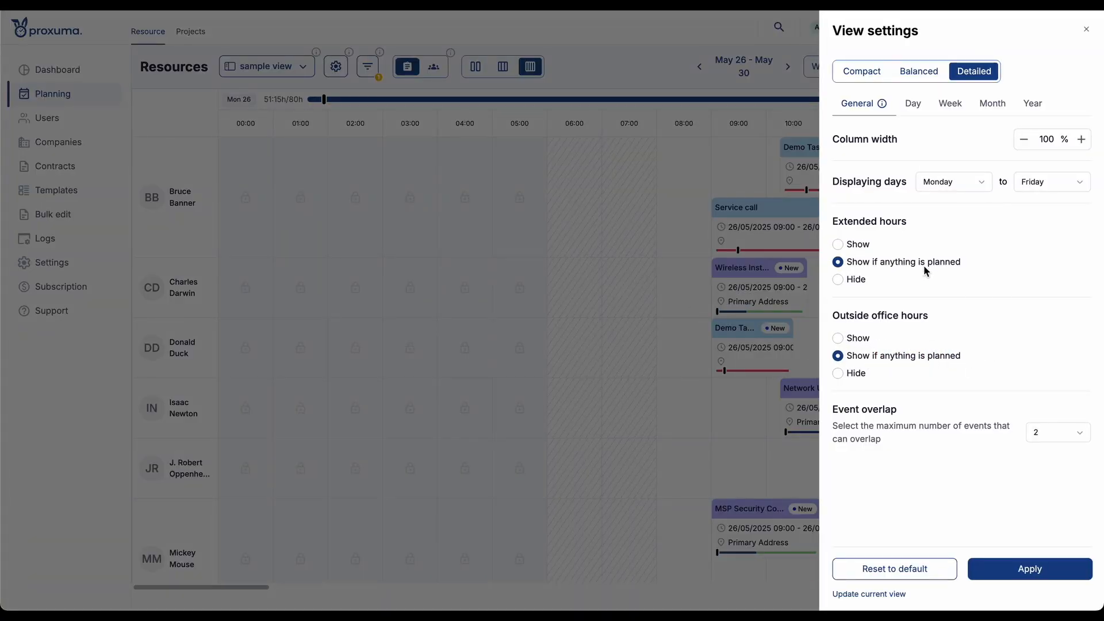
pyautogui.click(1001, 567)
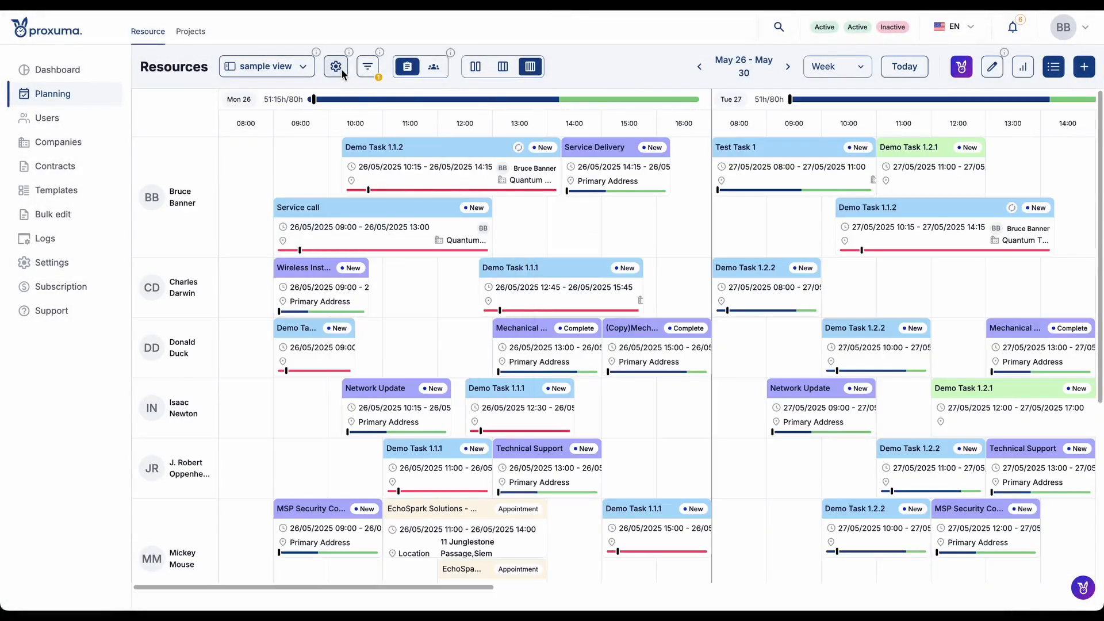
# - Check the Compact preset in the view settings, close them without applying, and look over the resource calendar
pyautogui.click(335, 67)
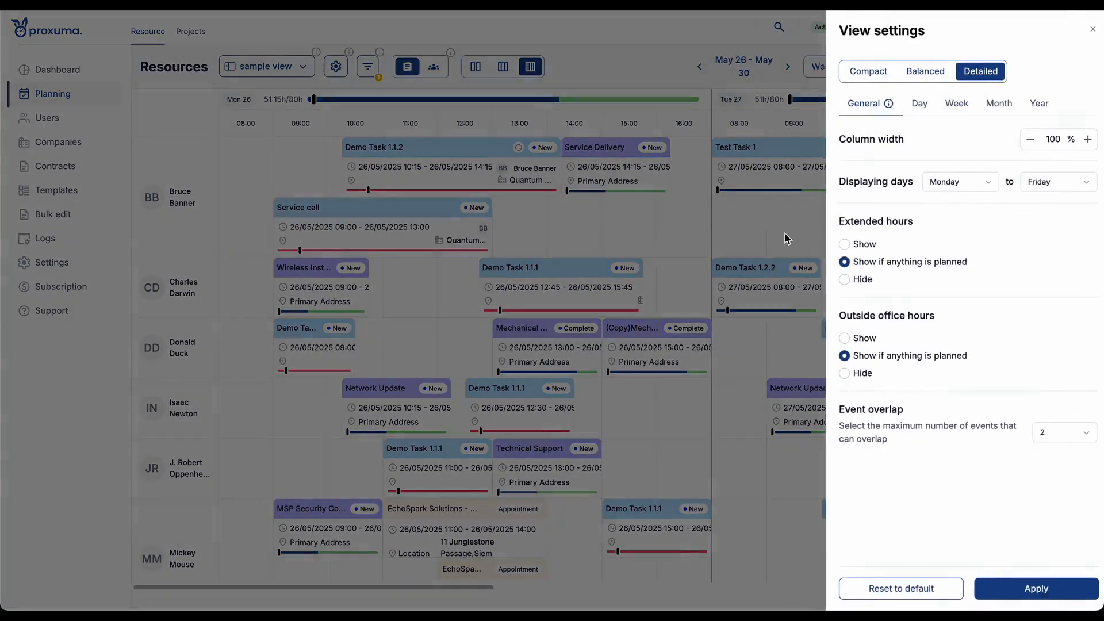
pyautogui.click(854, 71)
pyautogui.click(1086, 29)
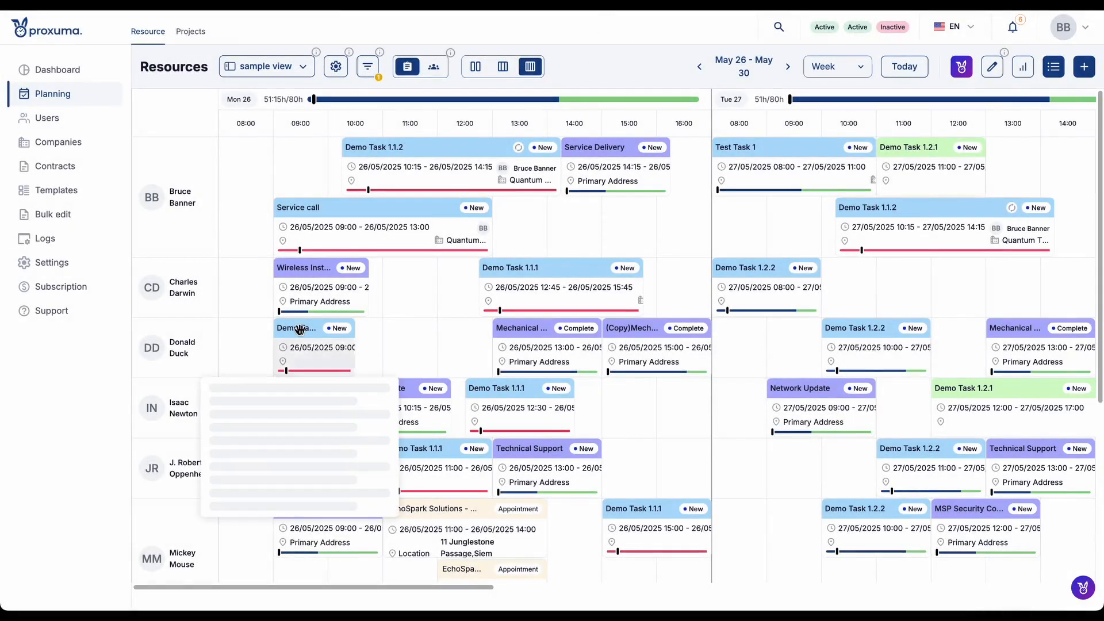
pyautogui.scroll(-5, 300, 331)
pyautogui.scroll(5, 301, 330)
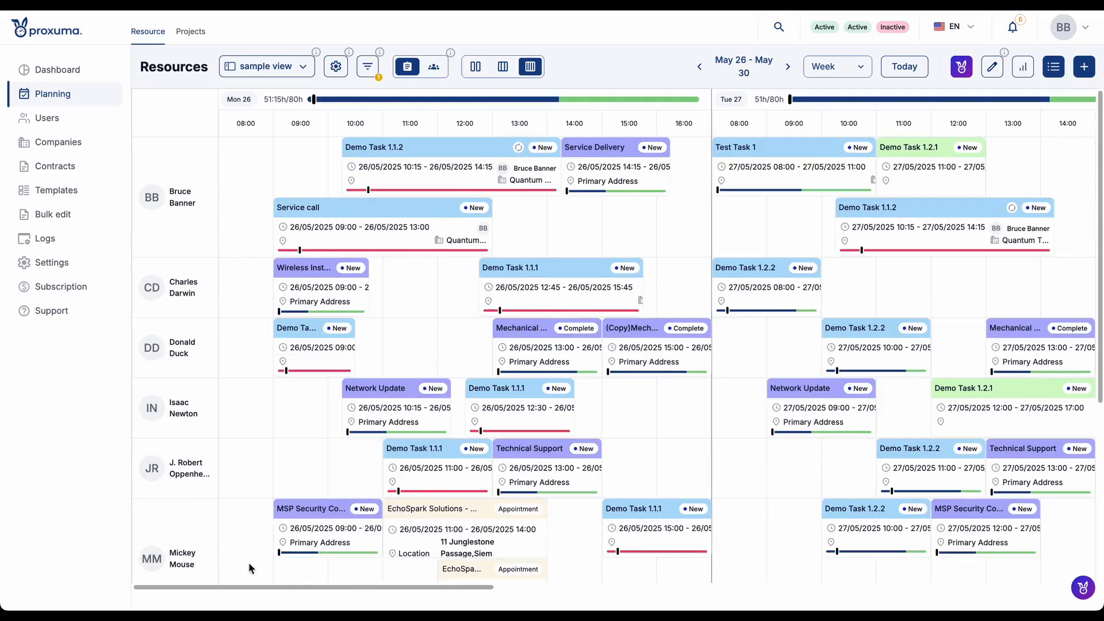
# - Remove the existing Name filter for resources and add a new, empty Name filter in its place
pyautogui.click(365, 71)
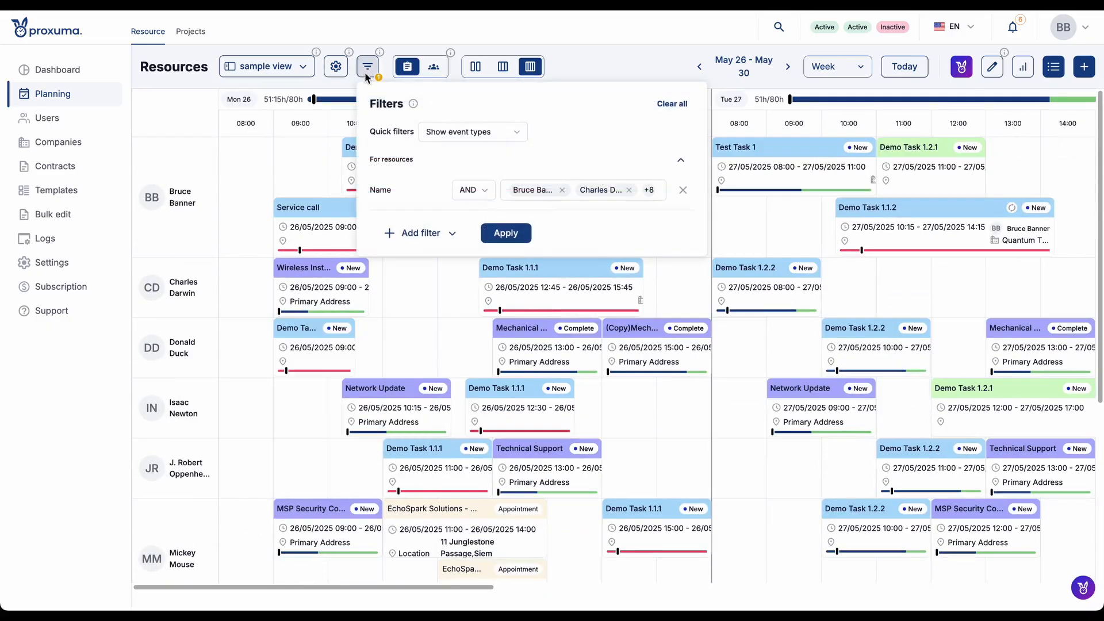
pyautogui.click(683, 189)
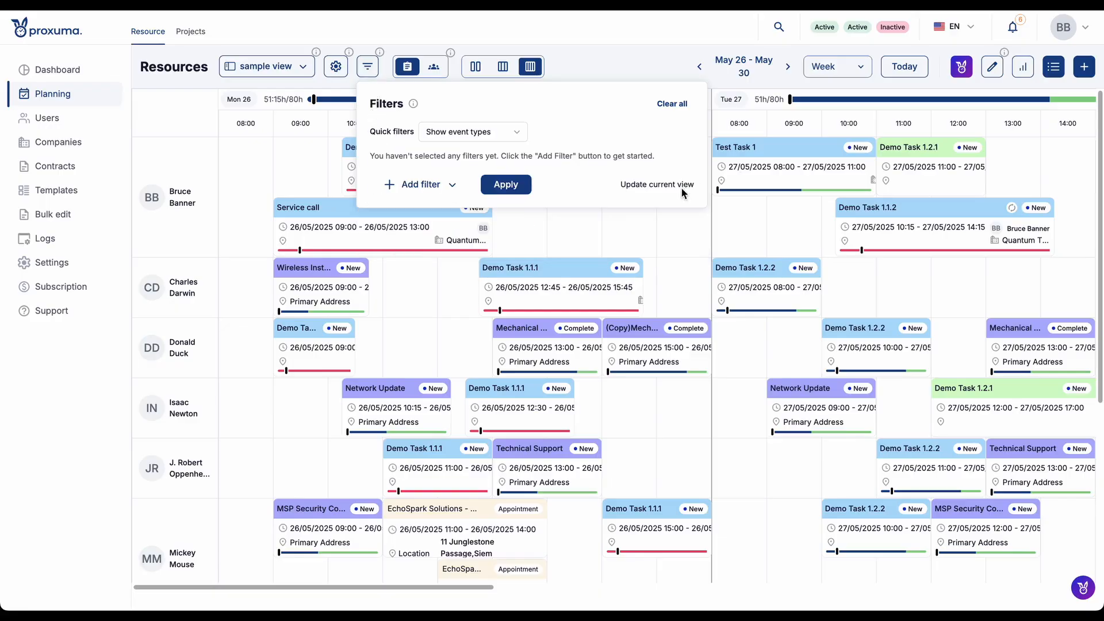
pyautogui.click(439, 186)
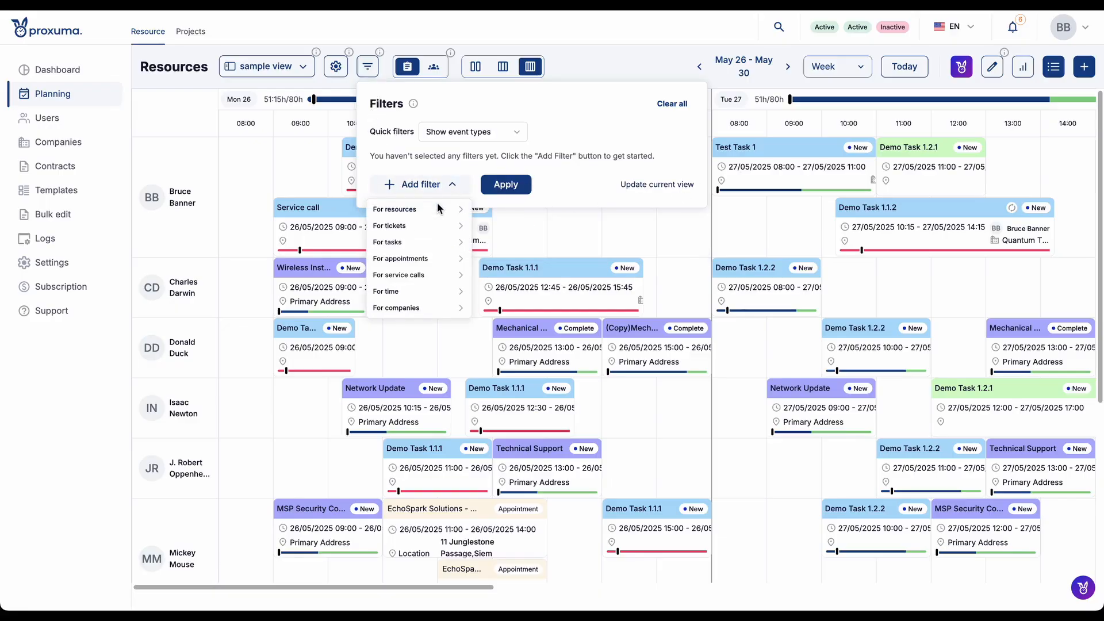
pyautogui.moveTo(436, 214)
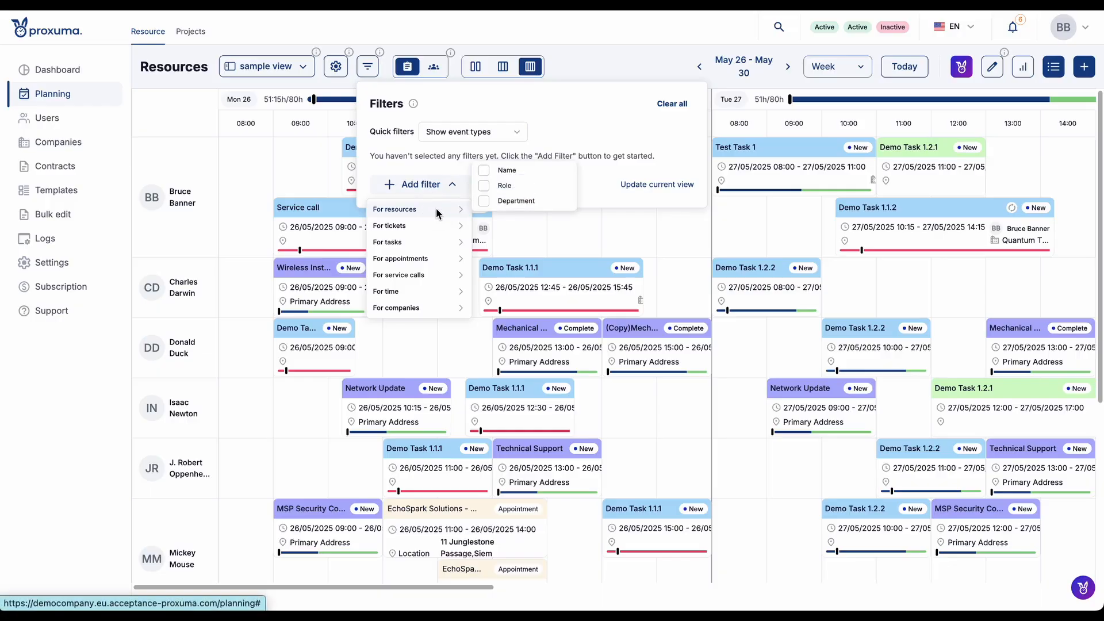
pyautogui.click(545, 167)
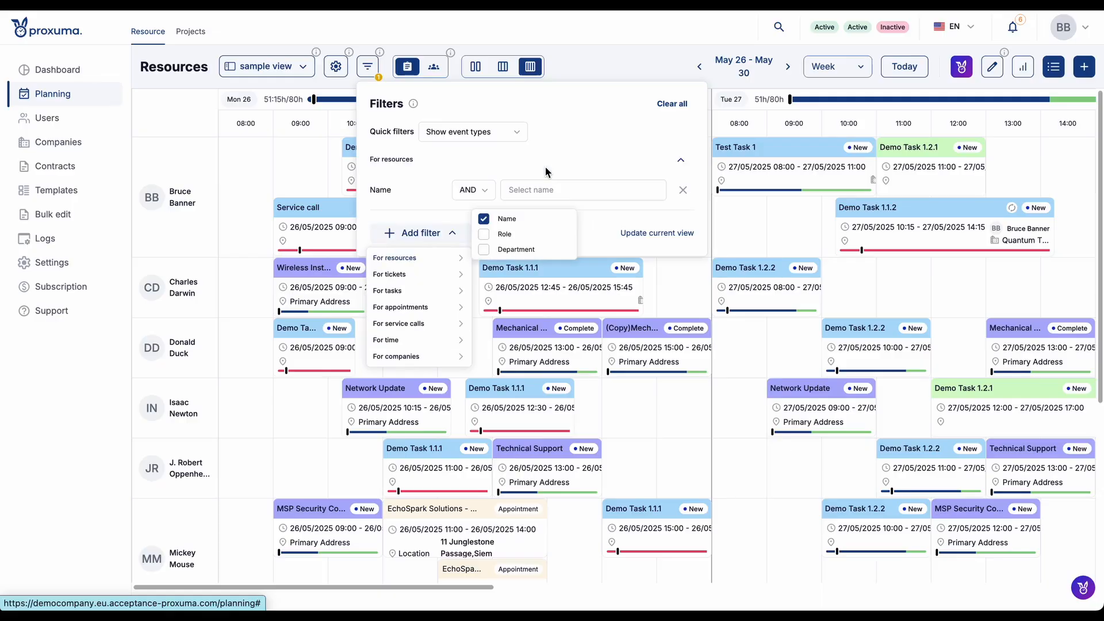
# - Search the Name filter's options for "bru" and select Bruce Banner
pyautogui.click(524, 192)
pyautogui.scroll(-5, 520, 329)
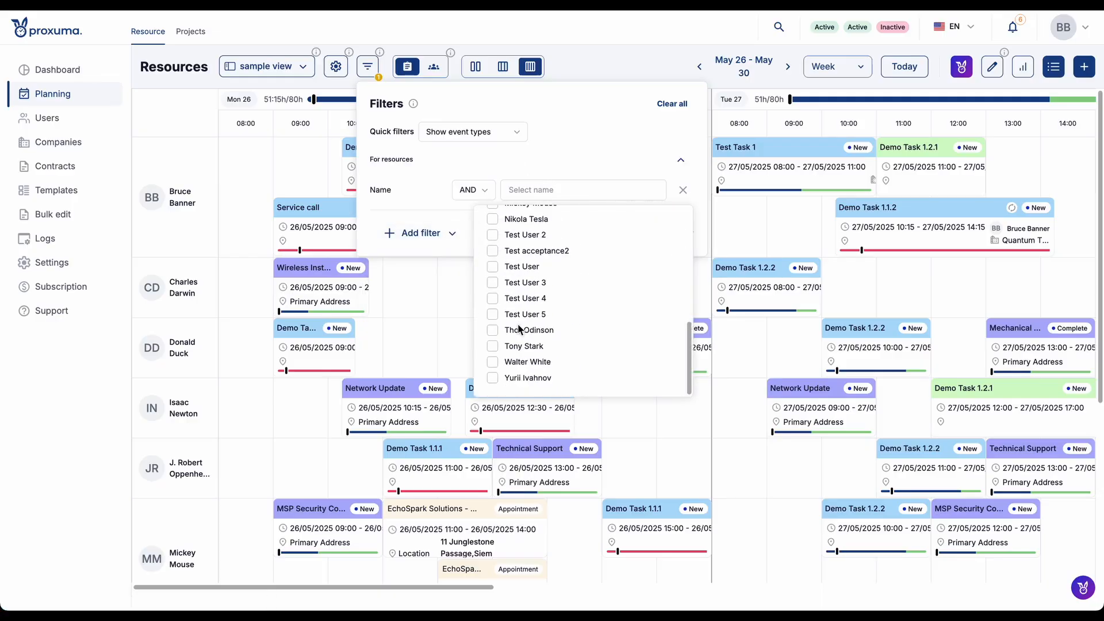
pyautogui.scroll(5, 519, 329)
pyautogui.write('bru')
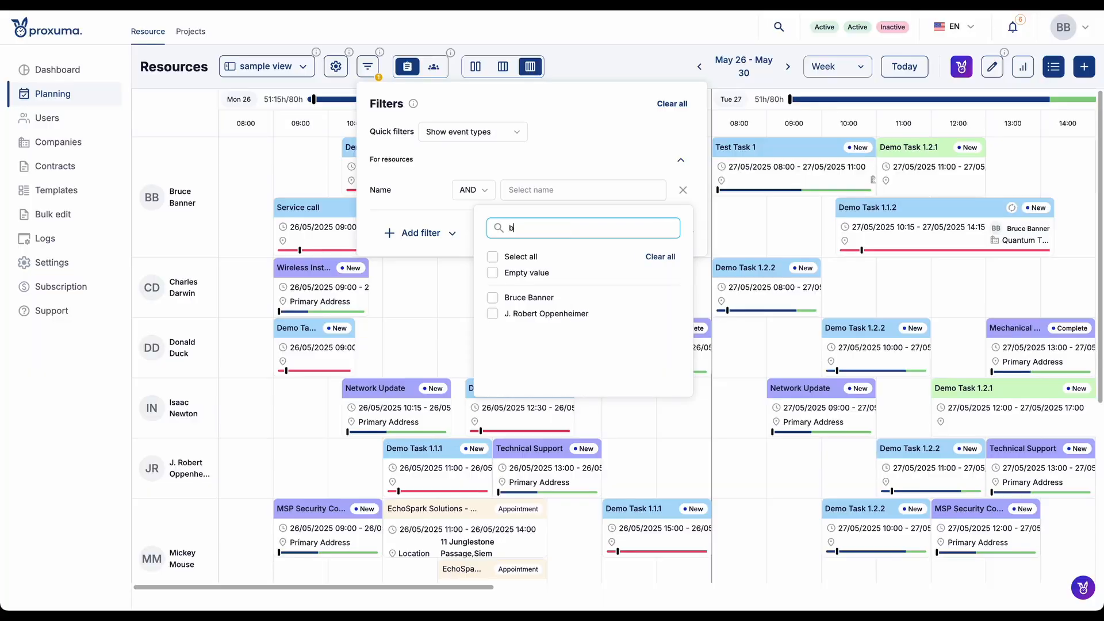
pyautogui.click(493, 297)
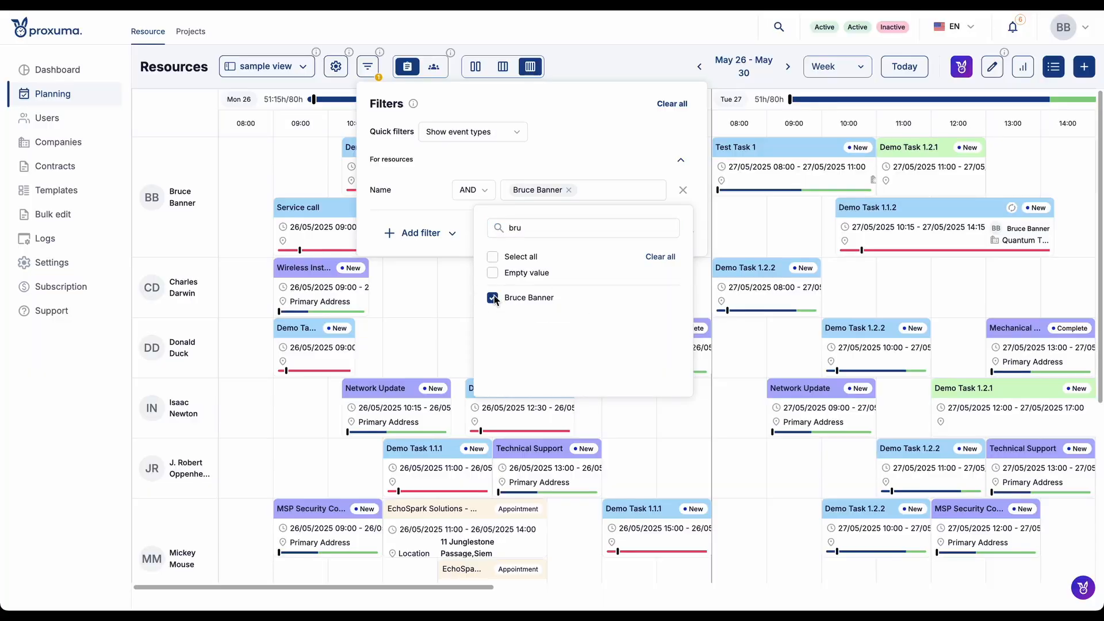
# - Clear the search text in the Name filter, select all resource names, and deselect them all again
pyautogui.click(590, 193)
pyautogui.click(592, 191)
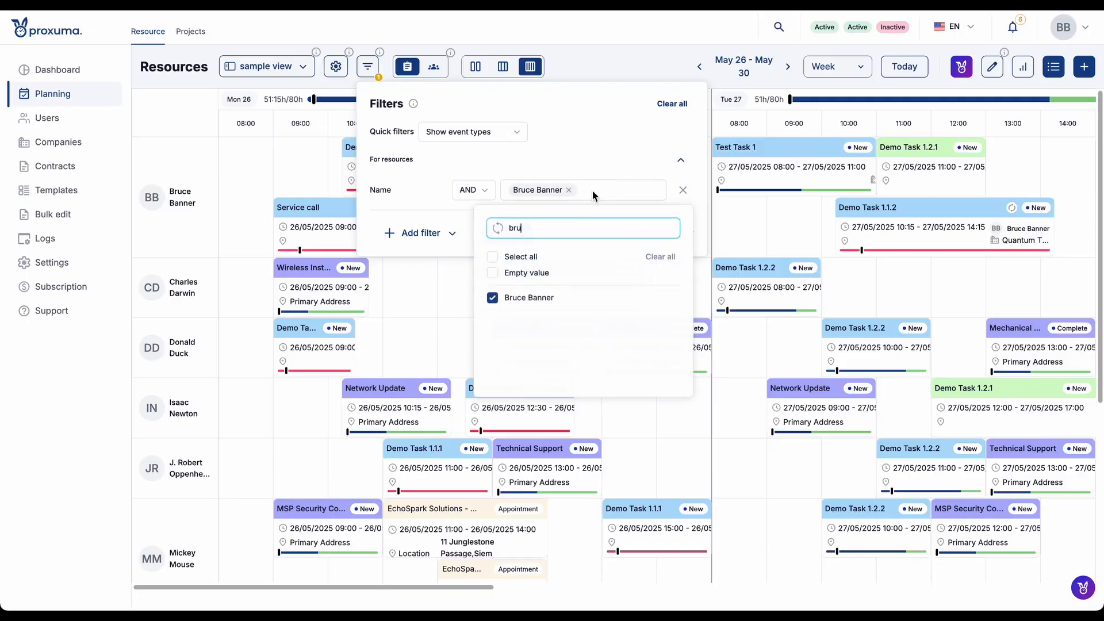
pyautogui.press('BackSpace')
pyautogui.press('BackSpace')
pyautogui.press('BackSpace')
pyautogui.click(493, 259)
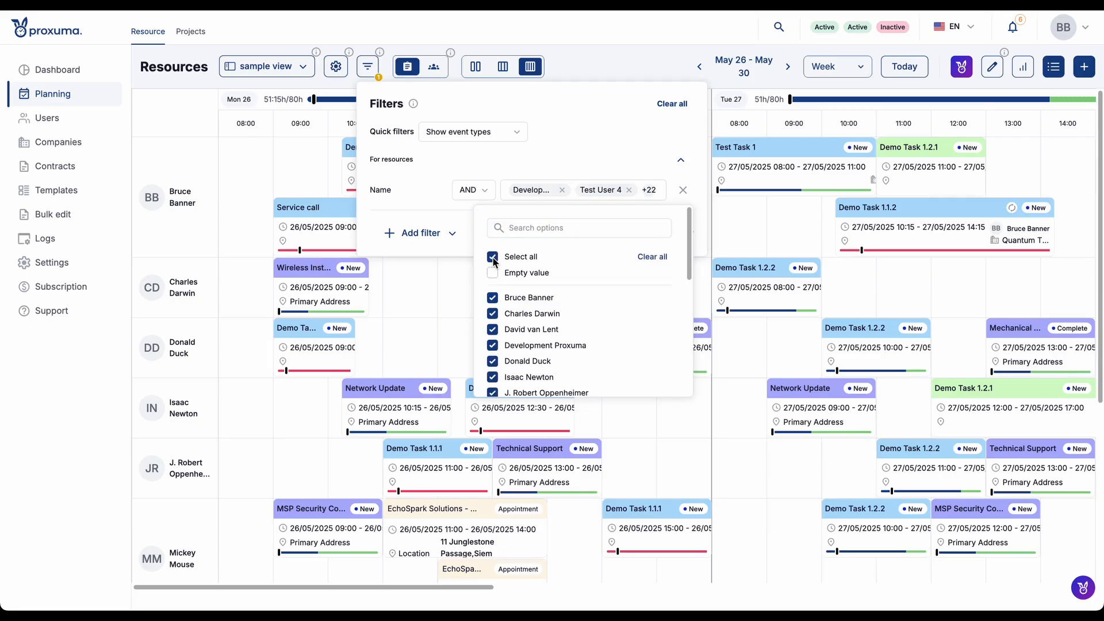
pyautogui.click(493, 259)
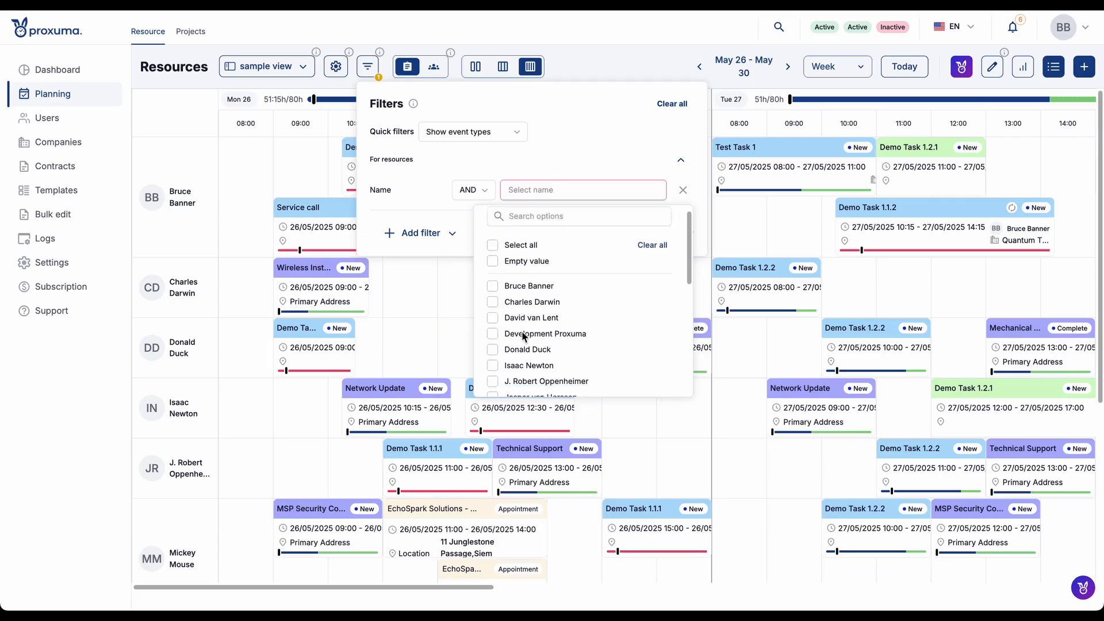
# - Select J. Robert Oppenheimer, Isaac Newton, Donald Duck, Bruce Banner and Charles Darwin in the Name filter
pyautogui.scroll(-3, 496, 311)
pyautogui.click(493, 313)
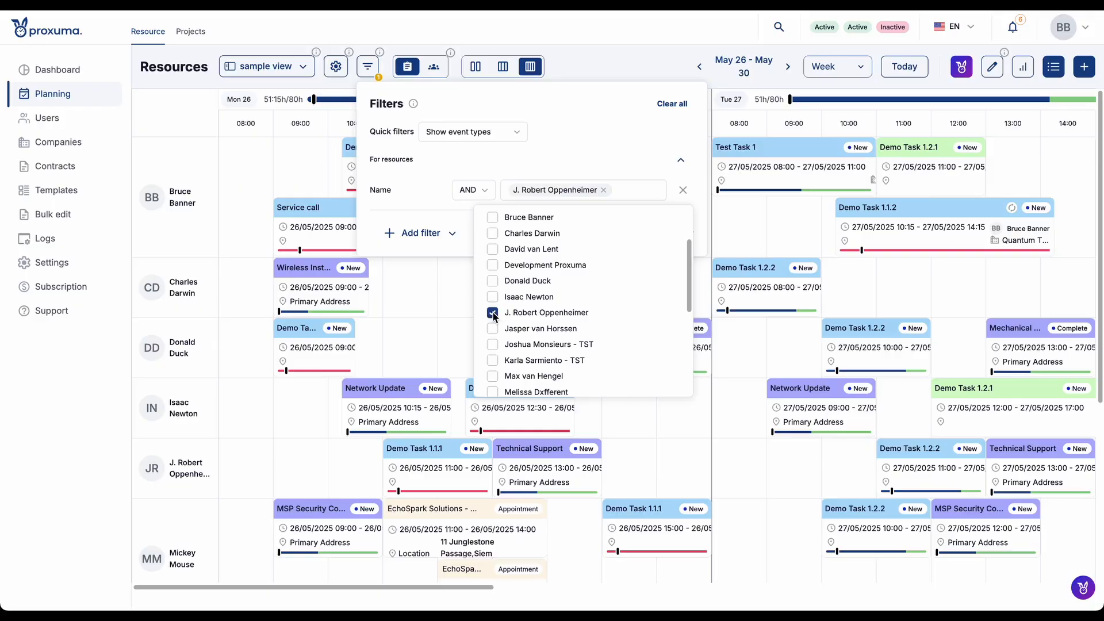
pyautogui.click(494, 298)
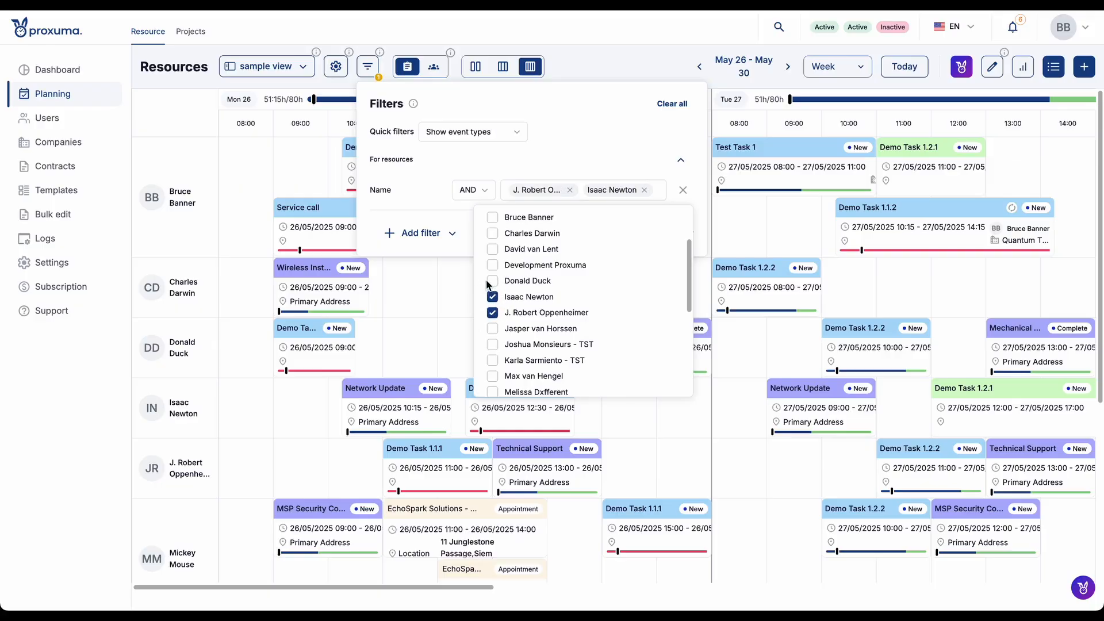
pyautogui.click(493, 282)
pyautogui.scroll(2, 493, 285)
pyautogui.click(492, 271)
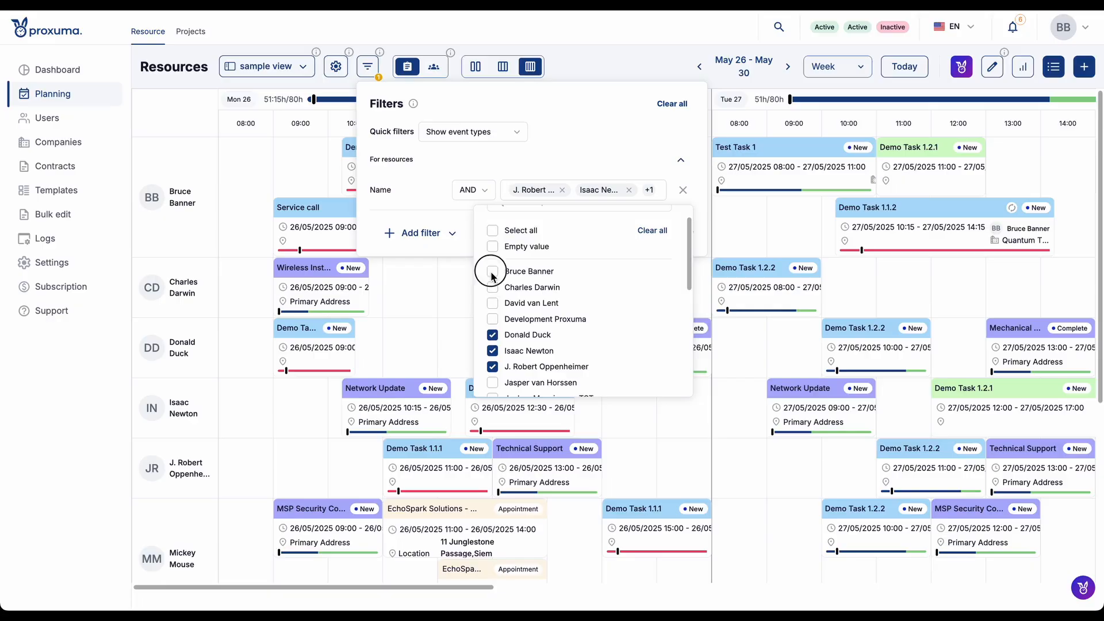
# - Add Nikola Tesla and Mickey Mouse to the Name filter, apply it to the calendar, and close the filters
pyautogui.scroll(-3, 493, 290)
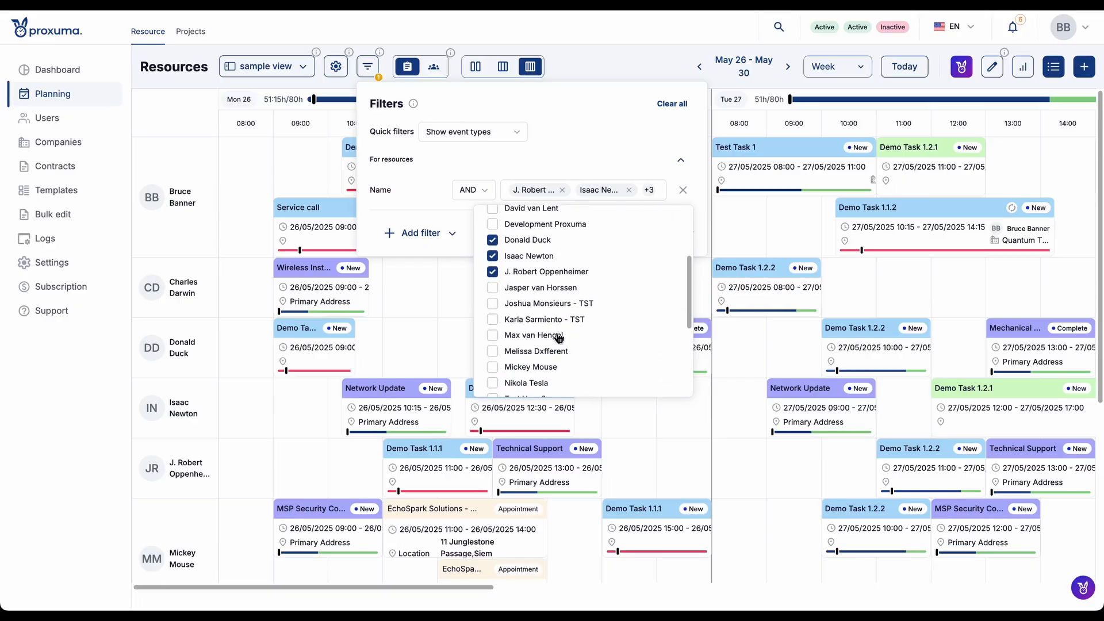
pyautogui.scroll(-1, 500, 353)
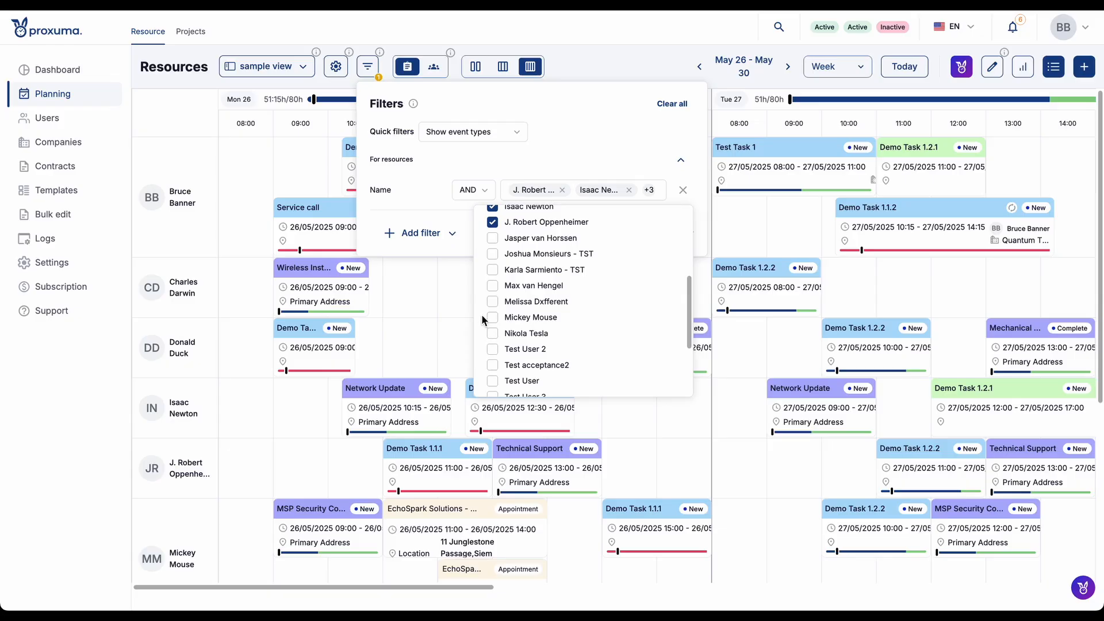
pyautogui.click(493, 333)
pyautogui.click(493, 317)
pyautogui.click(551, 171)
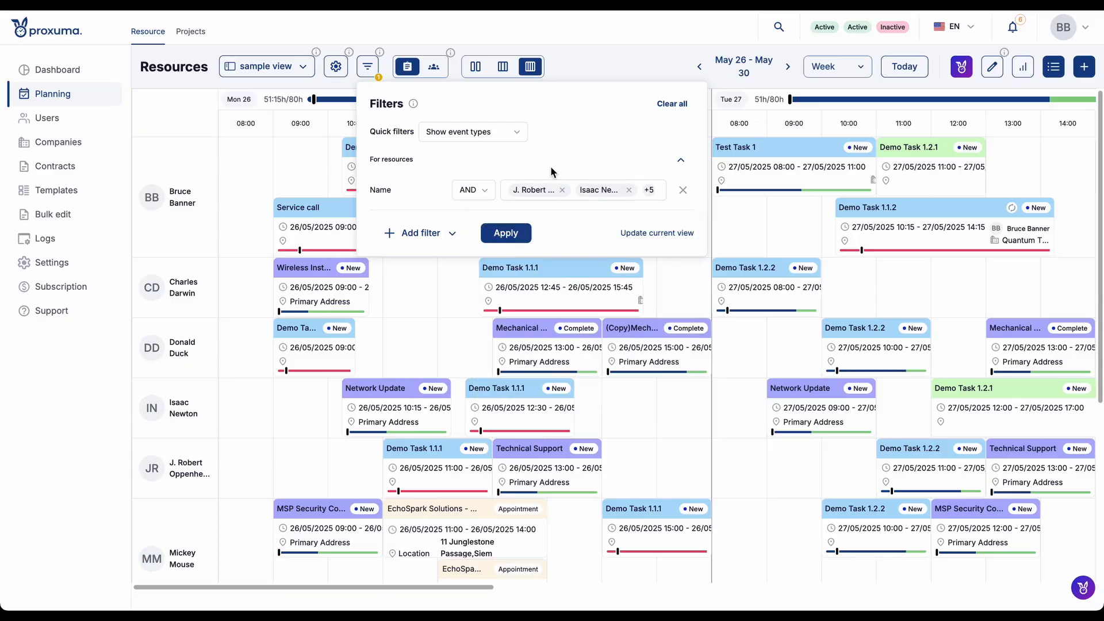
pyautogui.click(506, 233)
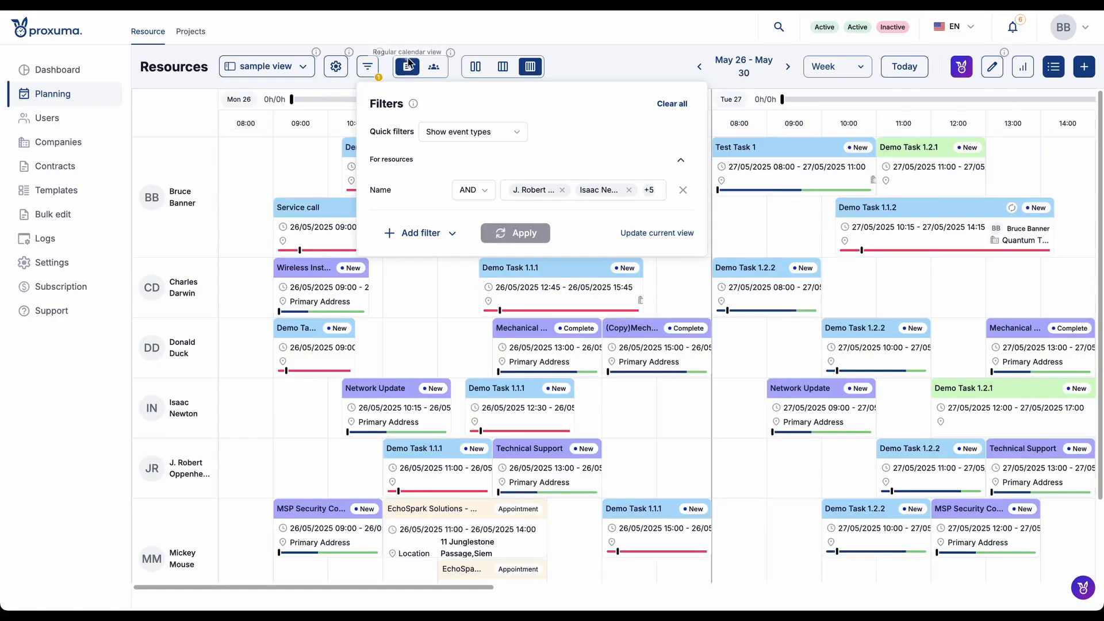
pyautogui.click(419, 41)
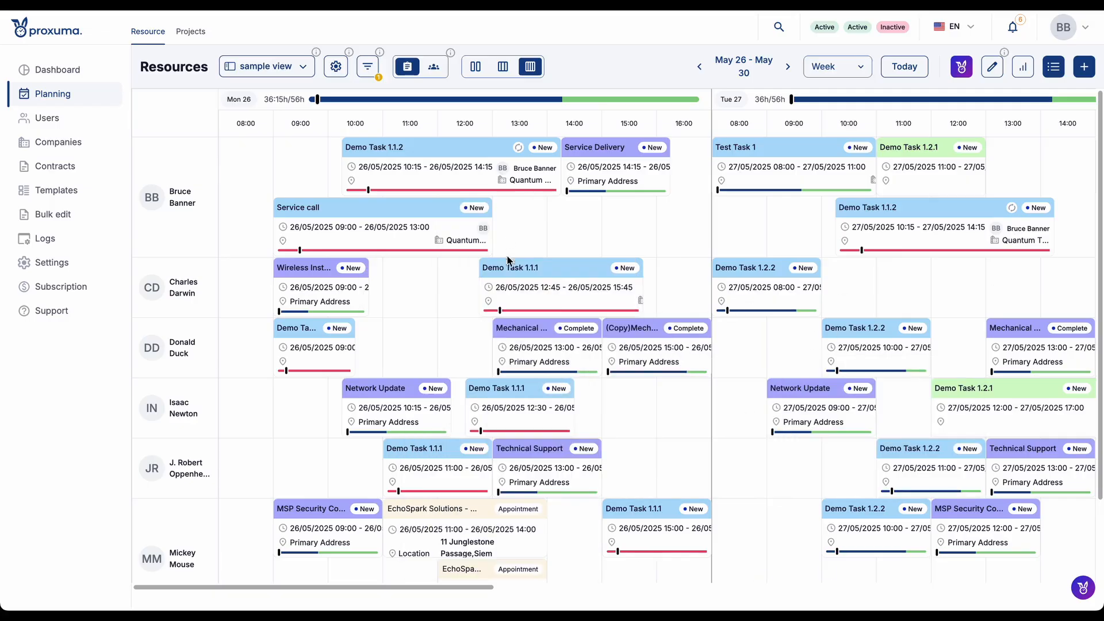
# - Update the current view with the applied Name filter and open the list of saved views
pyautogui.moveTo(494, 281)
pyautogui.click(372, 69)
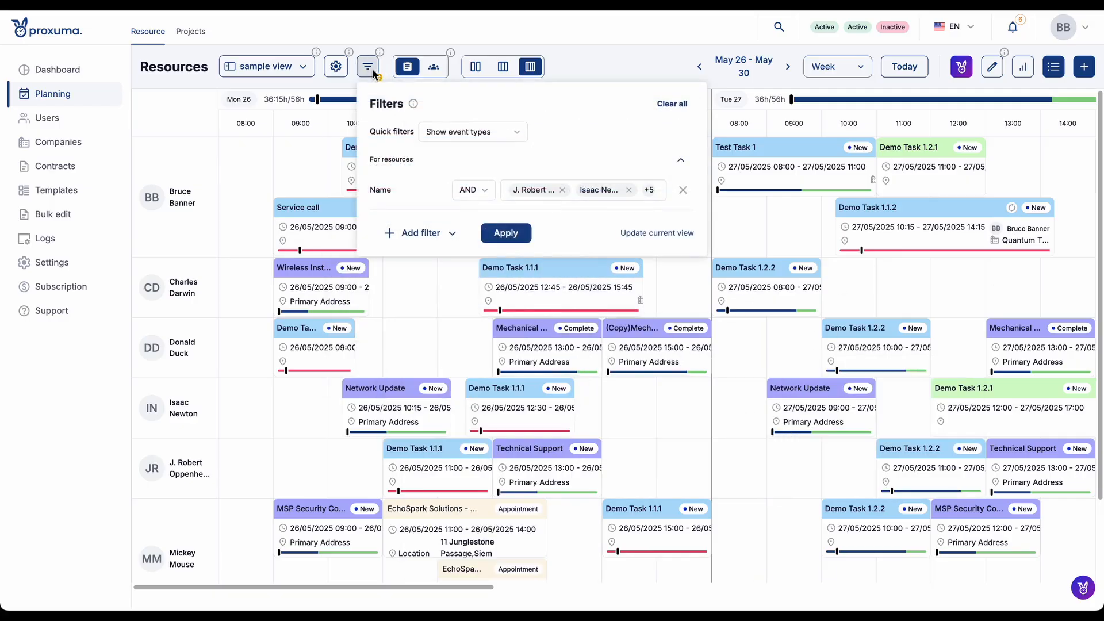
pyautogui.click(650, 234)
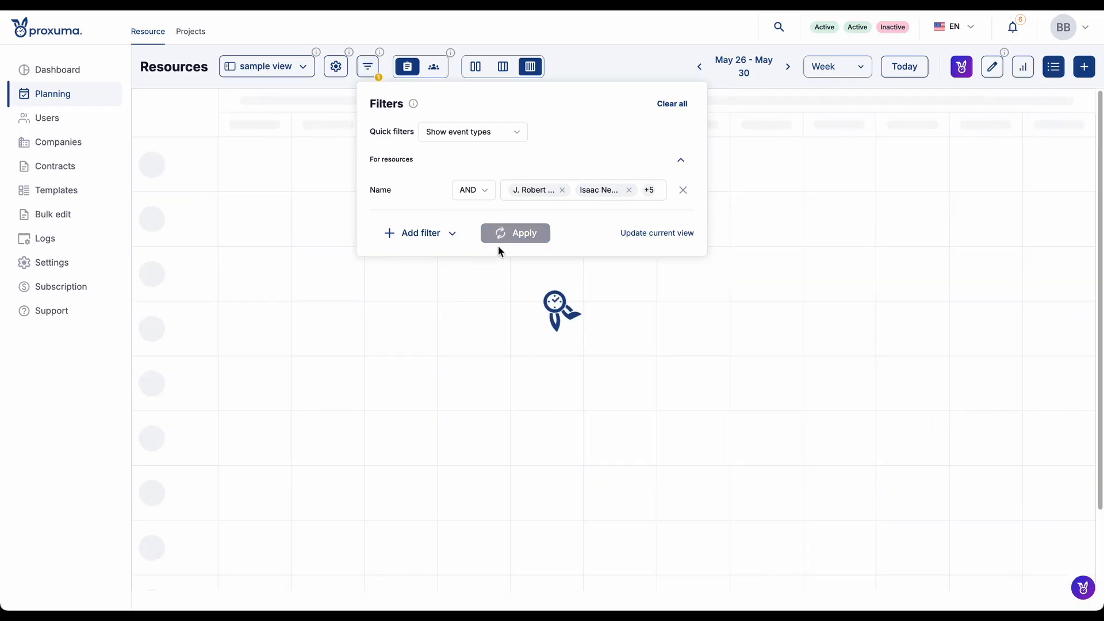
pyautogui.click(299, 59)
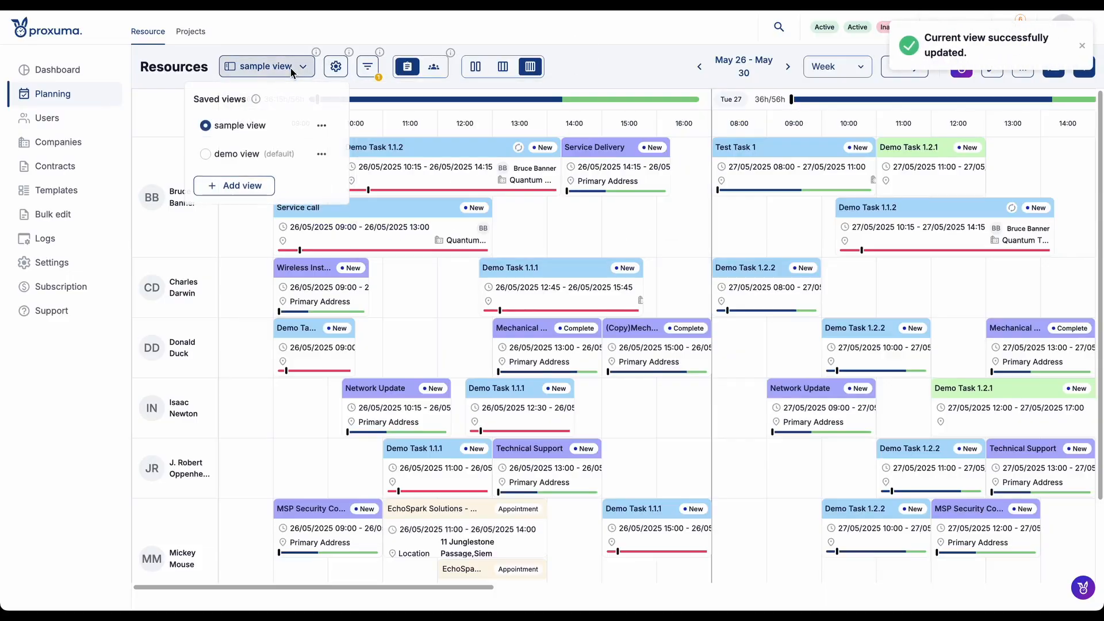
# - Remove J. Robert Oppenheimer from the resource Name filter and apply the change to the calendar
pyautogui.click(362, 69)
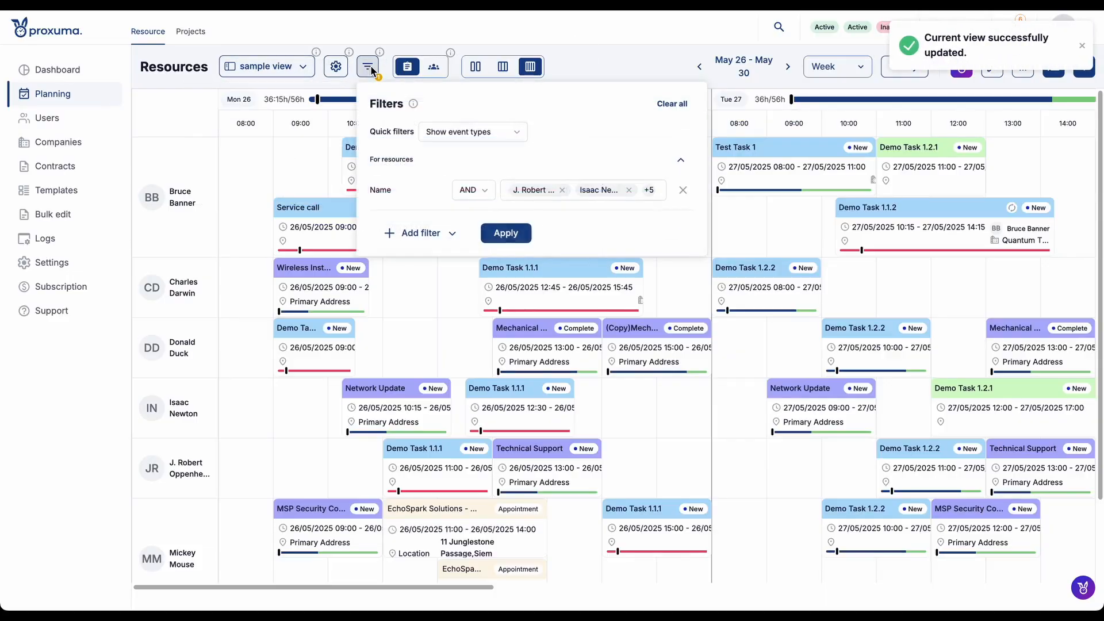
pyautogui.click(562, 190)
pyautogui.click(506, 234)
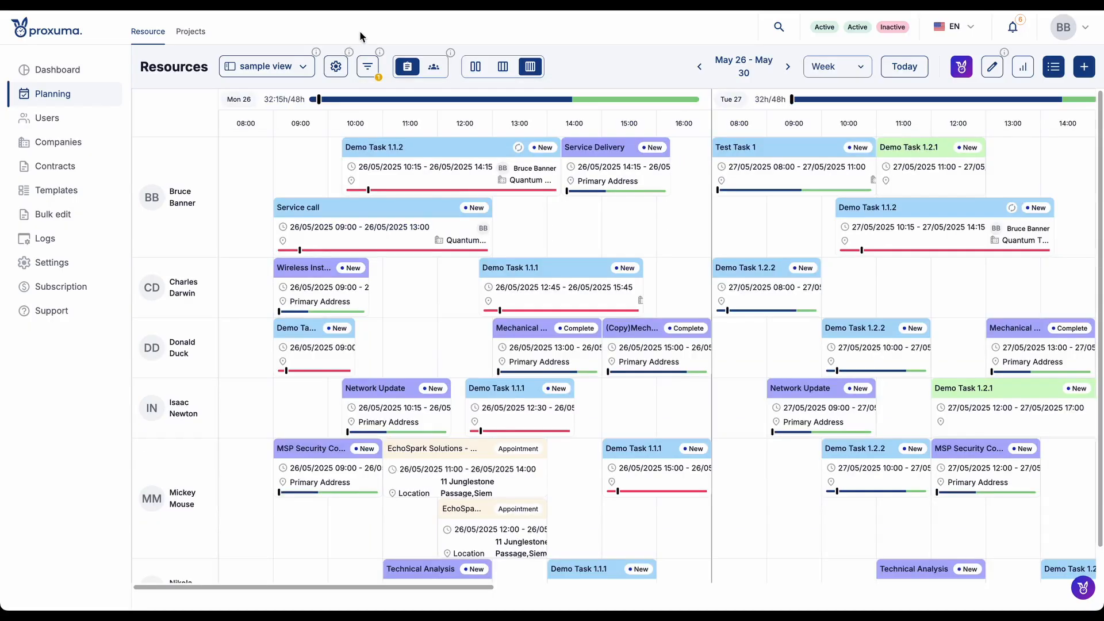
# - Save the reduced Name filter to the sample view and close the list of saved views
pyautogui.click(296, 69)
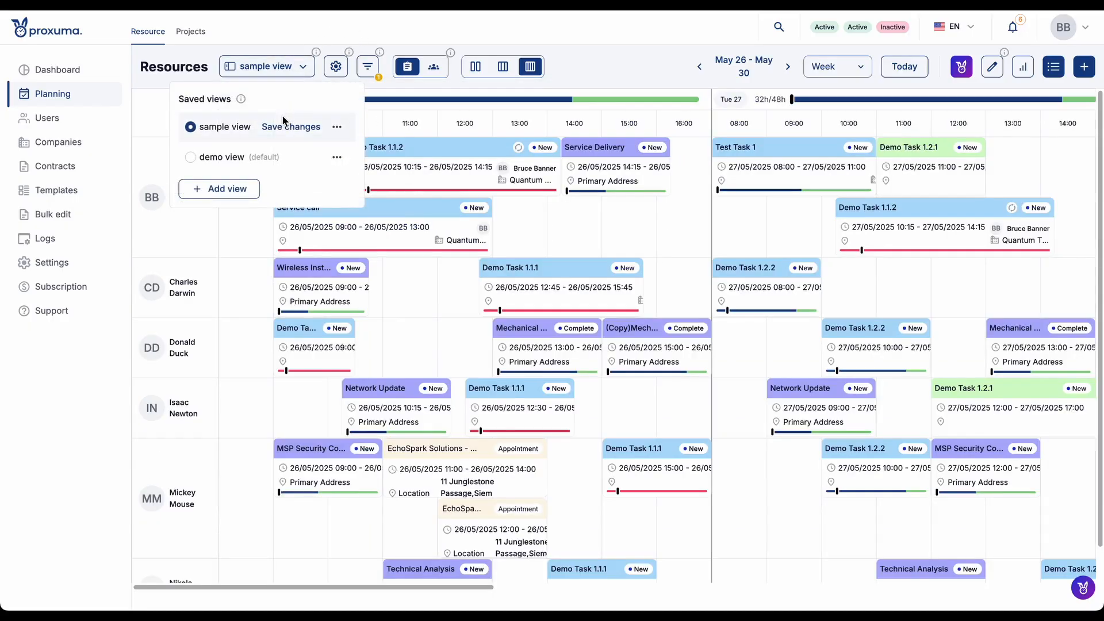
pyautogui.click(304, 128)
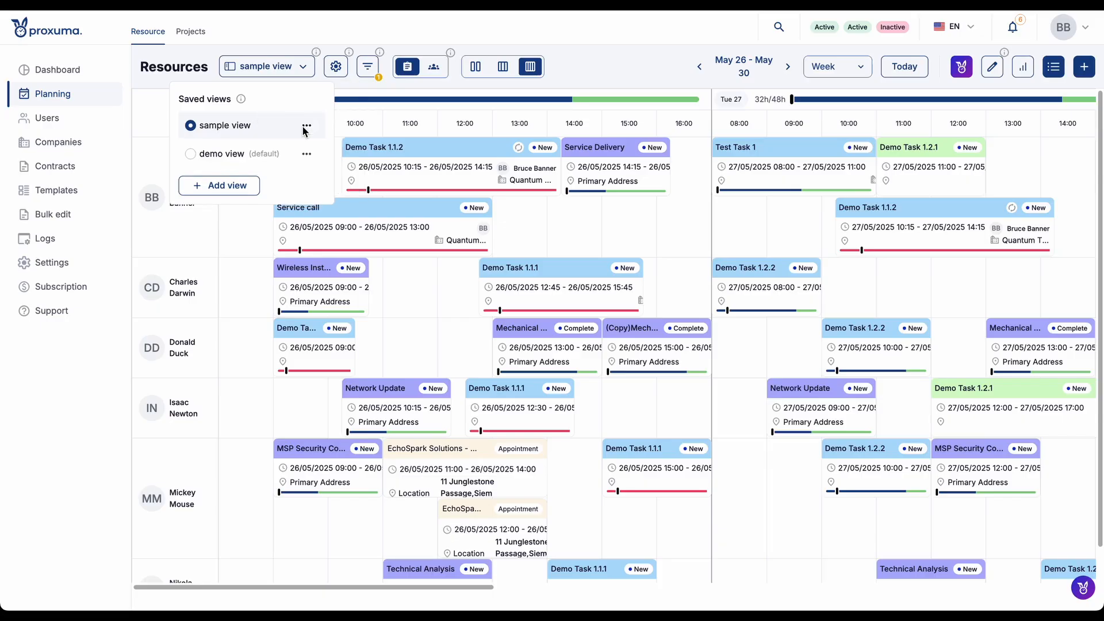
pyautogui.click(642, 68)
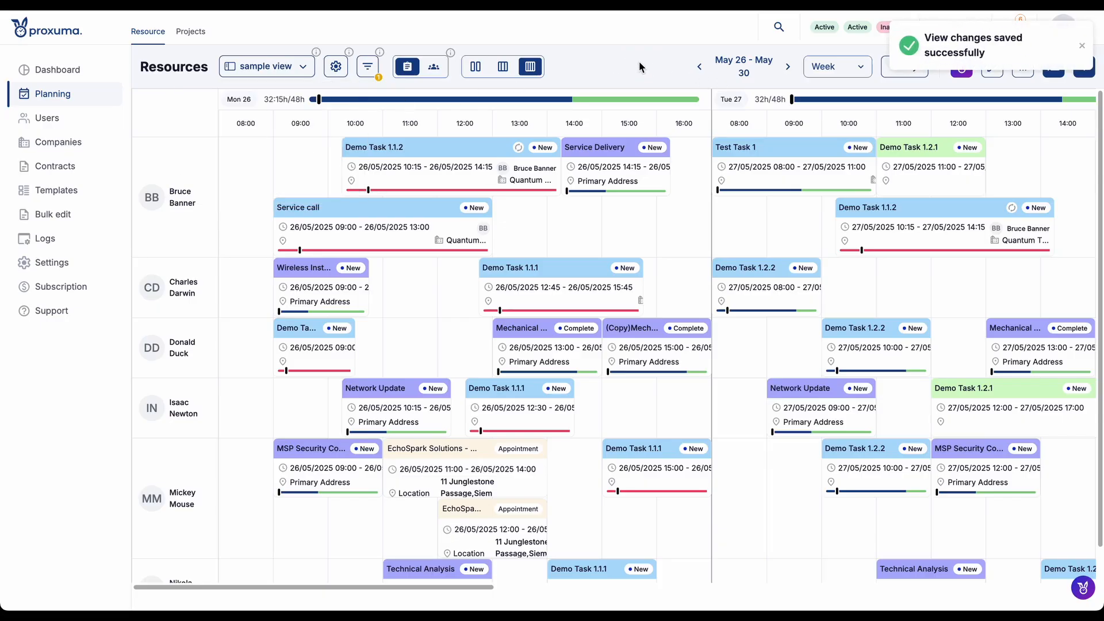
# - Switch the calendar to the Balanced layout, then open its view settings and close them without changes
pyautogui.click(503, 67)
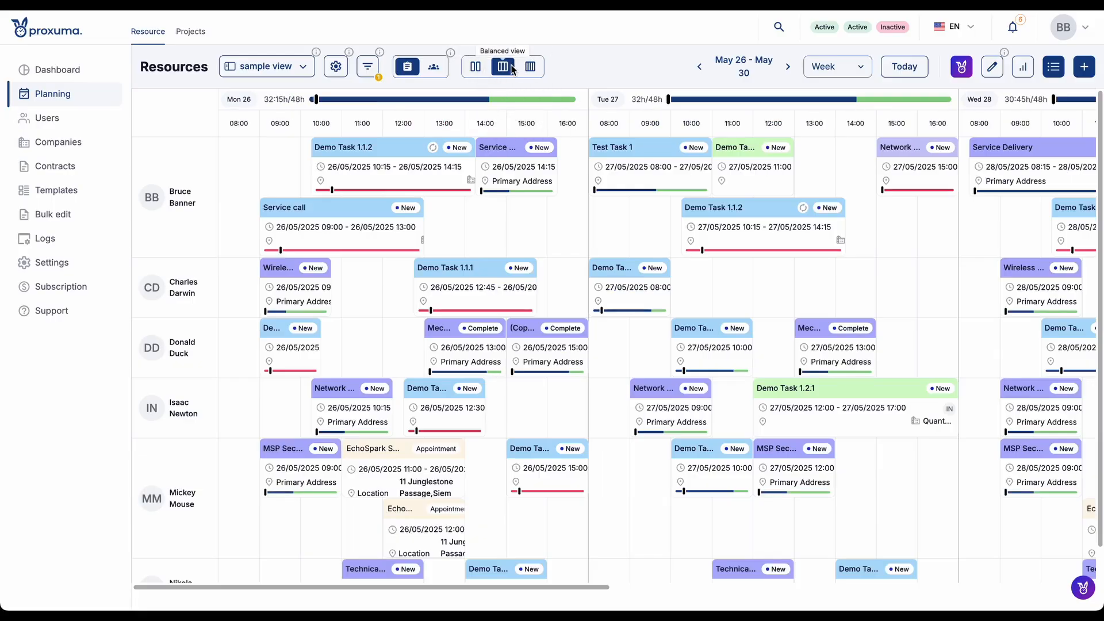
pyautogui.click(337, 68)
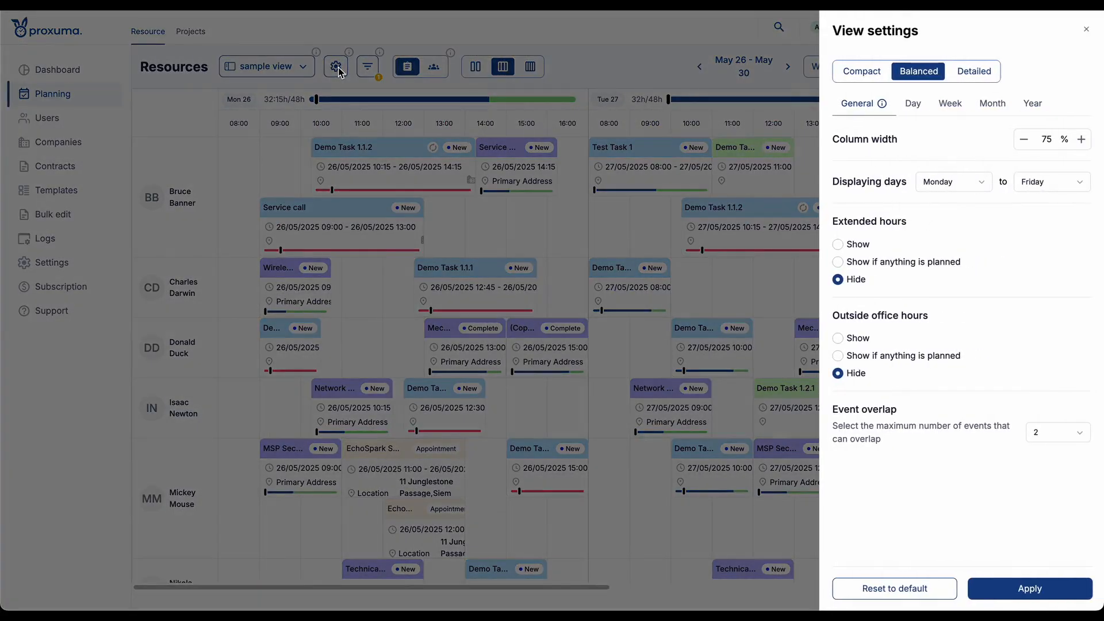
pyautogui.click(1086, 29)
# - Add a keyword filter for appointments whose title contains "service call" and apply it
pyautogui.click(369, 68)
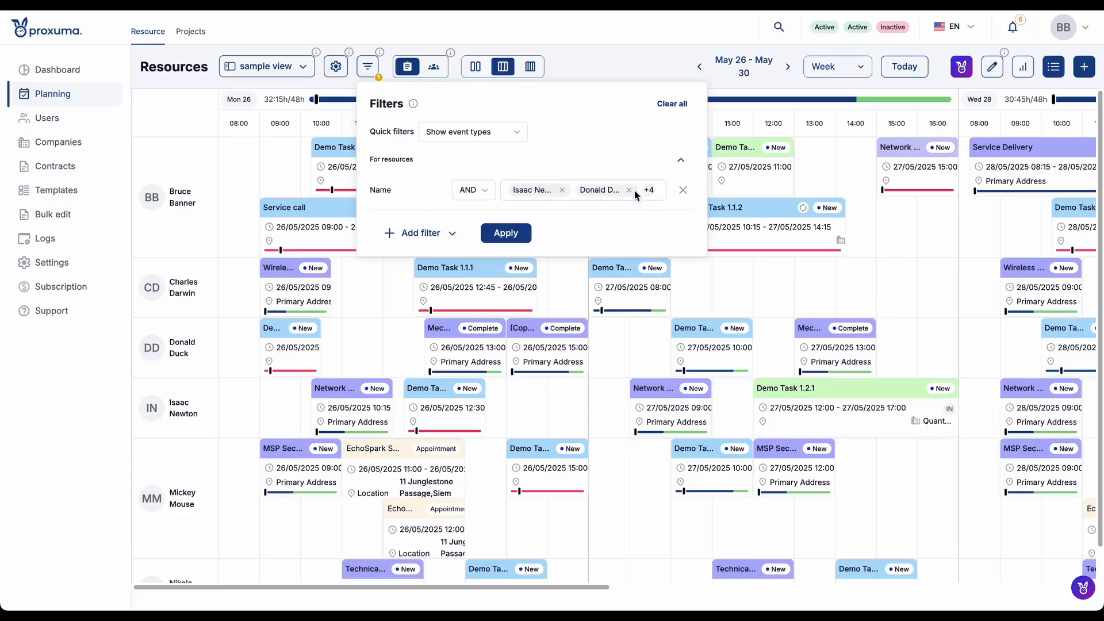
pyautogui.click(446, 234)
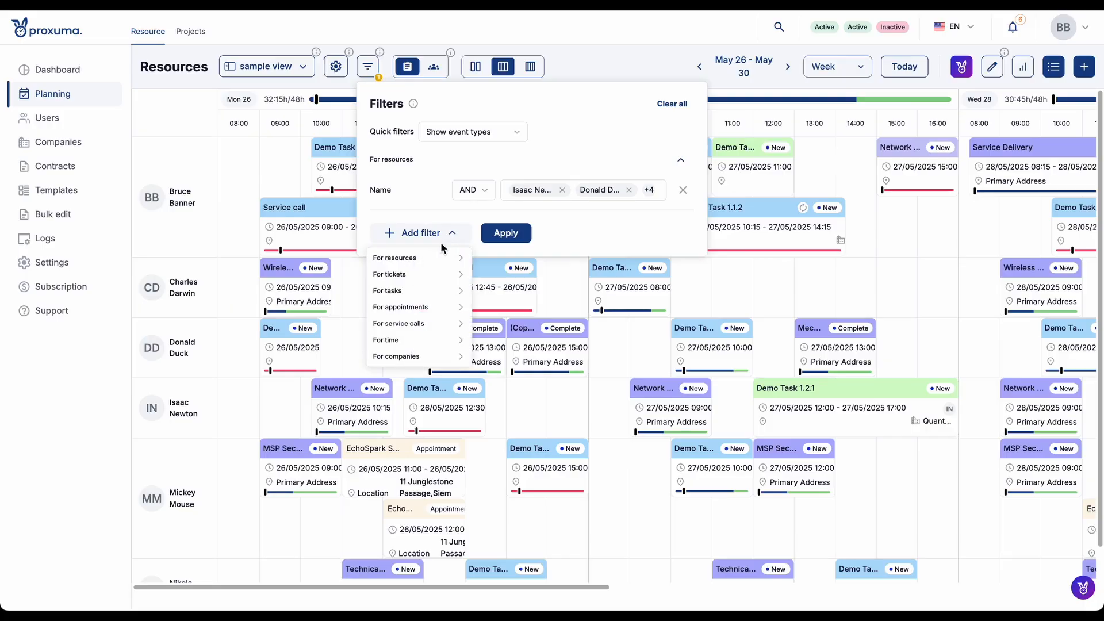
pyautogui.click(430, 308)
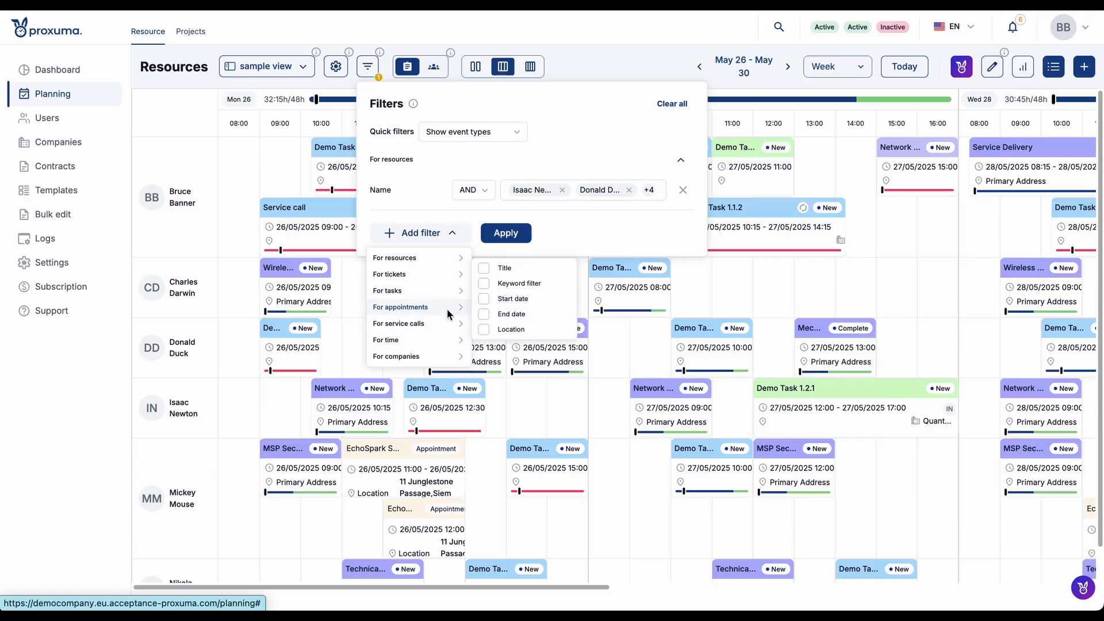
pyautogui.click(484, 284)
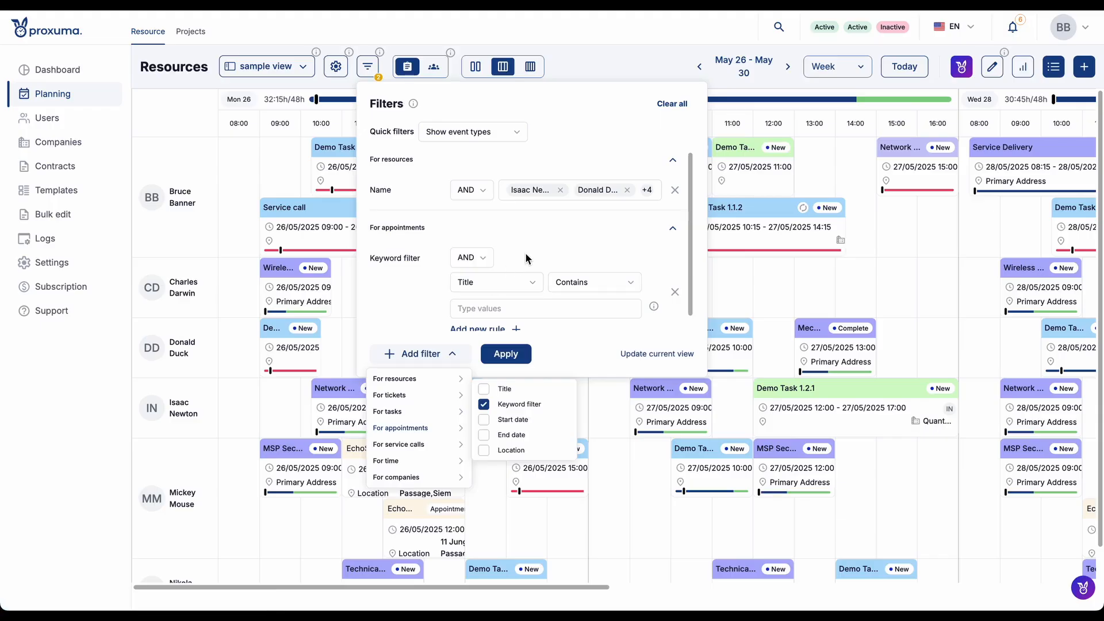
pyautogui.click(572, 283)
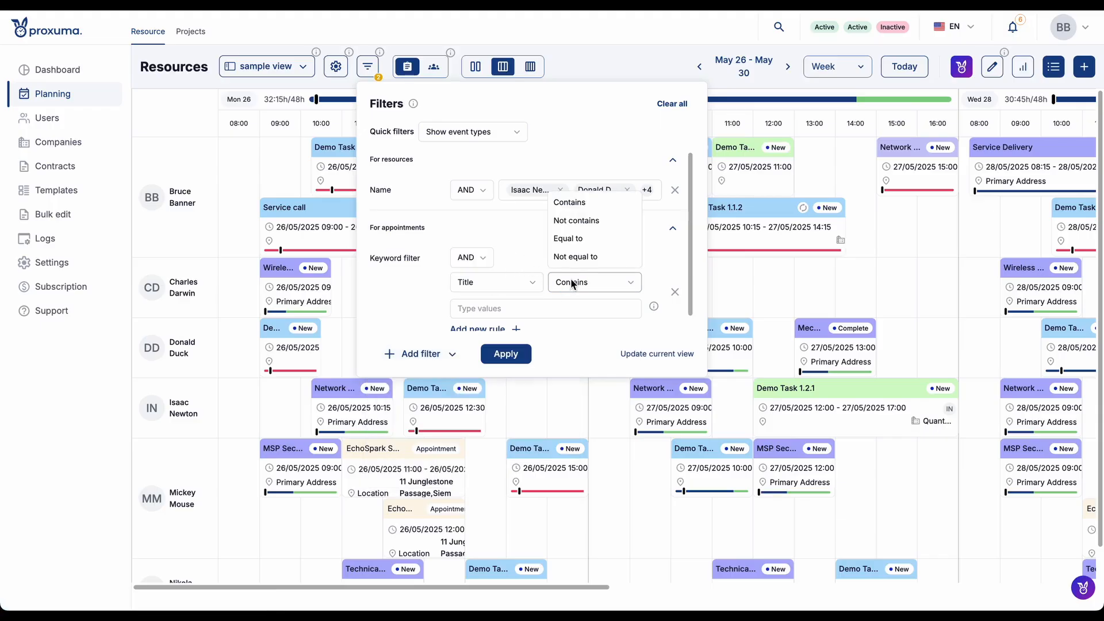
pyautogui.click(586, 203)
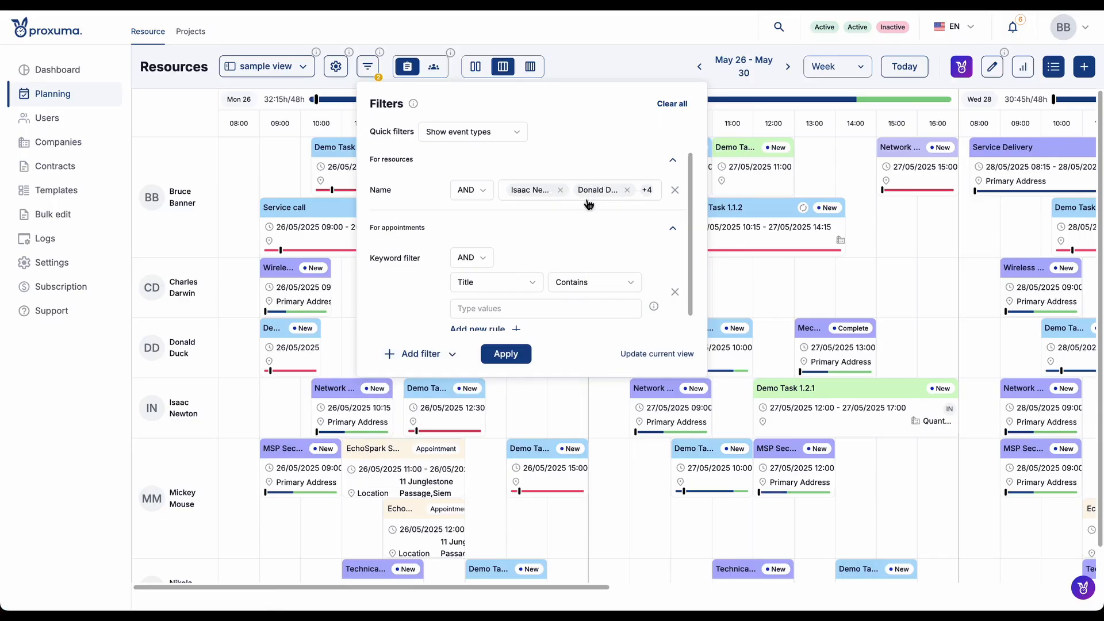
pyautogui.click(541, 312)
pyautogui.write('service call')
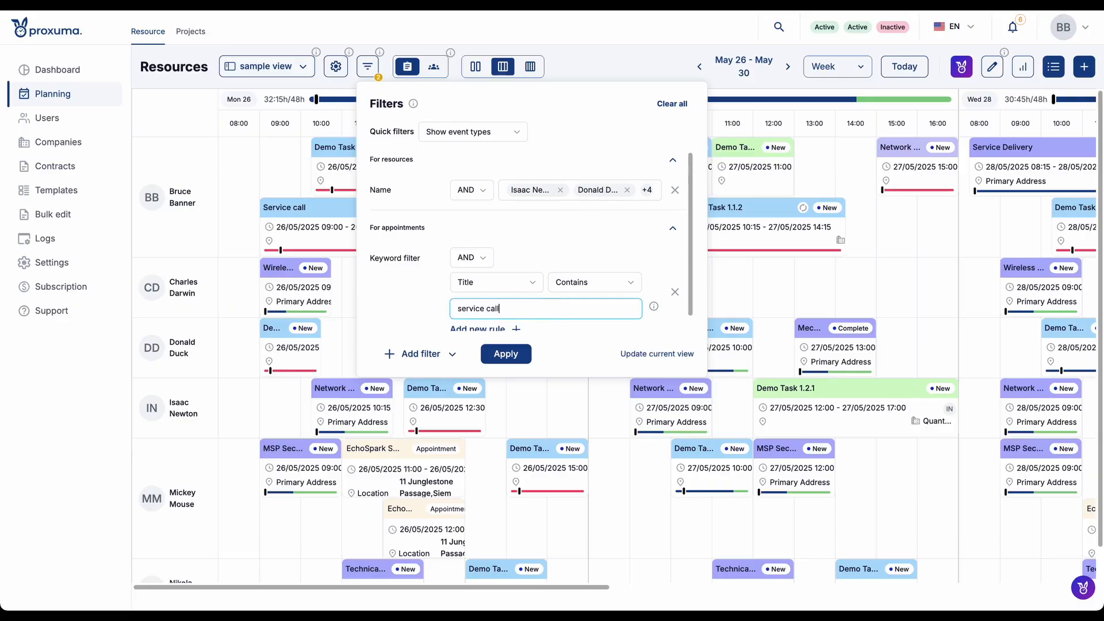
pyautogui.click(517, 354)
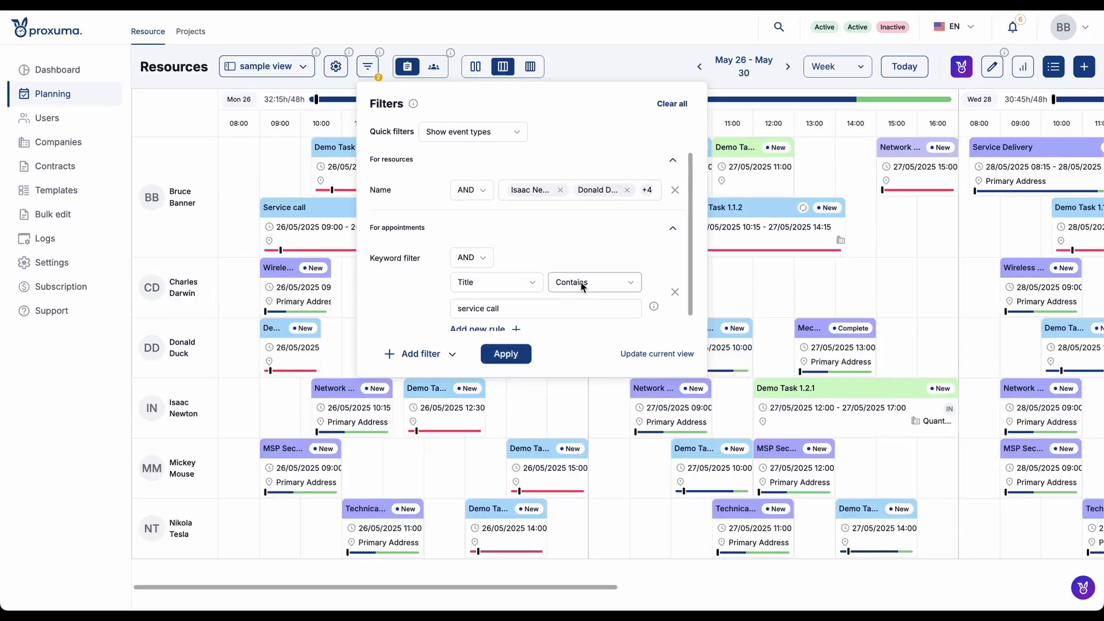
# - Change the appointment keyword rule to Not contains, apply it, and close the filters
pyautogui.click(592, 282)
pyautogui.click(598, 221)
pyautogui.click(507, 355)
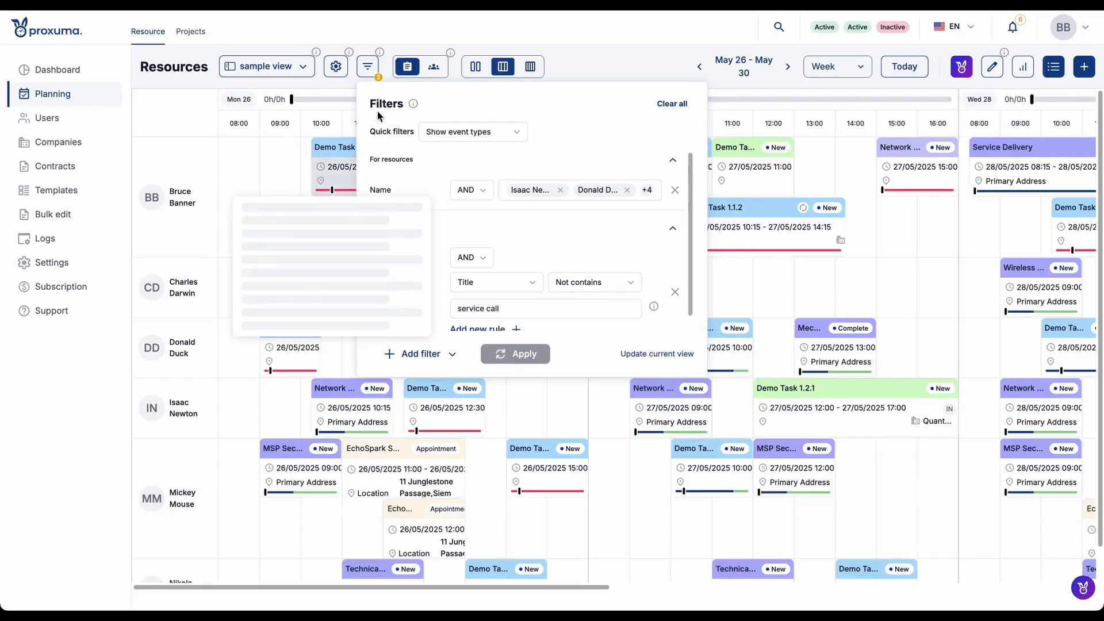
pyautogui.click(458, 35)
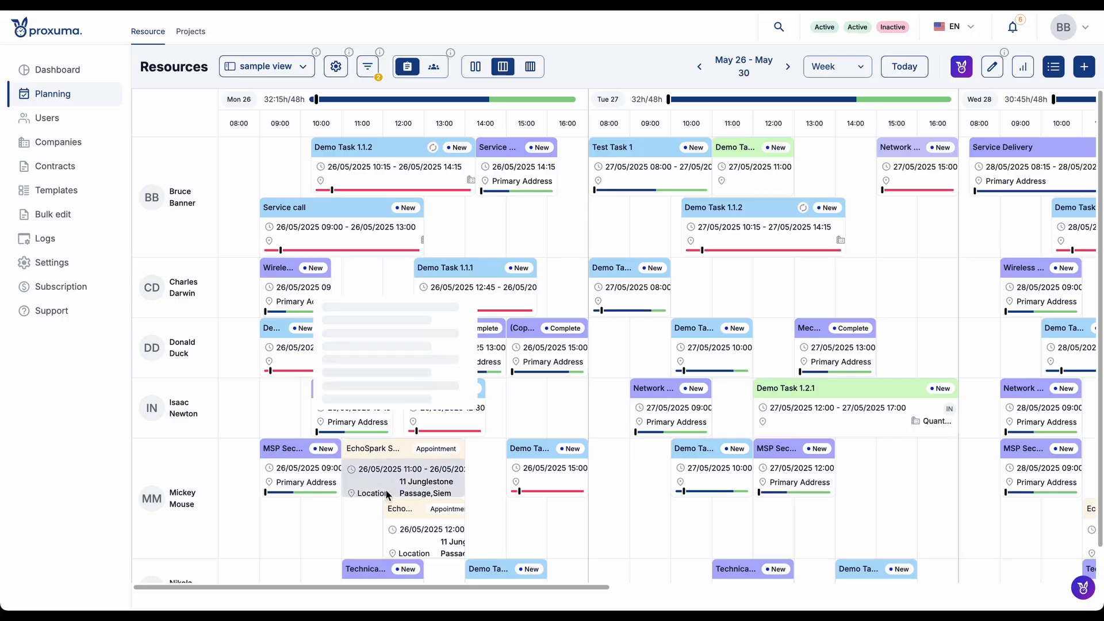
pyautogui.moveTo(461, 406)
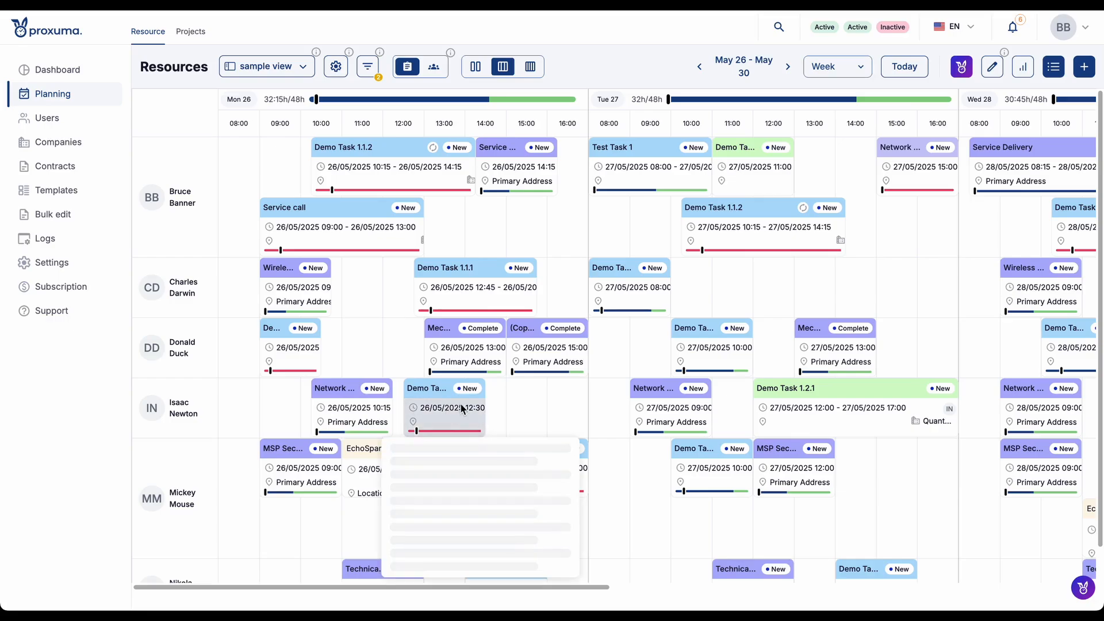
pyautogui.click(365, 67)
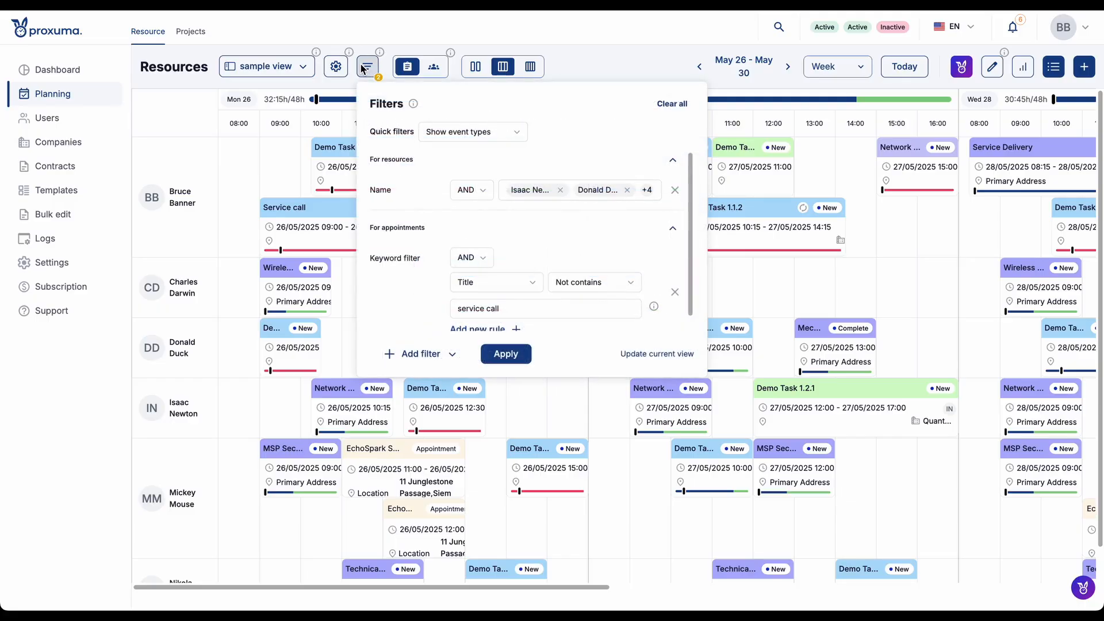
pyautogui.click(366, 67)
# - Save the Balanced layout and the appointment keyword filter to the sample view
pyautogui.click(268, 66)
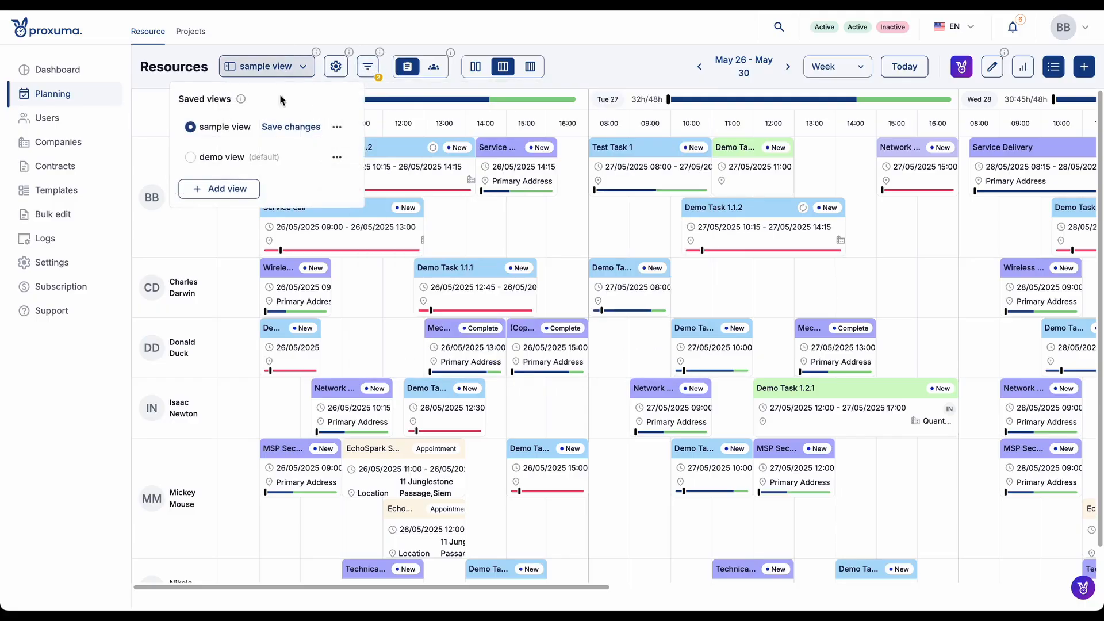
pyautogui.click(286, 128)
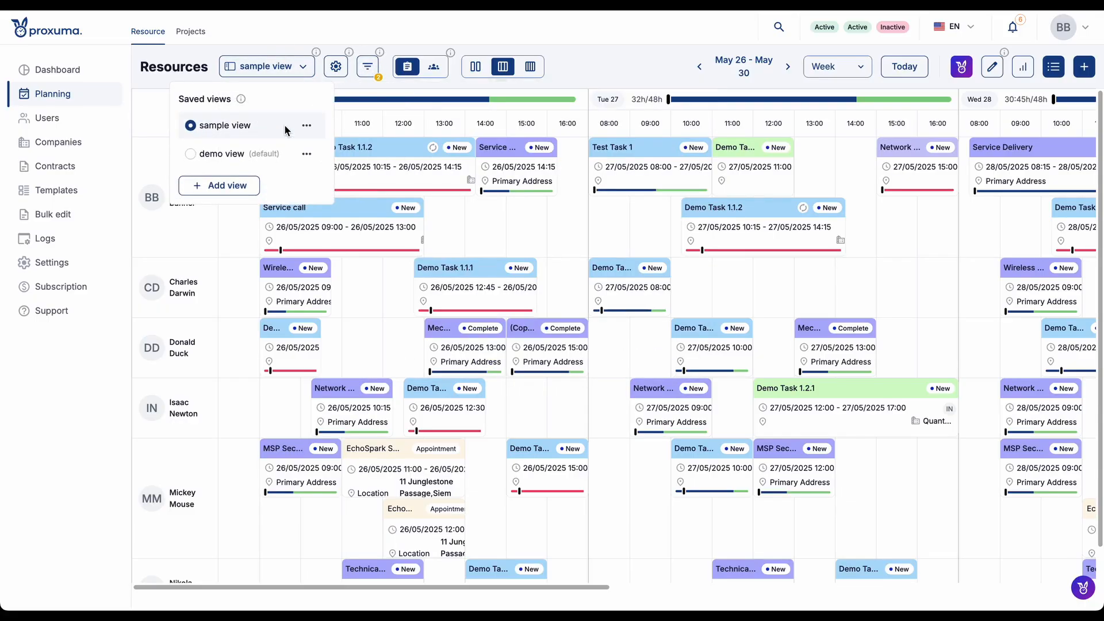
pyautogui.click(616, 45)
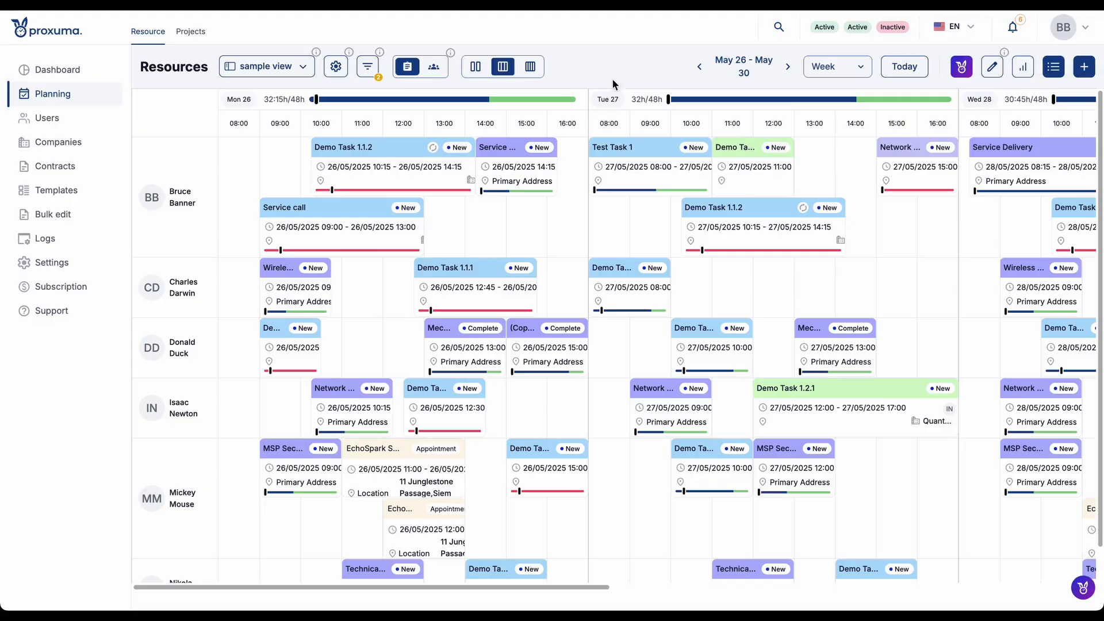
# - Open the Demo Task 1.2.1 service call in Bruce Banner's row, review its tasks and tickets, and close it
pyautogui.moveTo(707, 157)
pyautogui.moveTo(426, 176)
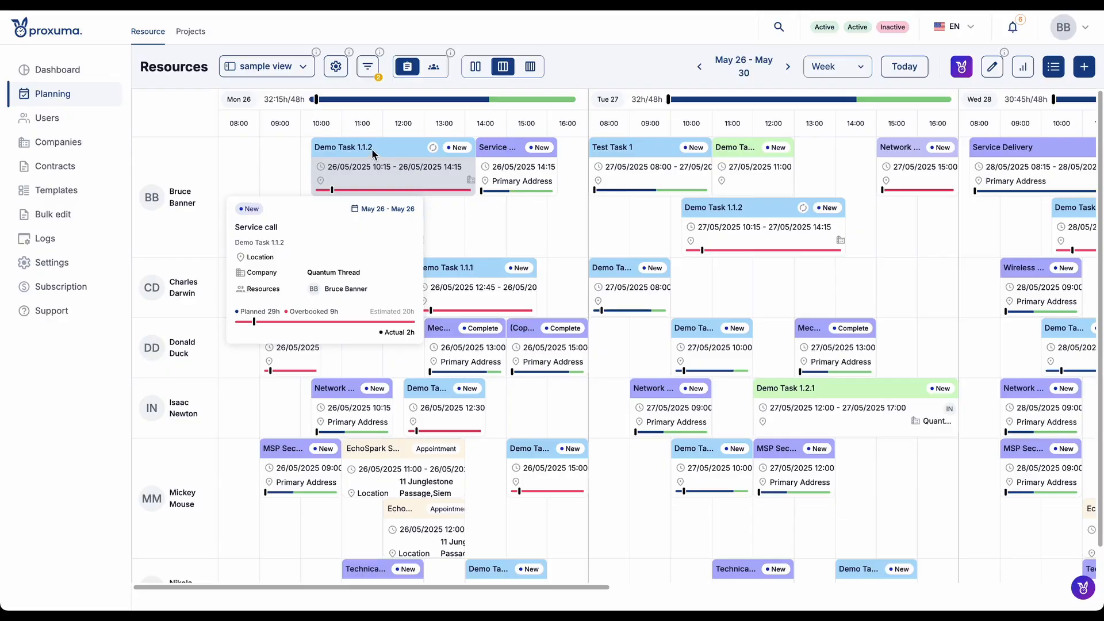
pyautogui.moveTo(526, 160)
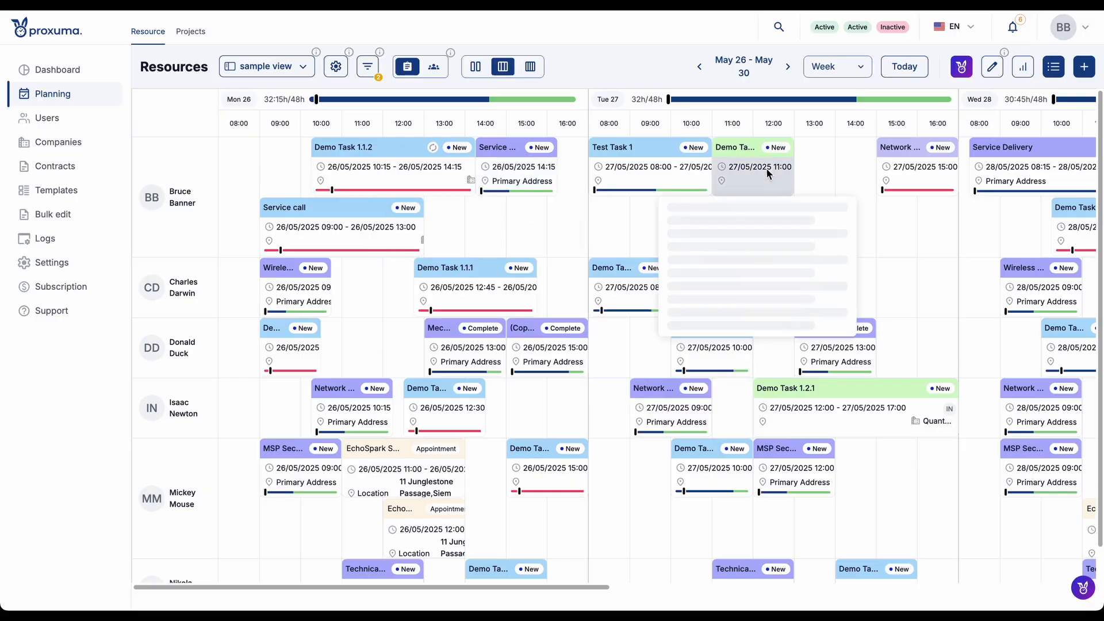
pyautogui.click(754, 149)
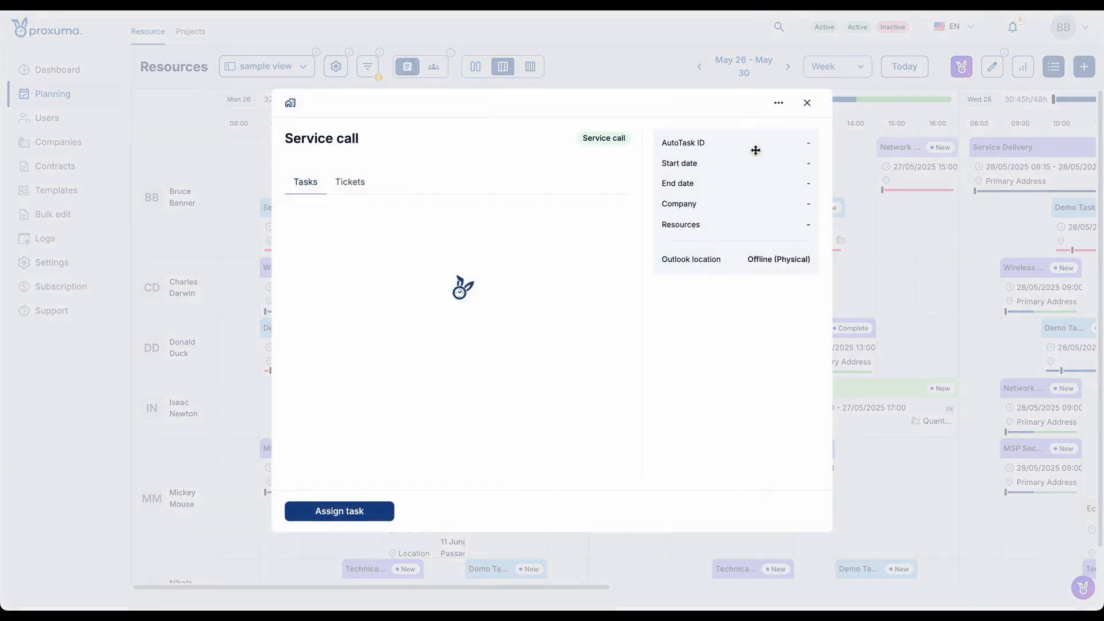
pyautogui.click(366, 189)
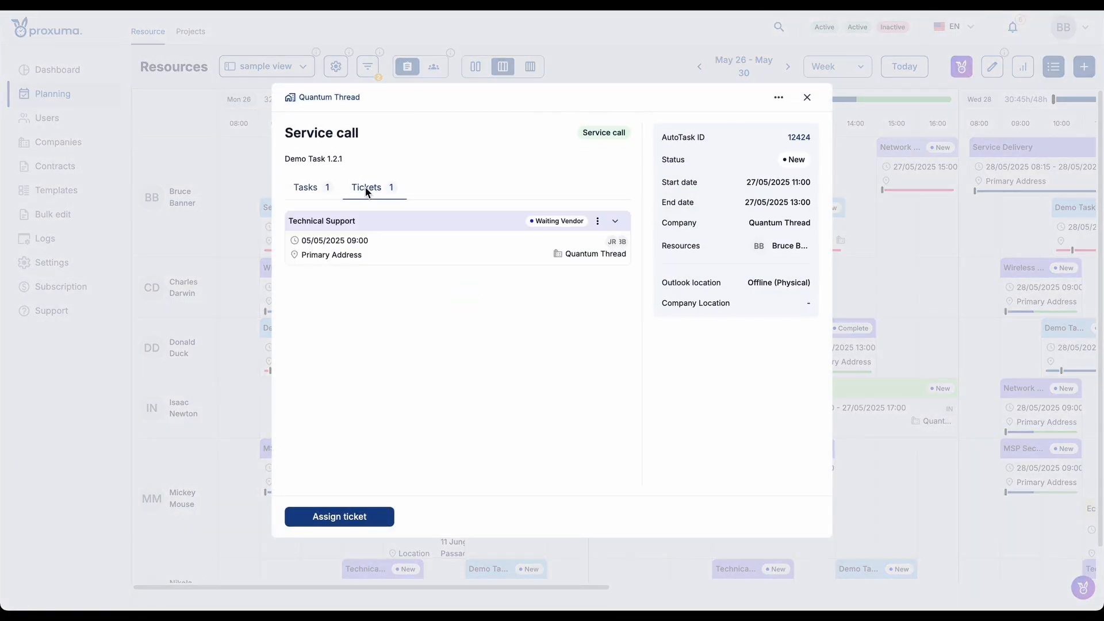
pyautogui.click(314, 195)
pyautogui.click(807, 98)
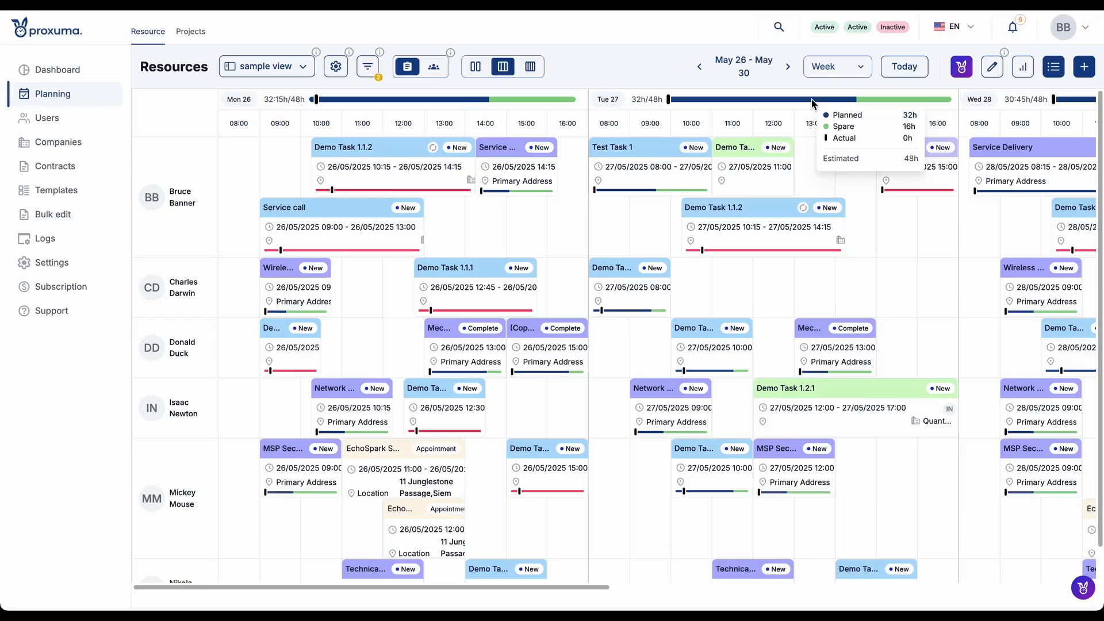
# - Examine the previews of a Service Delivery ticket and an EchoSpark appointment, and look through the calendar up to Friday
pyautogui.moveTo(520, 168)
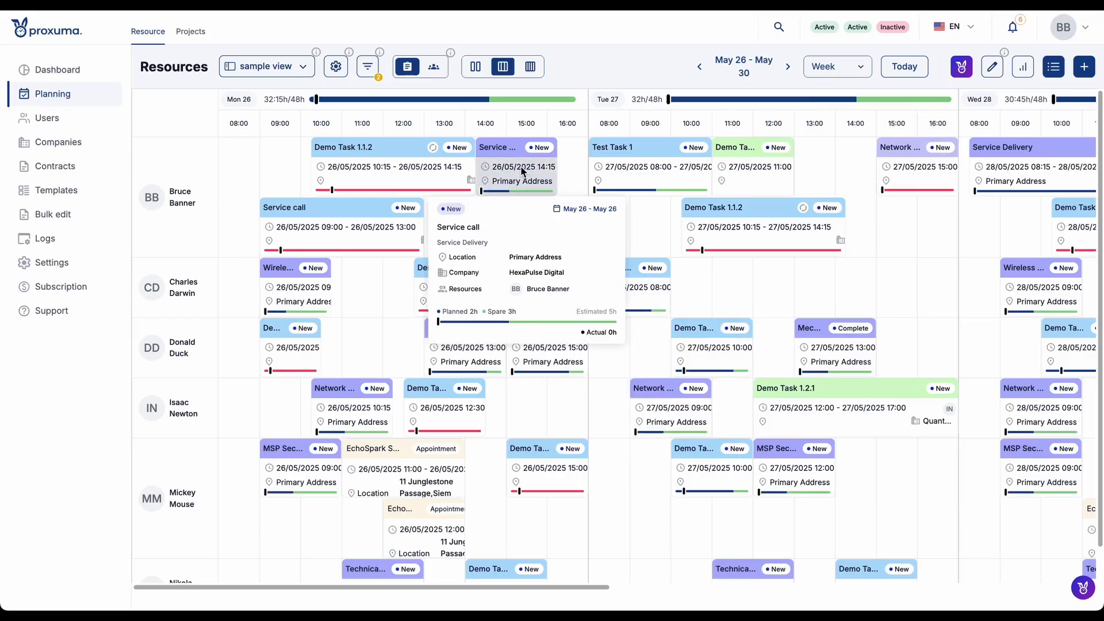
pyautogui.moveTo(415, 470)
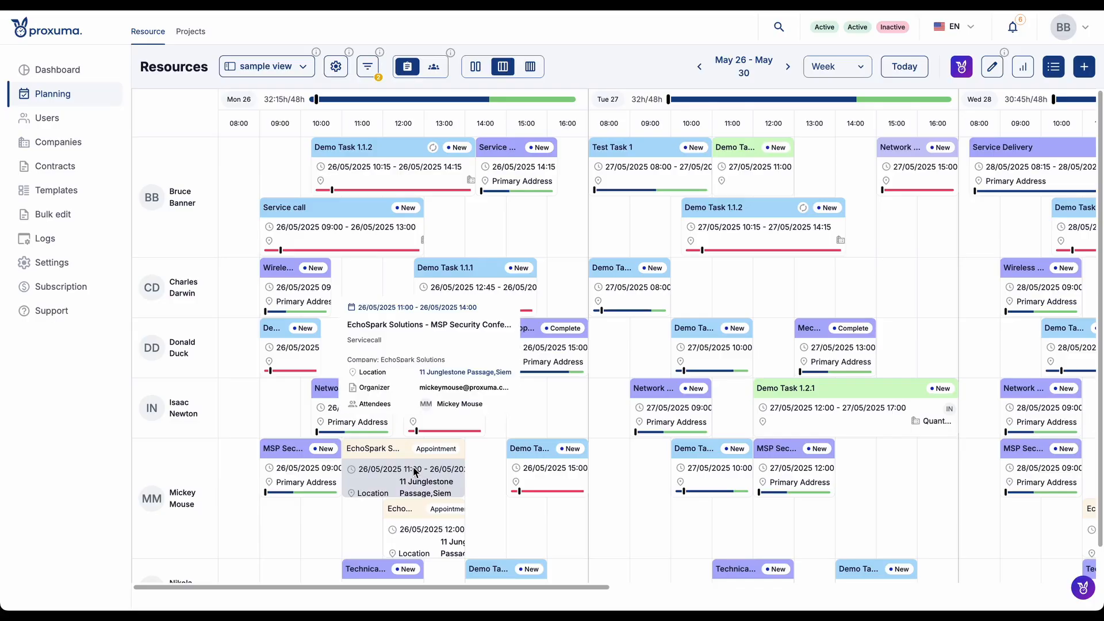
pyautogui.scroll(-1, 413, 472)
pyautogui.scroll(1, 414, 472)
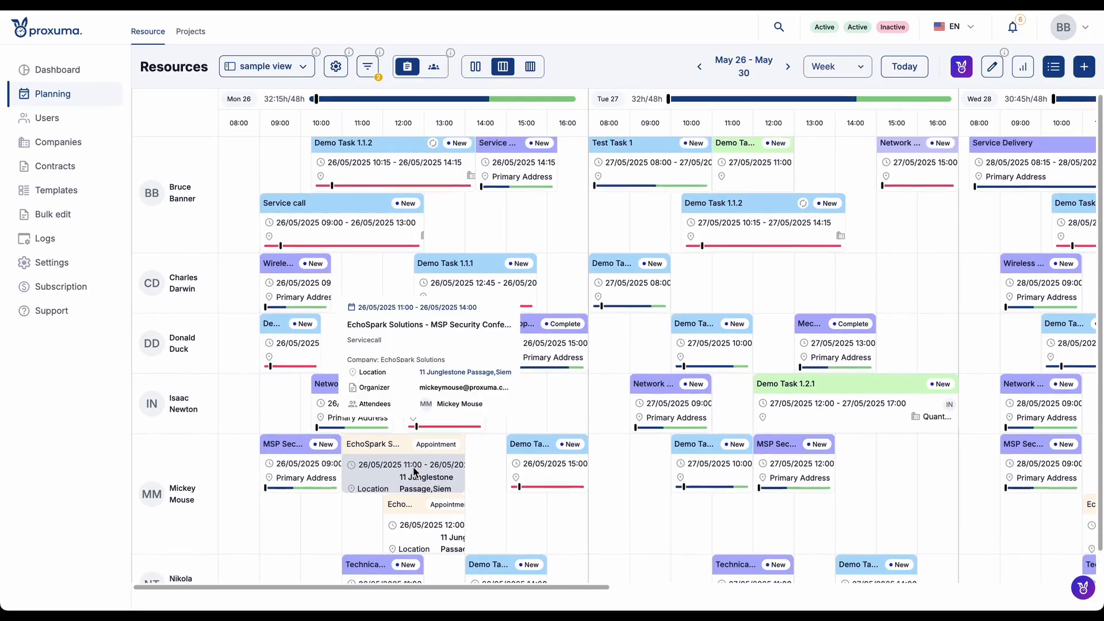
pyautogui.scroll(-1, 413, 472)
pyautogui.scroll(1, 578, 405)
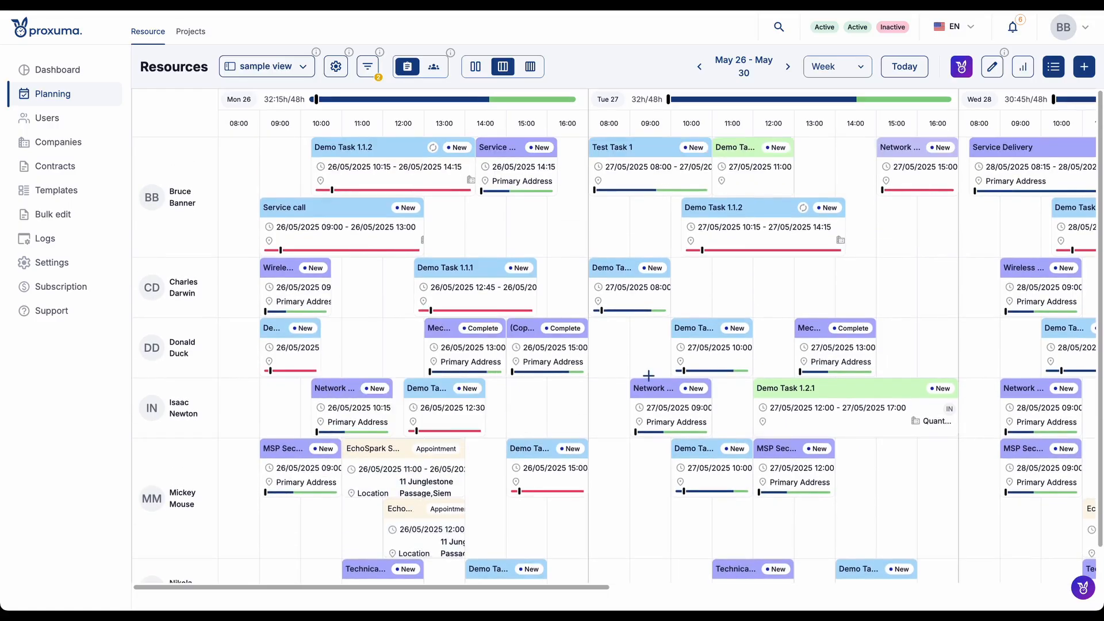
pyautogui.hscroll(15, 649, 376)
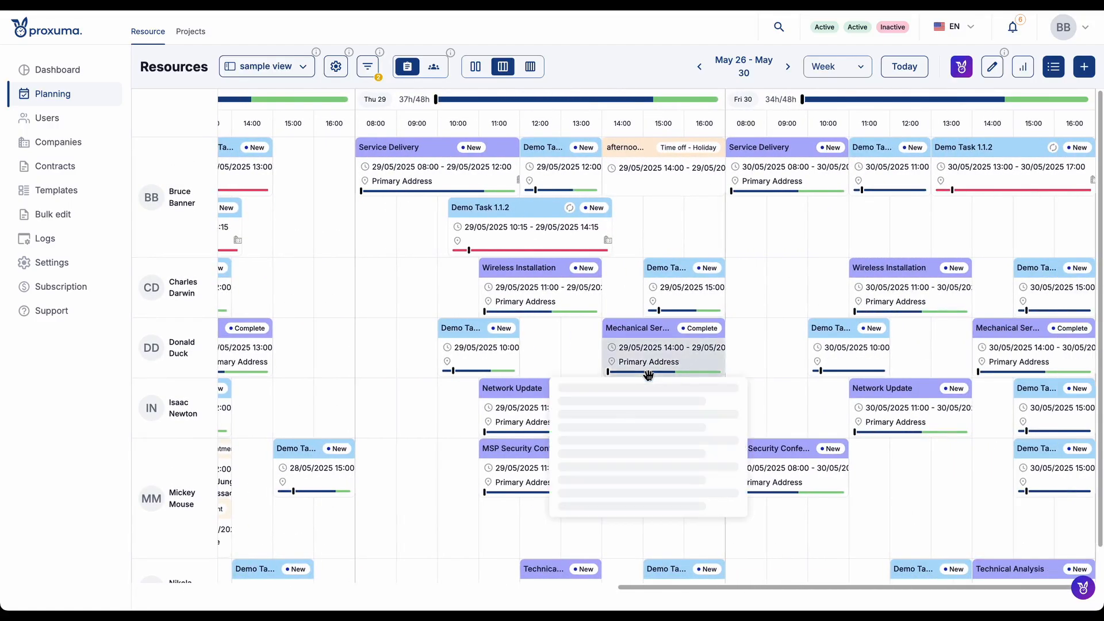
pyautogui.hscroll(-15, 648, 375)
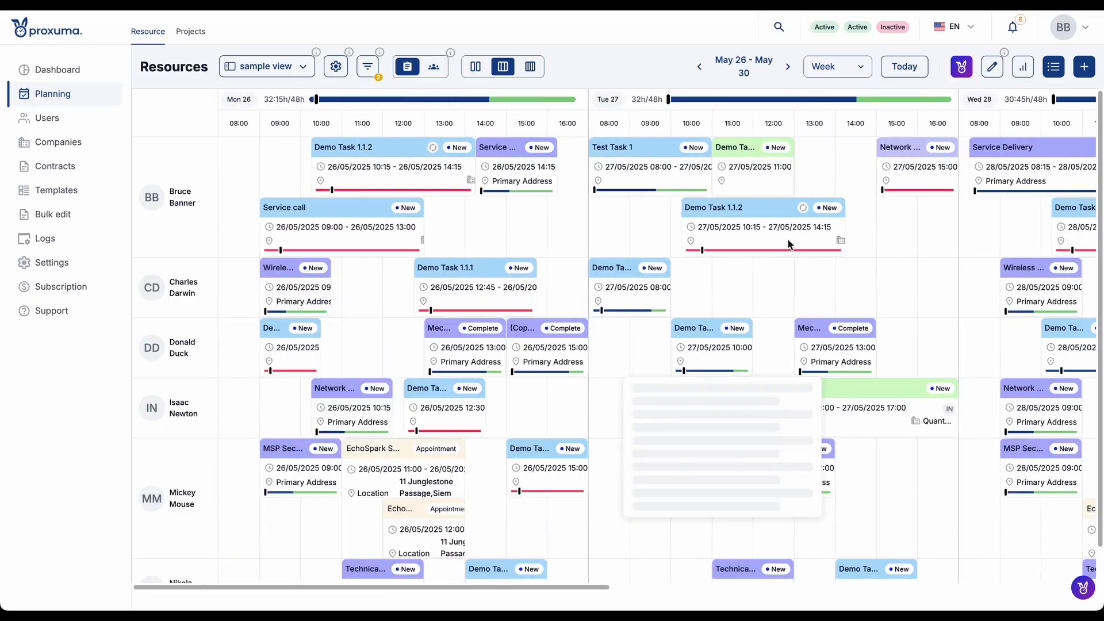
# - Open the Appearance settings that define the event colors
pyautogui.click(65, 267)
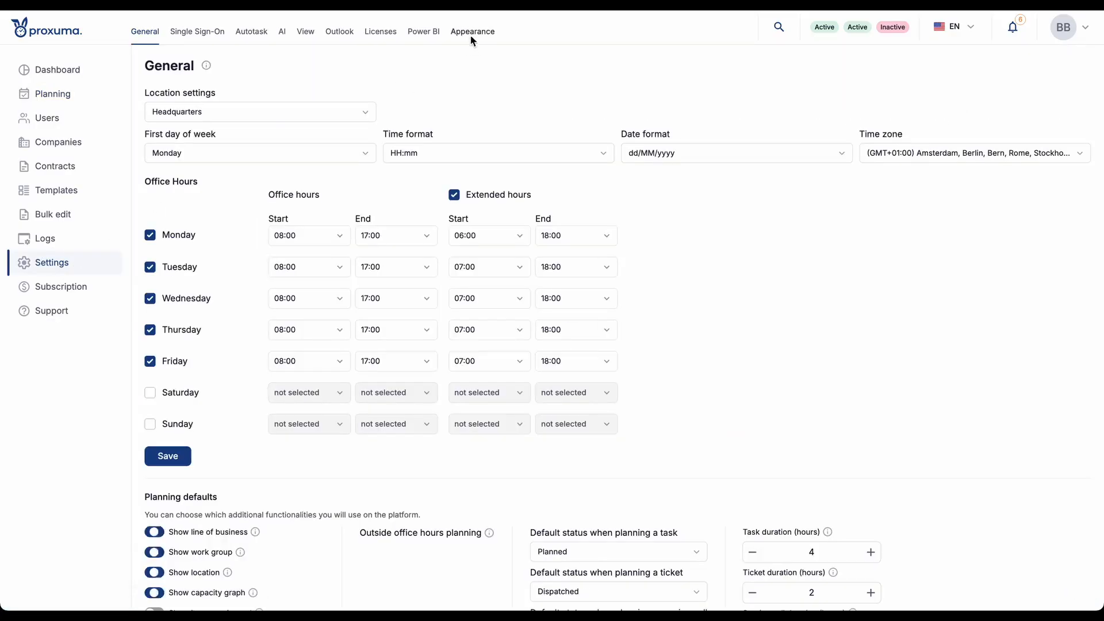
pyautogui.click(471, 33)
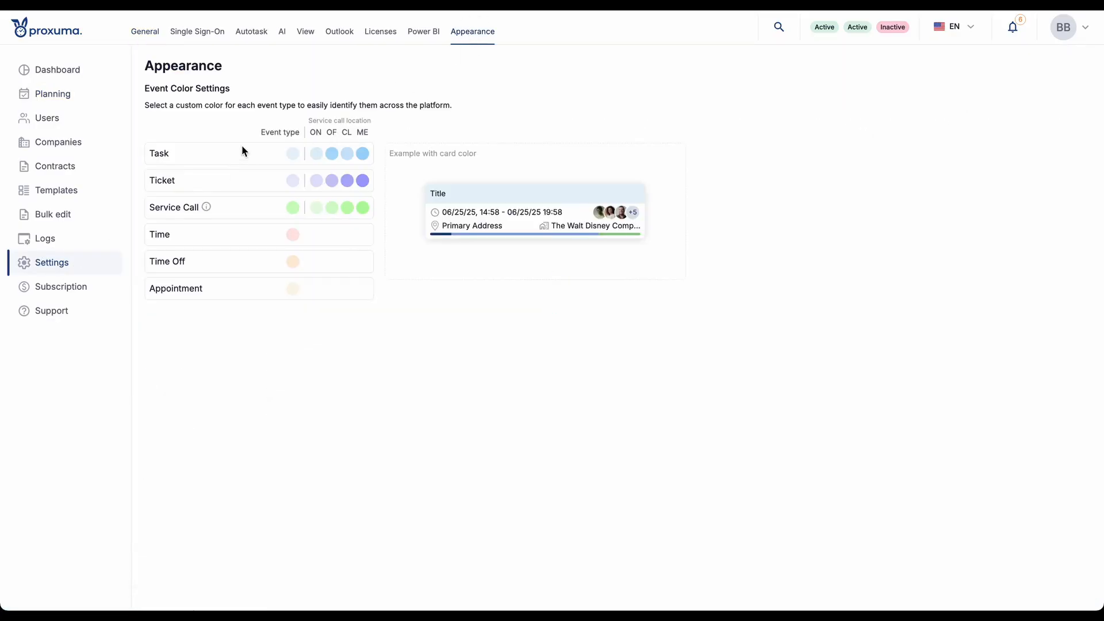
# - Examine the service call location color choices for the Task event type, including the offline location palette, and close the palette without changing anything
pyautogui.doubleClick(344, 132)
pyautogui.doubleClick(361, 131)
pyautogui.click(361, 154)
pyautogui.click(370, 144)
pyautogui.click(331, 154)
pyautogui.click(373, 213)
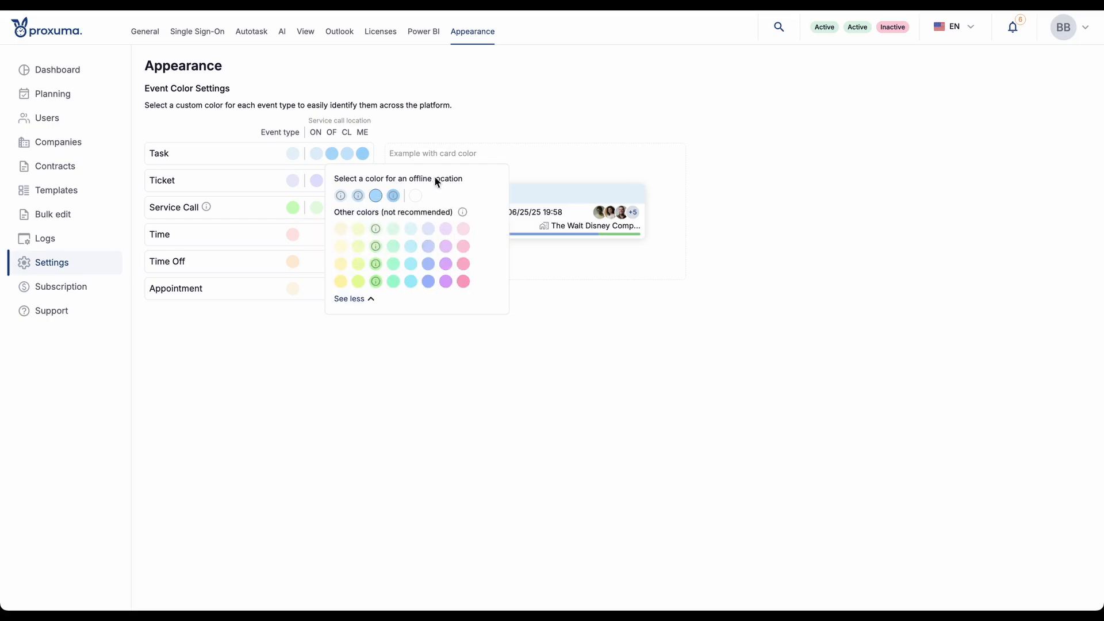
pyautogui.click(431, 127)
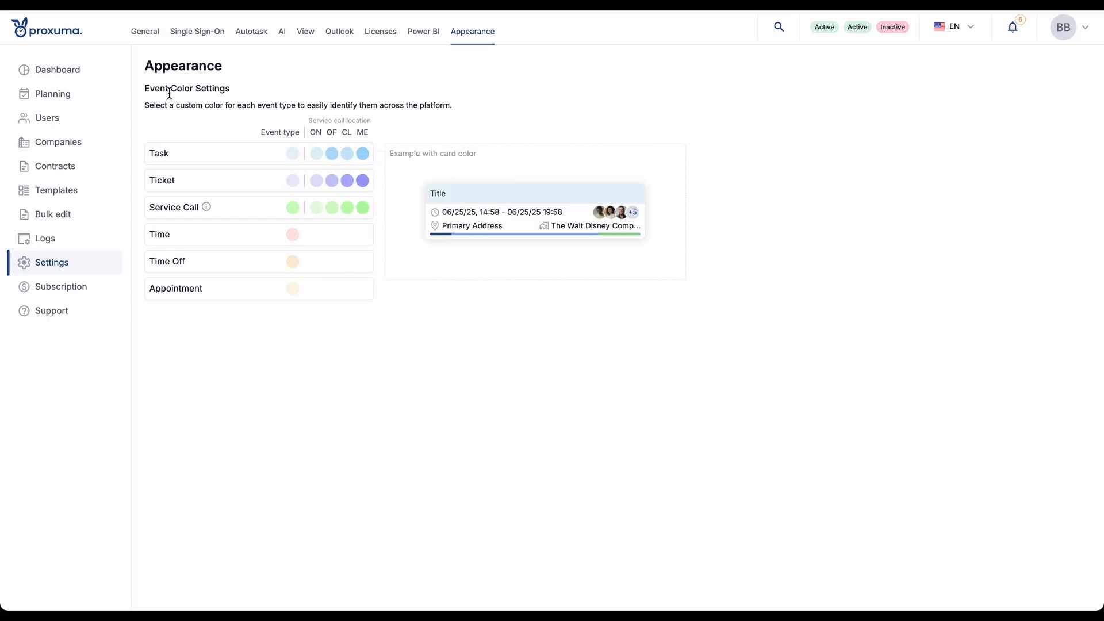
# - Return to the resource planning calendar and shorten Test Task 1 on Tuesday 27 May so that it starts at 09:00
pyautogui.click(78, 97)
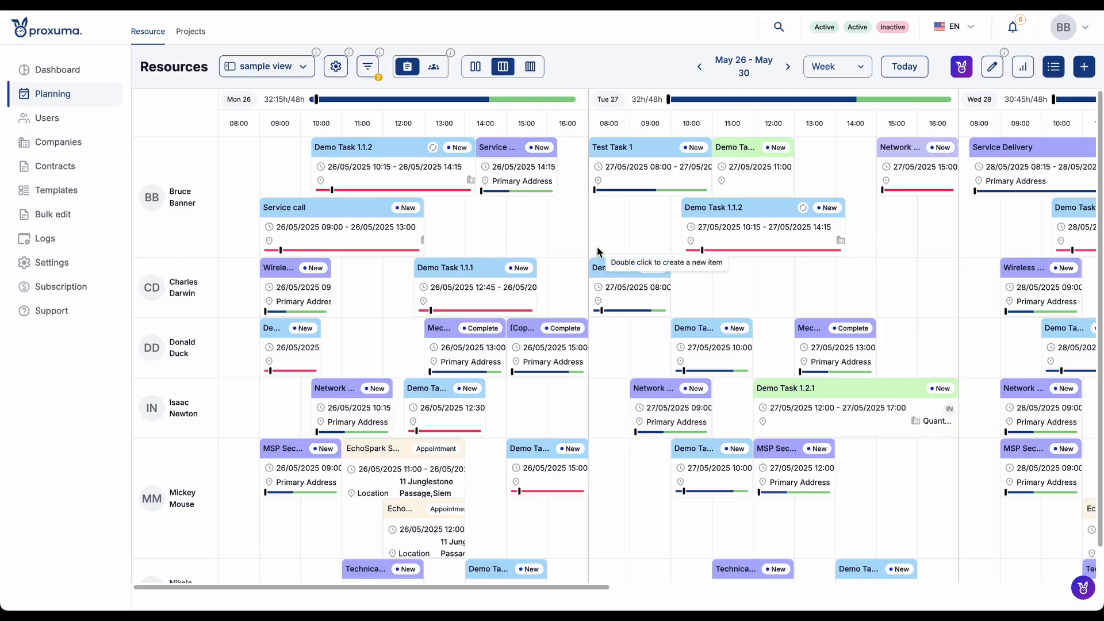
pyautogui.moveTo(414, 167)
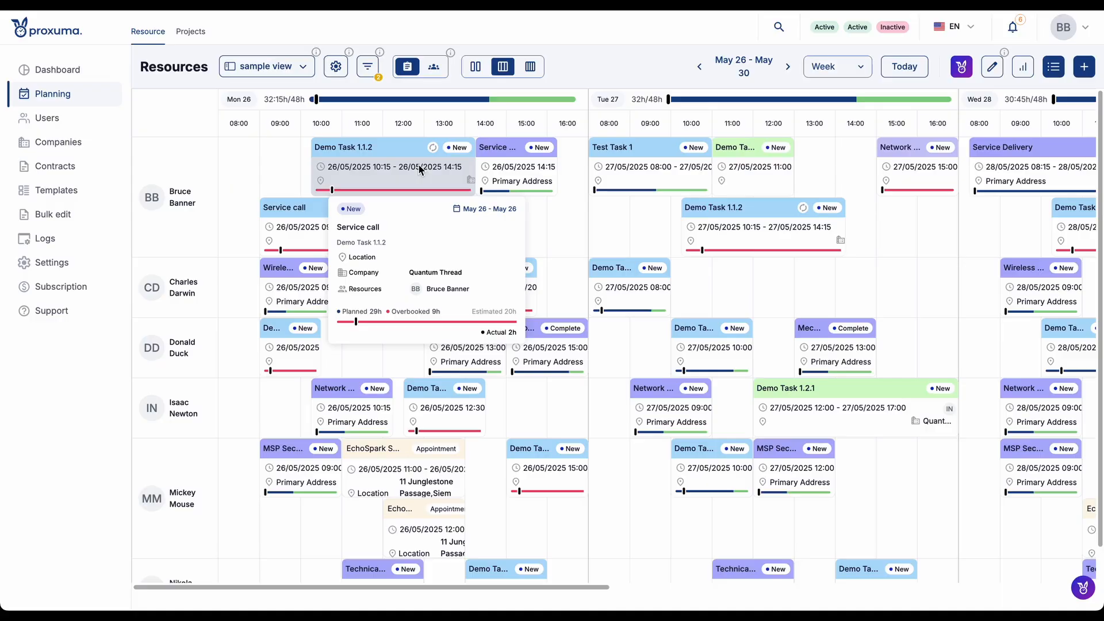
pyautogui.moveTo(405, 156)
pyautogui.mouseDown()
pyautogui.moveTo(362, 148)
pyautogui.moveTo(479, 138)
pyautogui.moveTo(402, 150)
pyautogui.mouseUp()
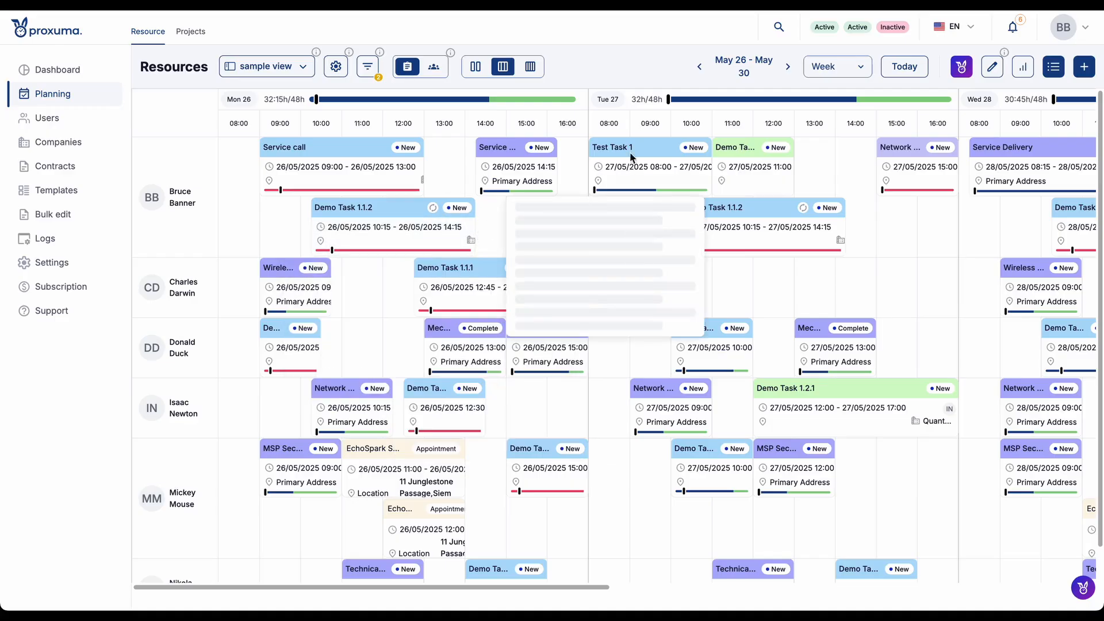
pyautogui.click(589, 176)
pyautogui.moveTo(588, 176); pyautogui.dragTo(631, 172)
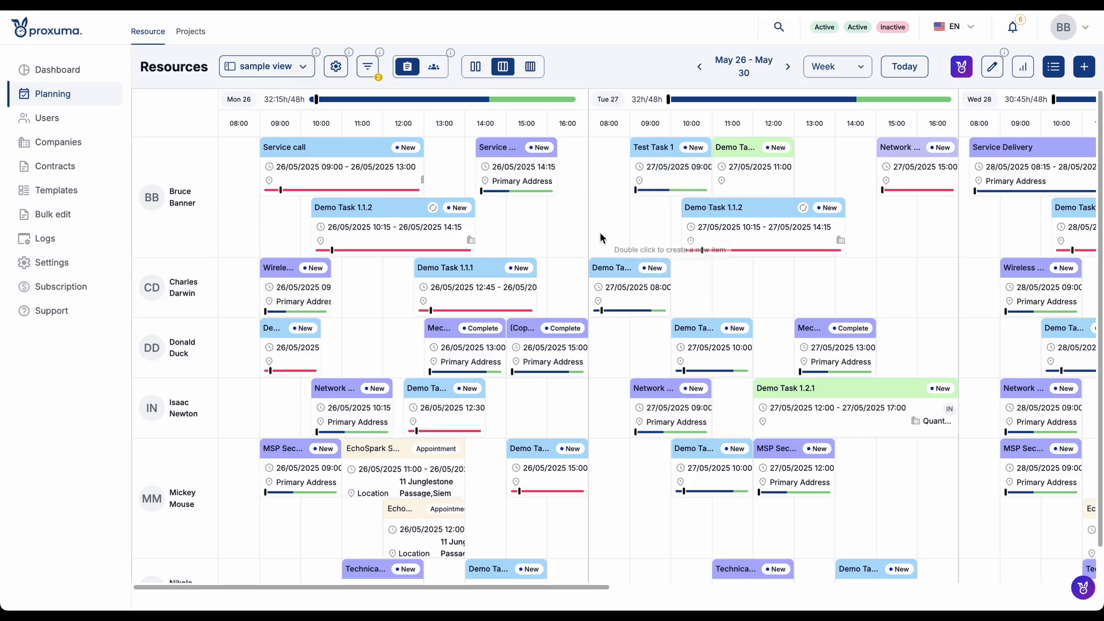
# - Open the Demo Task 1.2.2 service call in Donald Duck's row, check its available actions, and open its task for editing
pyautogui.scroll(-1, 600, 236)
pyautogui.scroll(1, 589, 232)
pyautogui.moveTo(495, 195)
pyautogui.moveTo(704, 345)
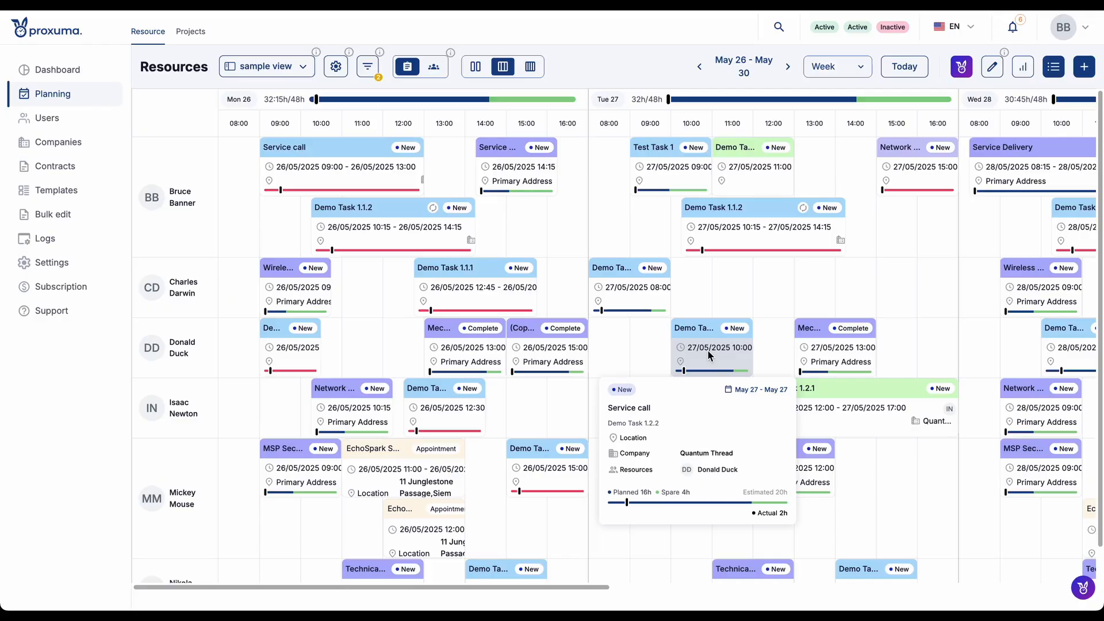
pyautogui.click(710, 350)
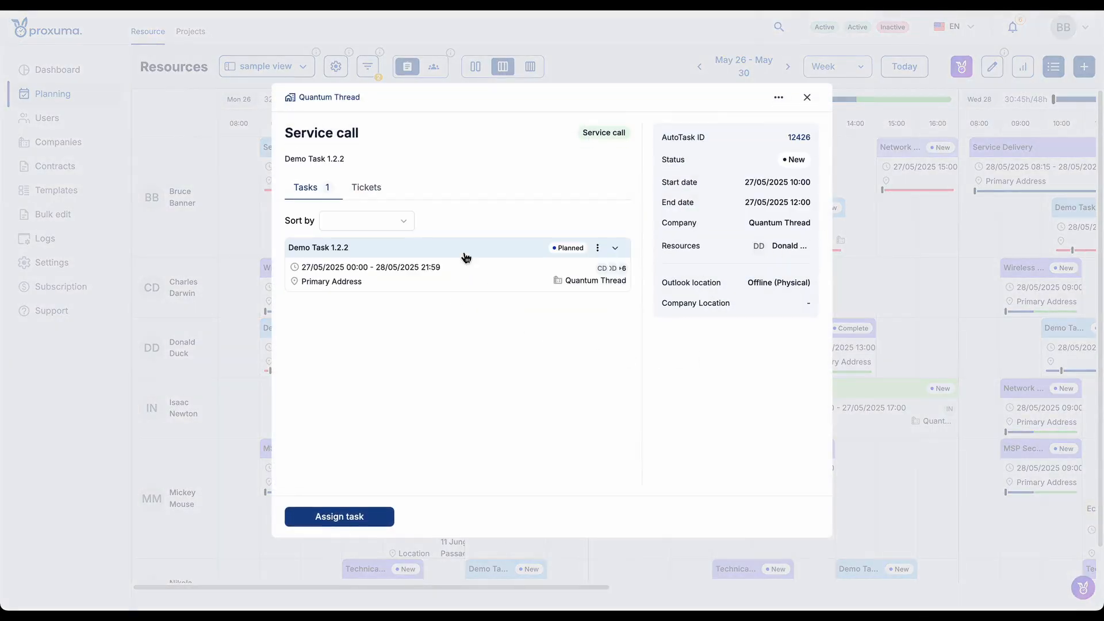
pyautogui.click(778, 98)
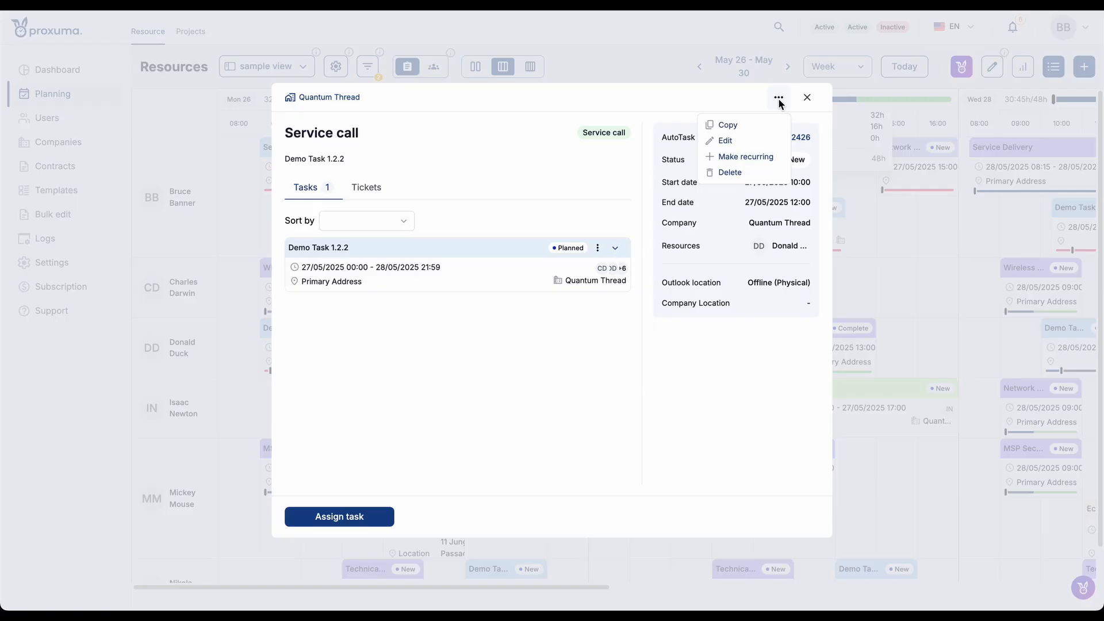
pyautogui.click(550, 240)
pyautogui.click(597, 247)
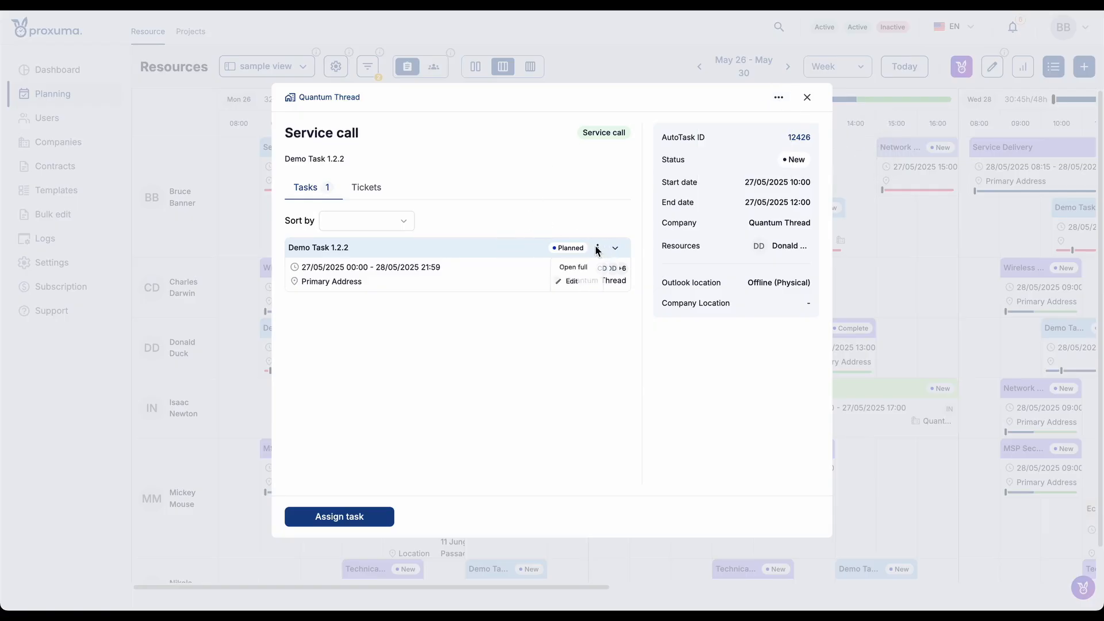
pyautogui.click(581, 281)
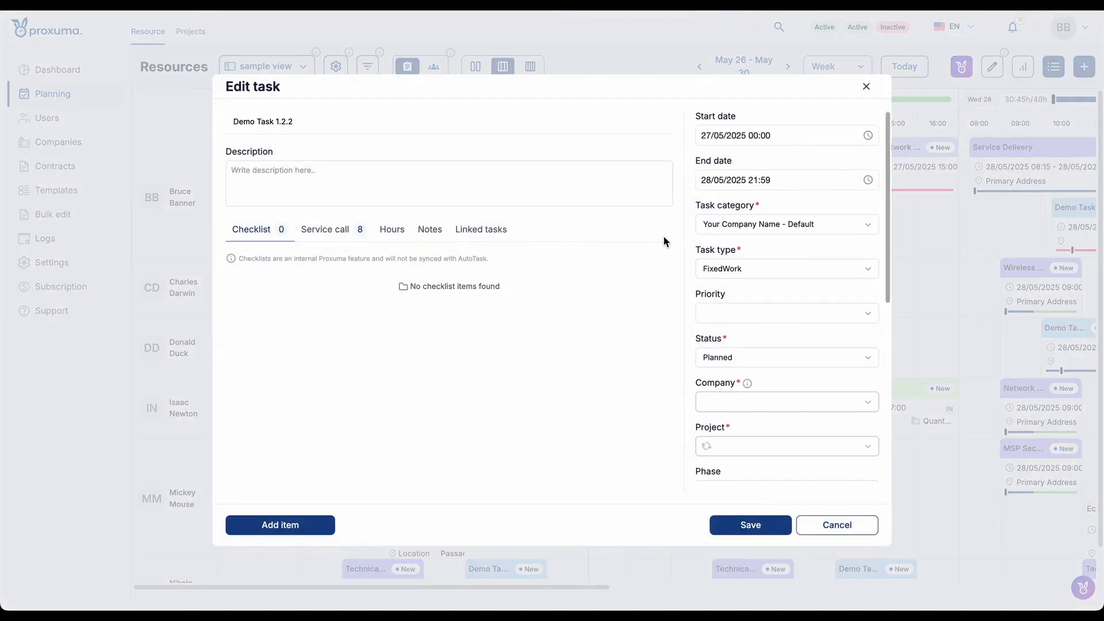
# - Review the task's estimated hours, its logged work hours entry and its list of service calls
pyautogui.scroll(-5, 733, 315)
pyautogui.click(724, 373)
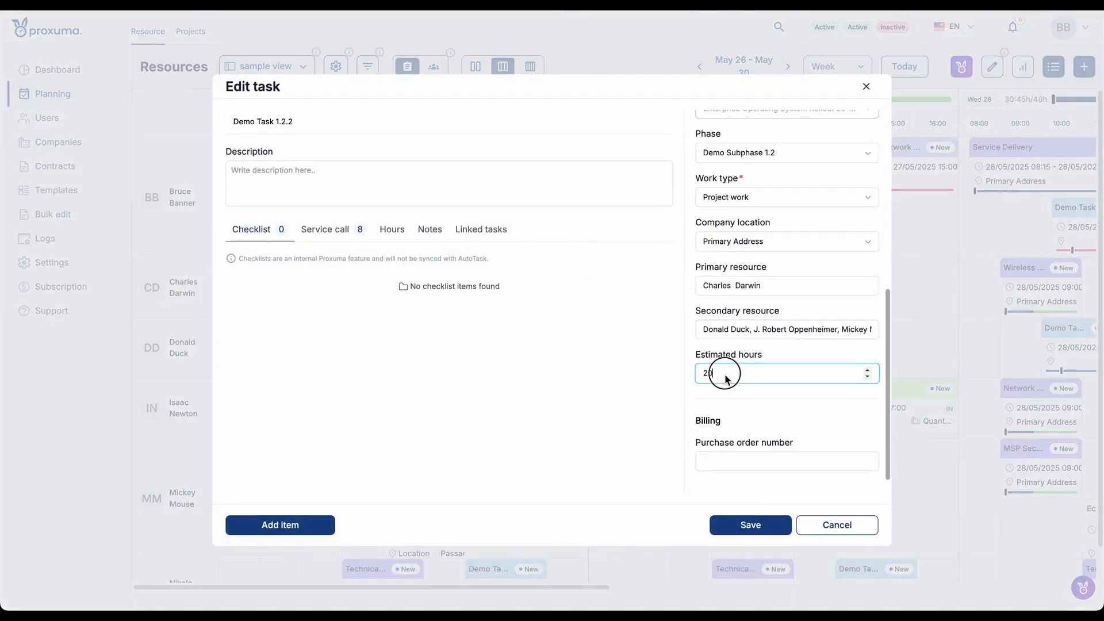
pyautogui.click(615, 309)
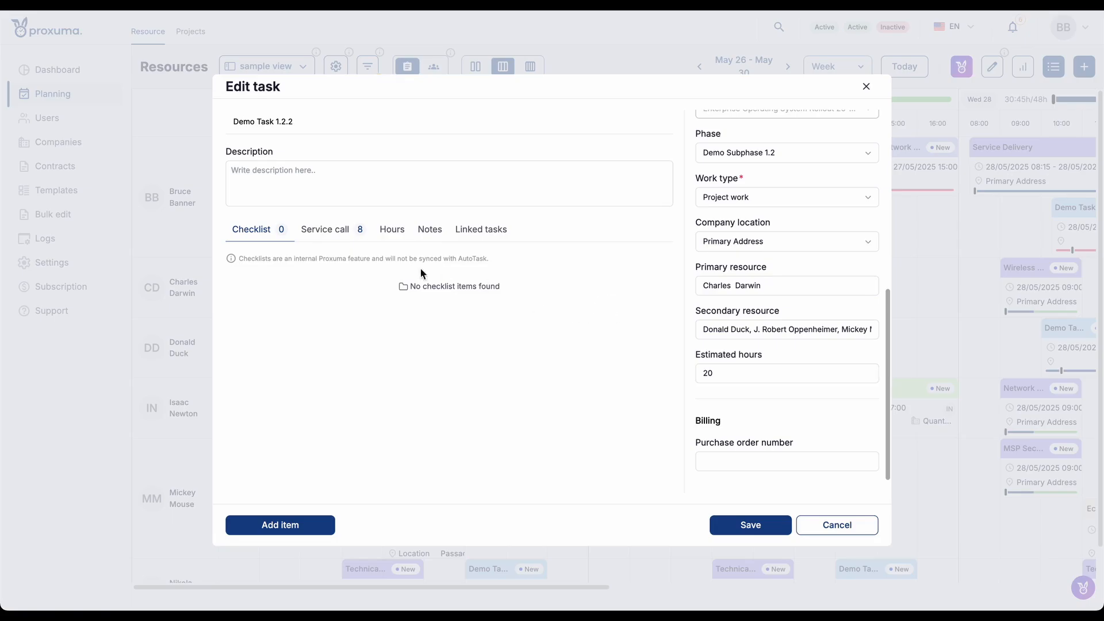
pyautogui.click(397, 230)
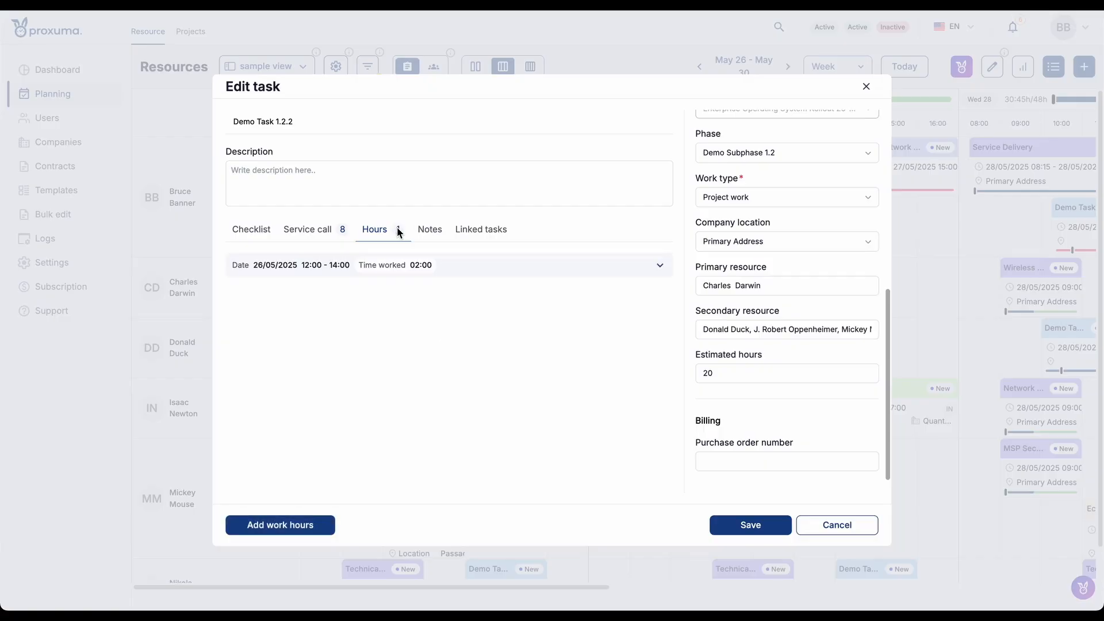
pyautogui.click(660, 266)
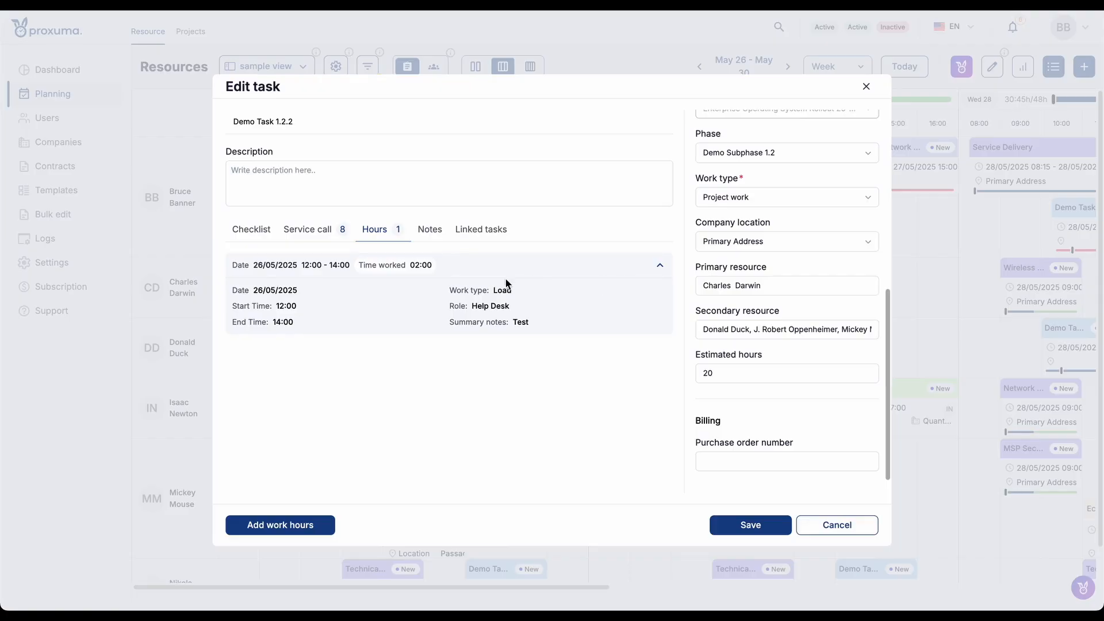
pyautogui.click(313, 236)
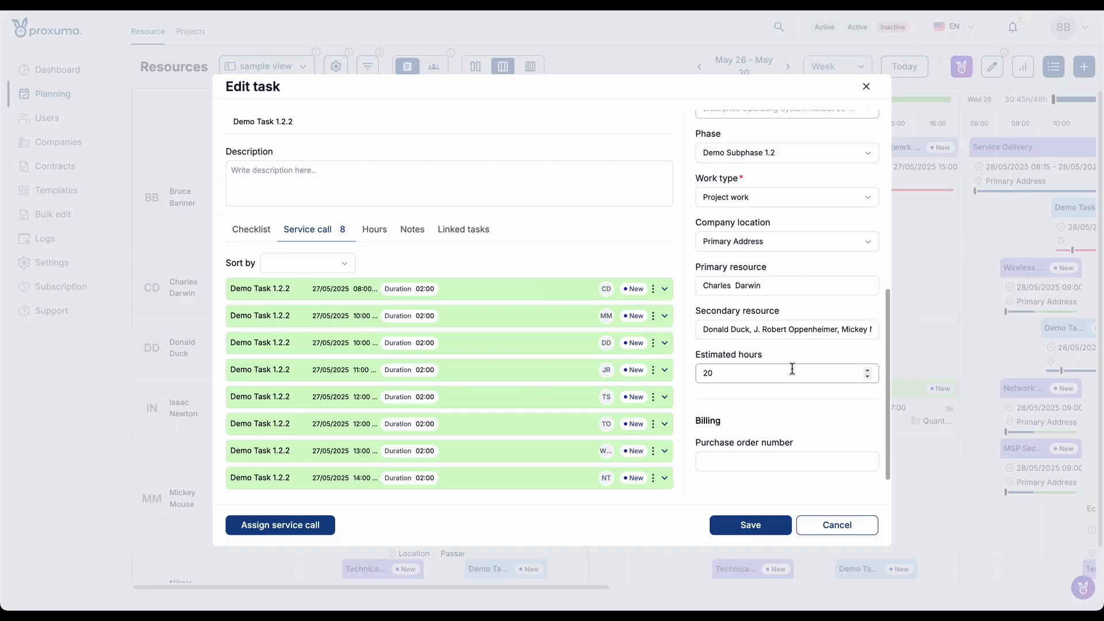
pyautogui.moveTo(789, 373); pyautogui.dragTo(672, 379)
pyautogui.click(723, 395)
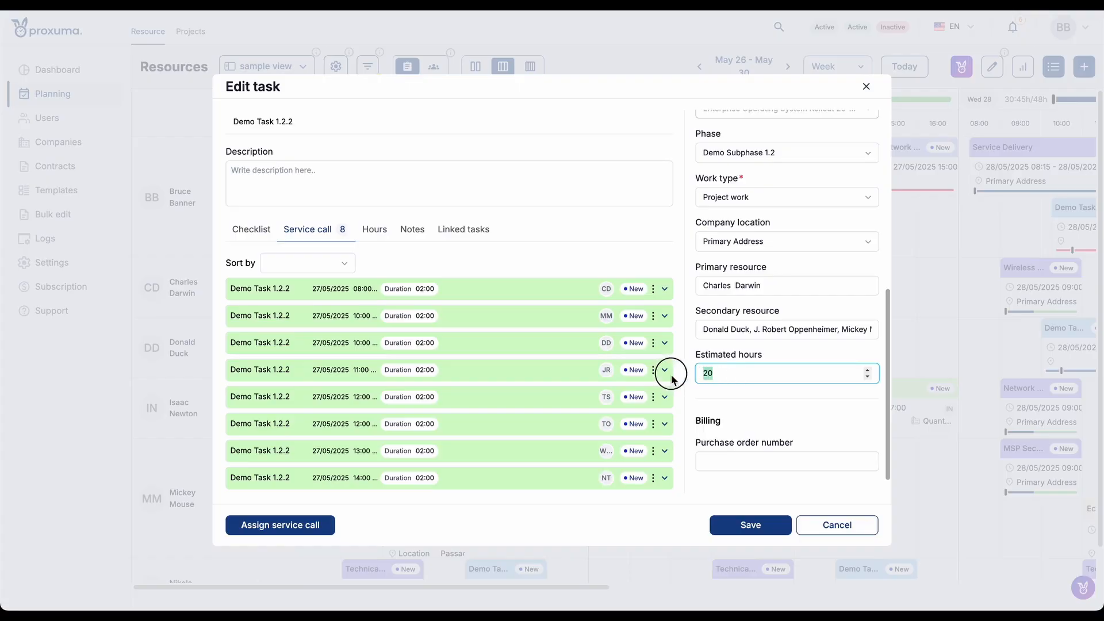
pyautogui.click(724, 397)
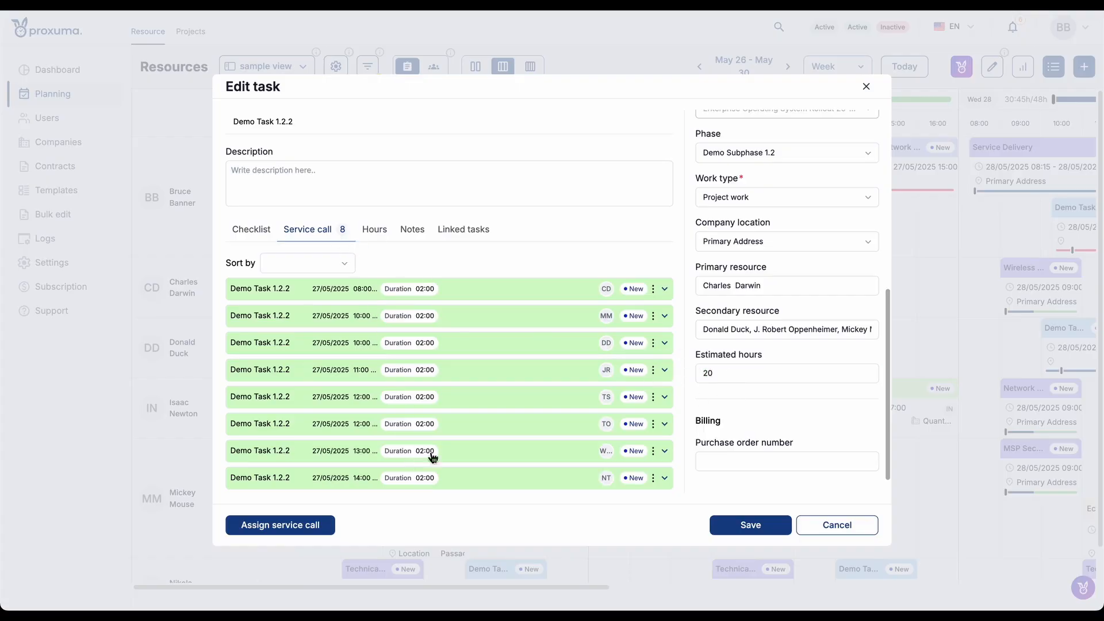
# - Recheck the logged hours entry, view the blank work hours form and cancel it, and close the task and service call
pyautogui.click(375, 230)
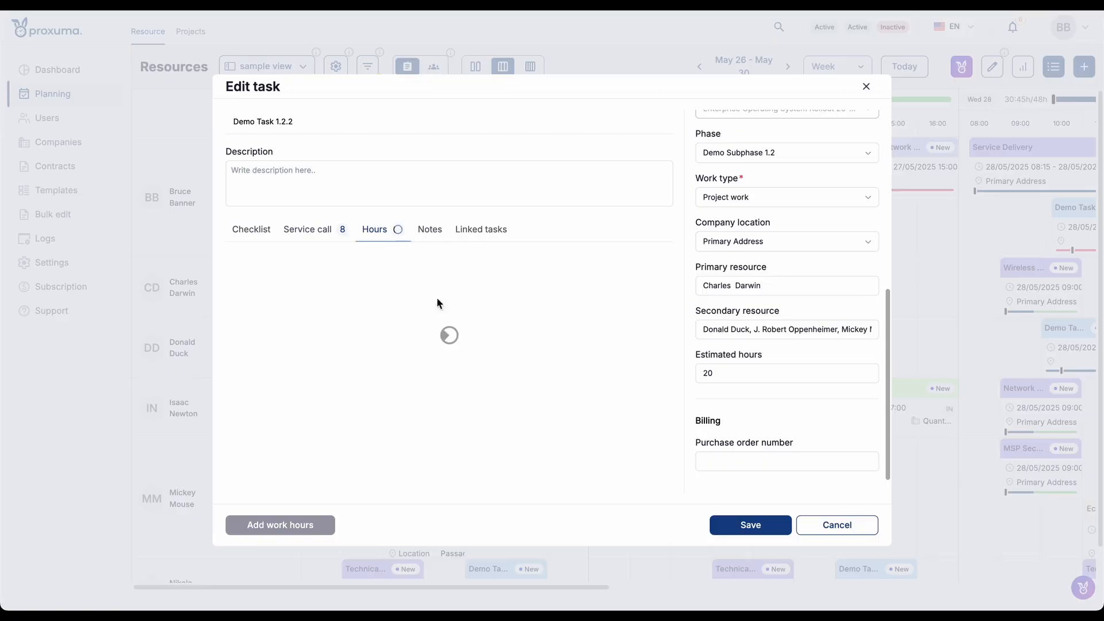
pyautogui.click(660, 266)
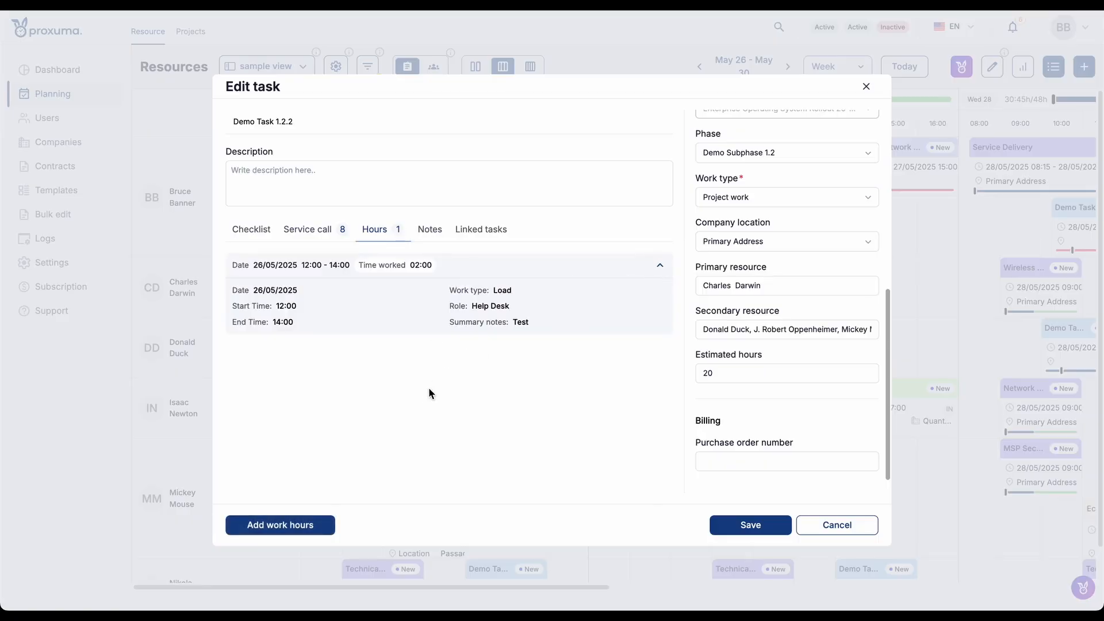
pyautogui.click(308, 525)
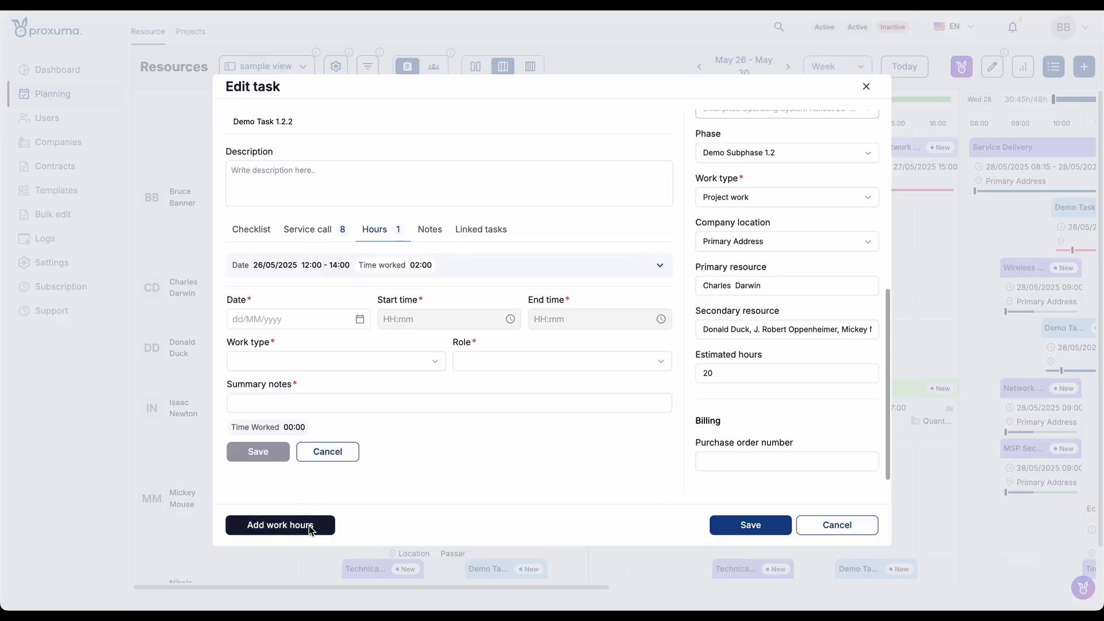
pyautogui.click(329, 452)
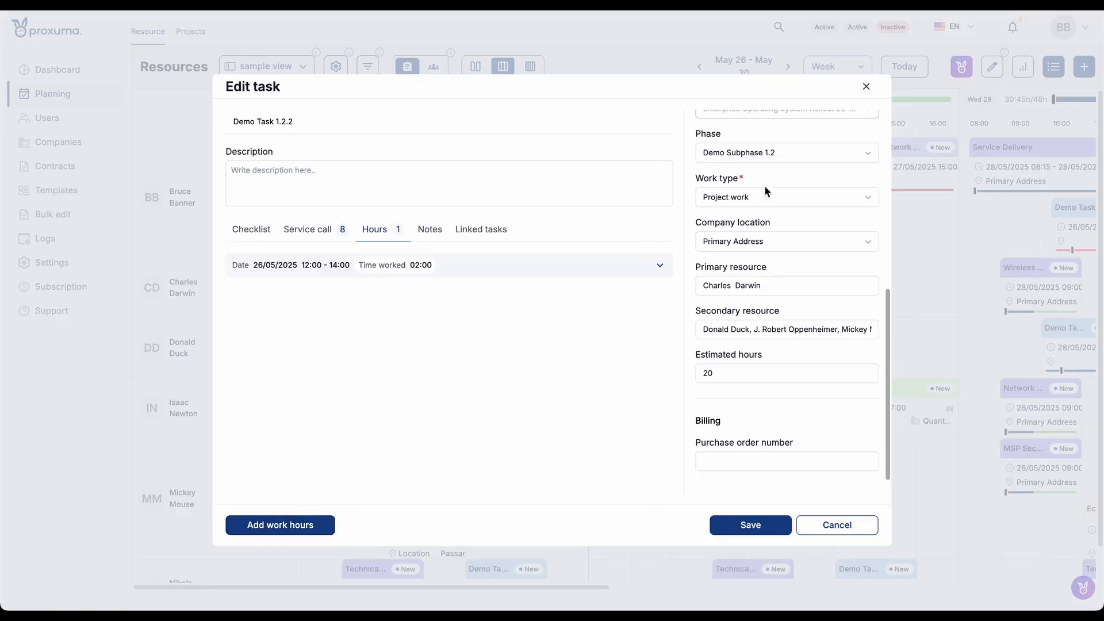
pyautogui.click(867, 92)
pyautogui.click(803, 97)
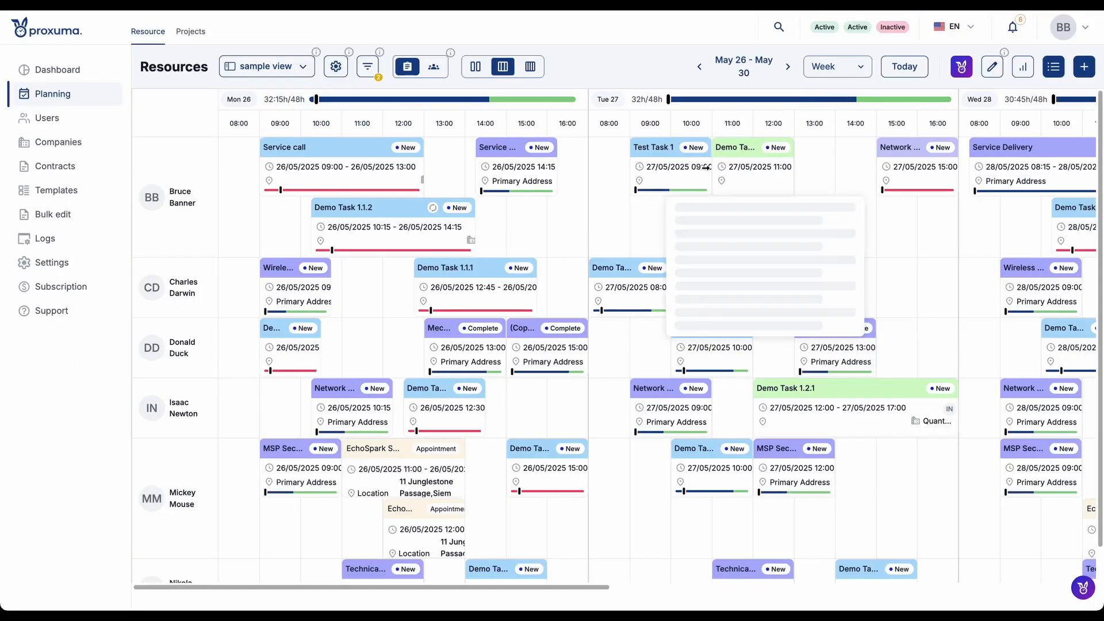
# - Look through the calendar up to Friday and open the Plan Bucket beside it
pyautogui.moveTo(643, 313)
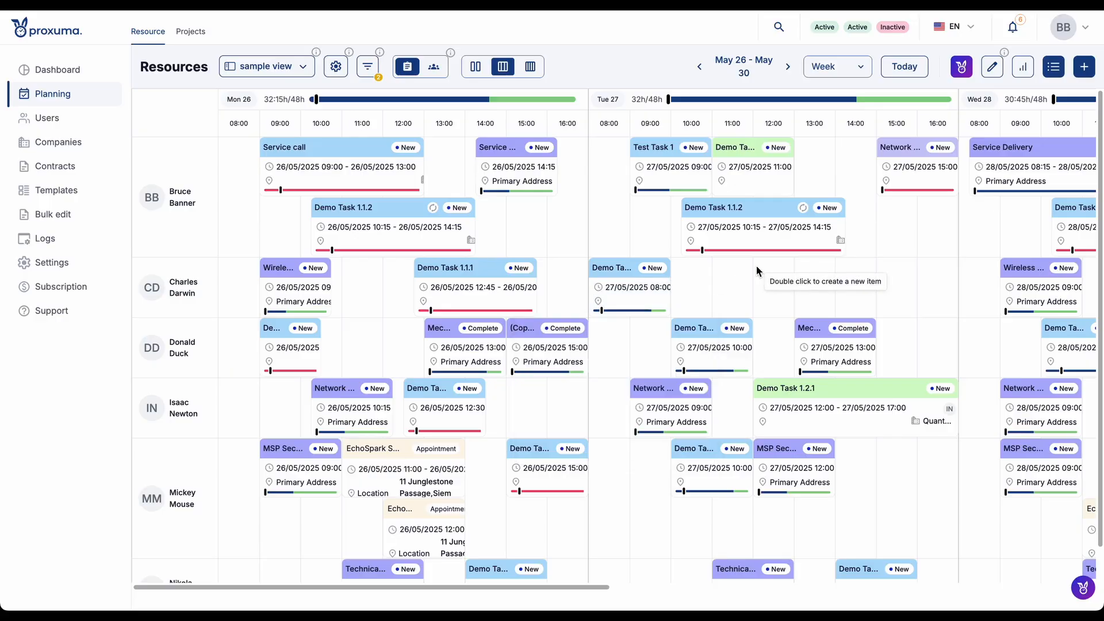
pyautogui.hscroll(15, 757, 265)
pyautogui.hscroll(3, 757, 266)
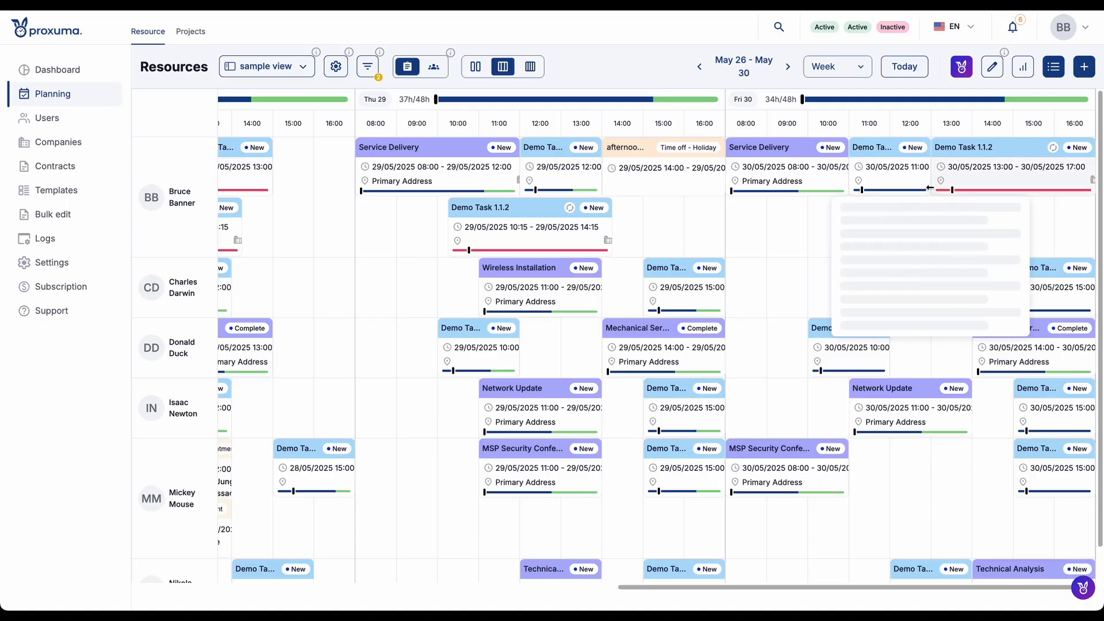
pyautogui.click(1056, 71)
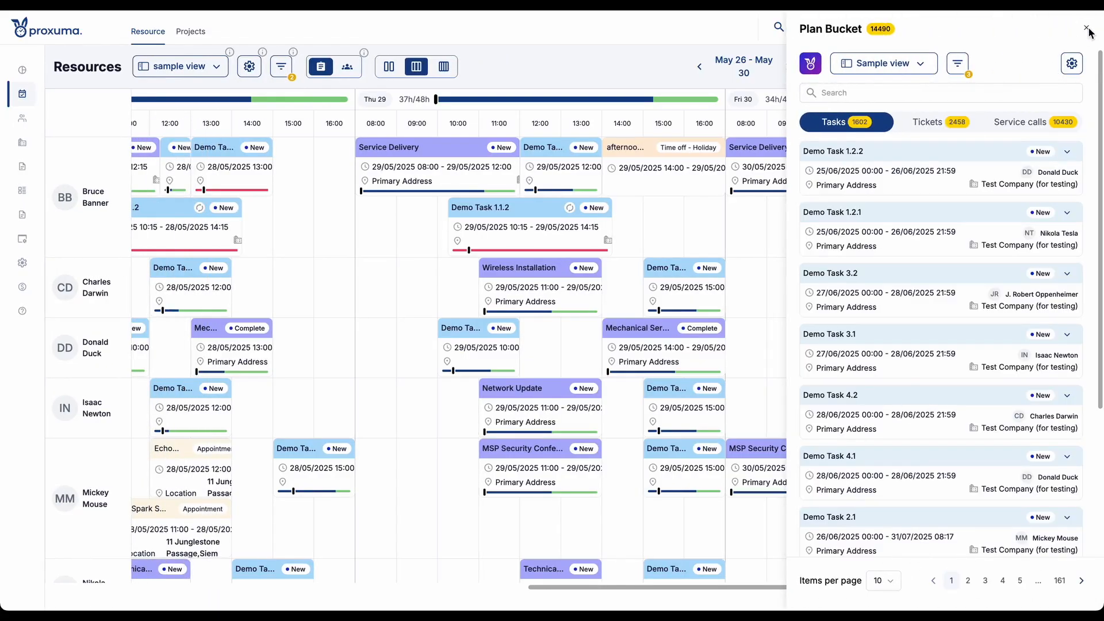
pyautogui.click(1085, 28)
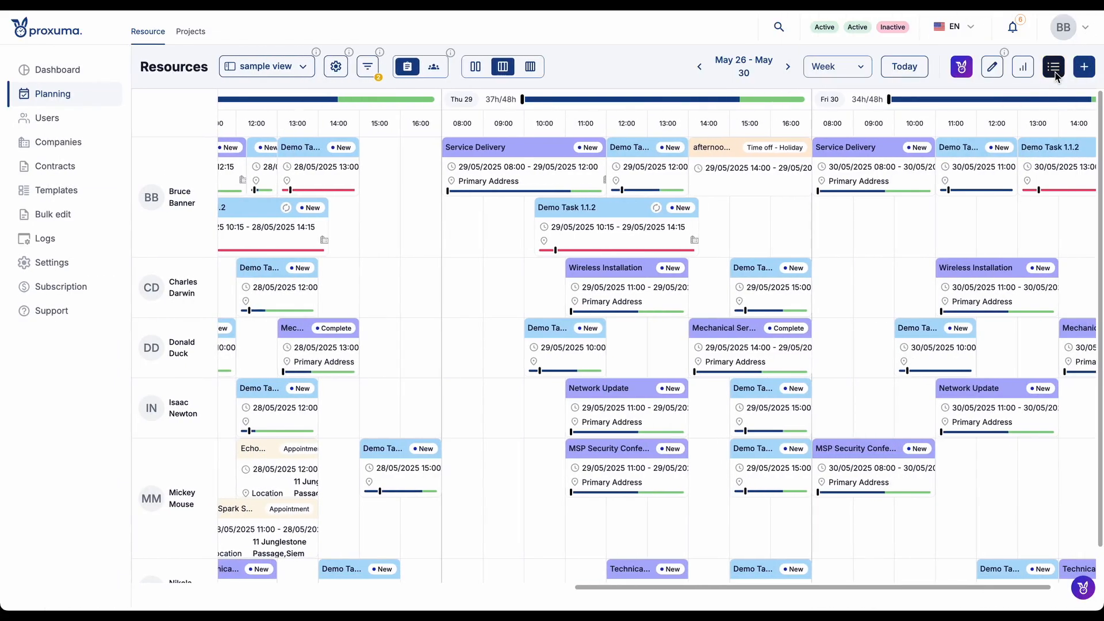
pyautogui.click(1054, 68)
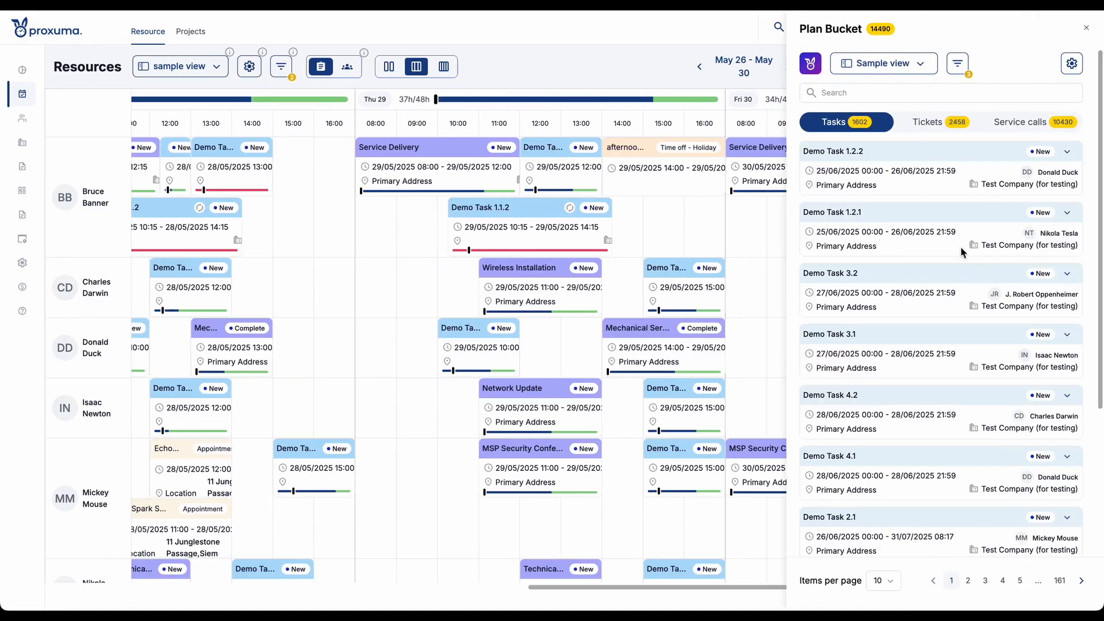
# - Browse the Plan Bucket's tickets and service calls, and return to the tickets
pyautogui.click(949, 131)
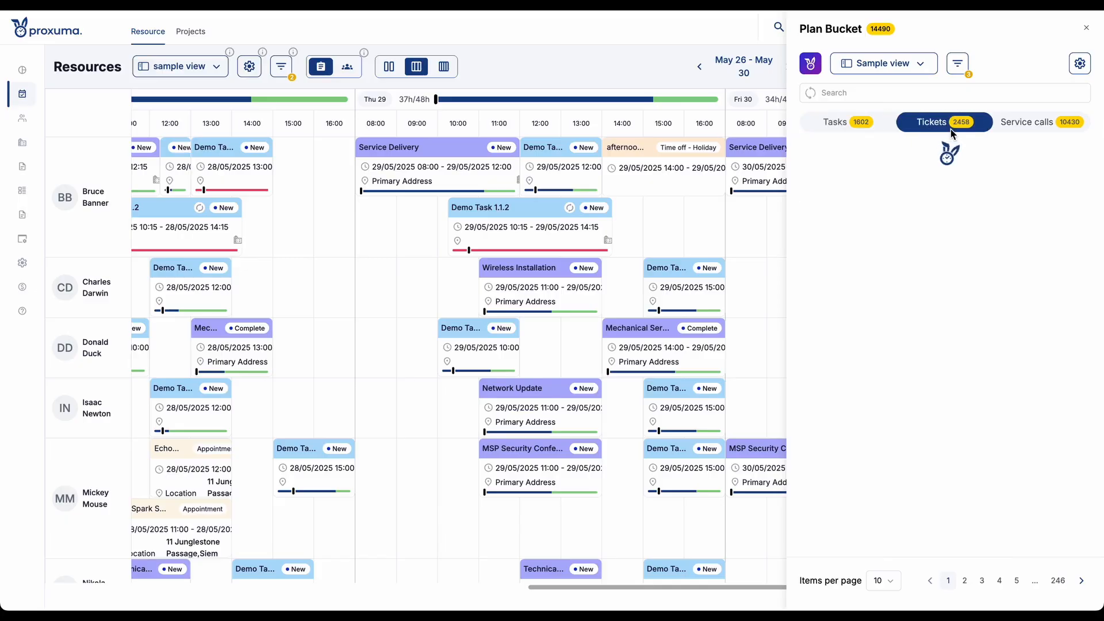
pyautogui.click(1020, 129)
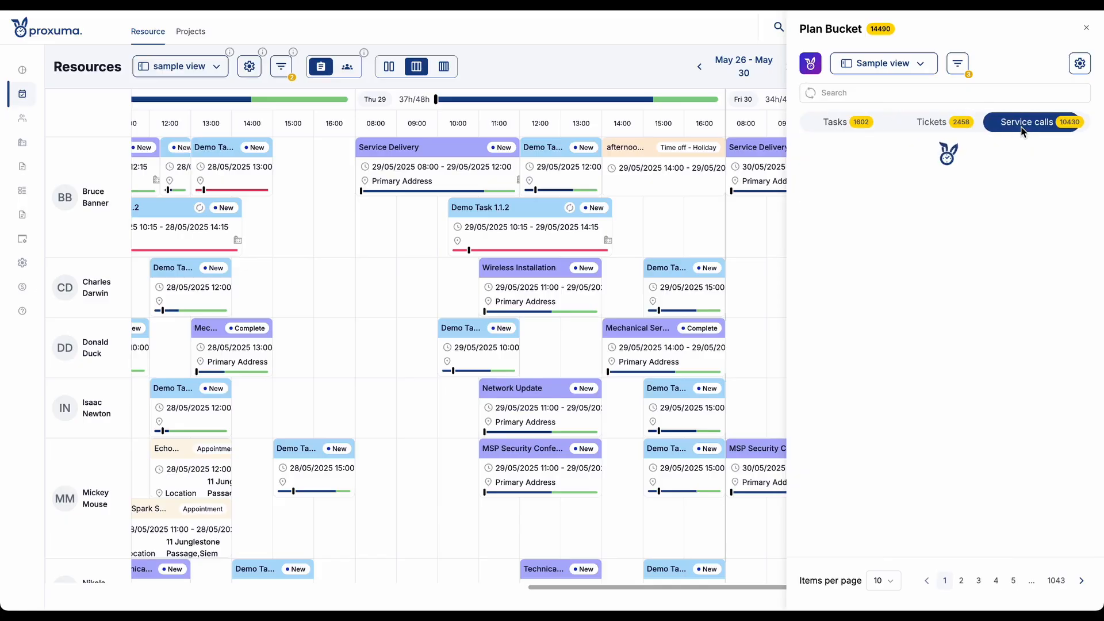
pyautogui.click(936, 123)
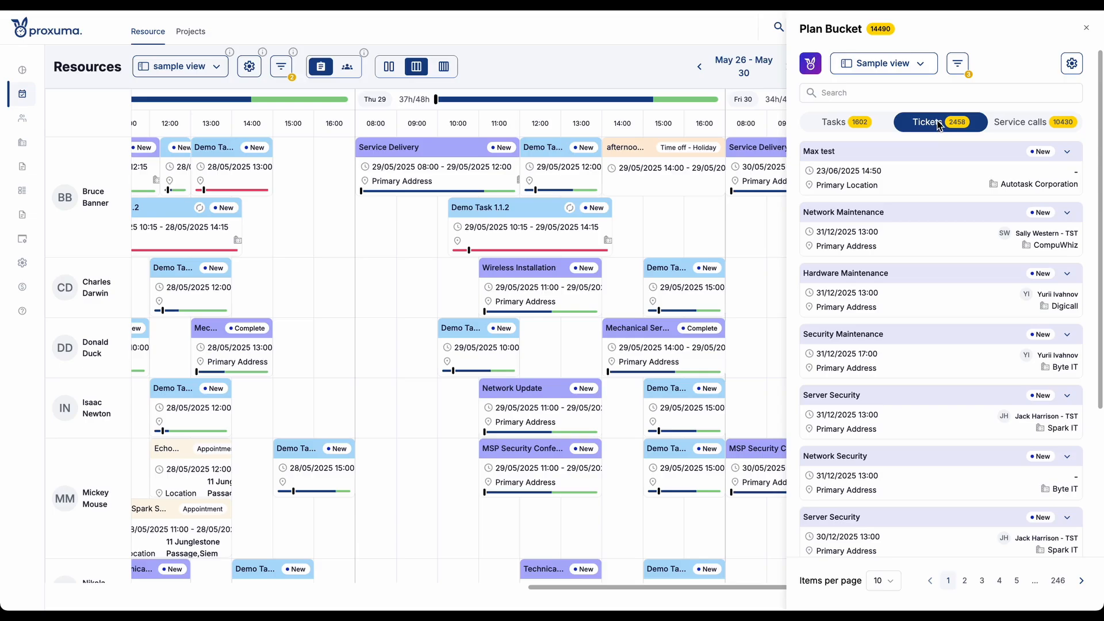
# - Review the Plan Bucket's filters and its displayed field selection, closing both without changes
pyautogui.click(958, 64)
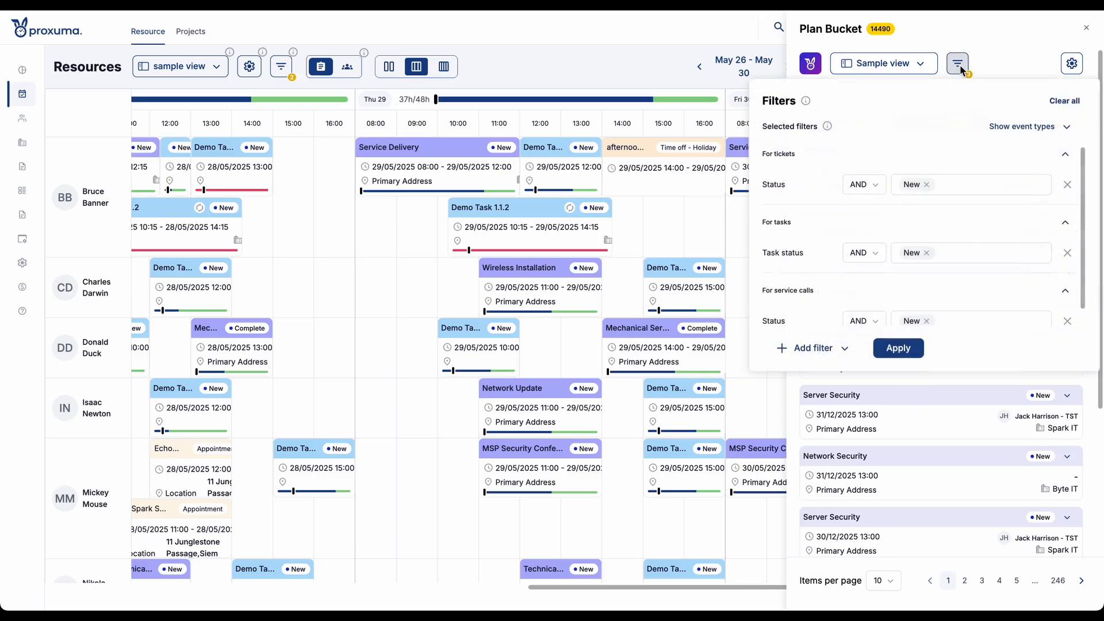
pyautogui.click(1006, 50)
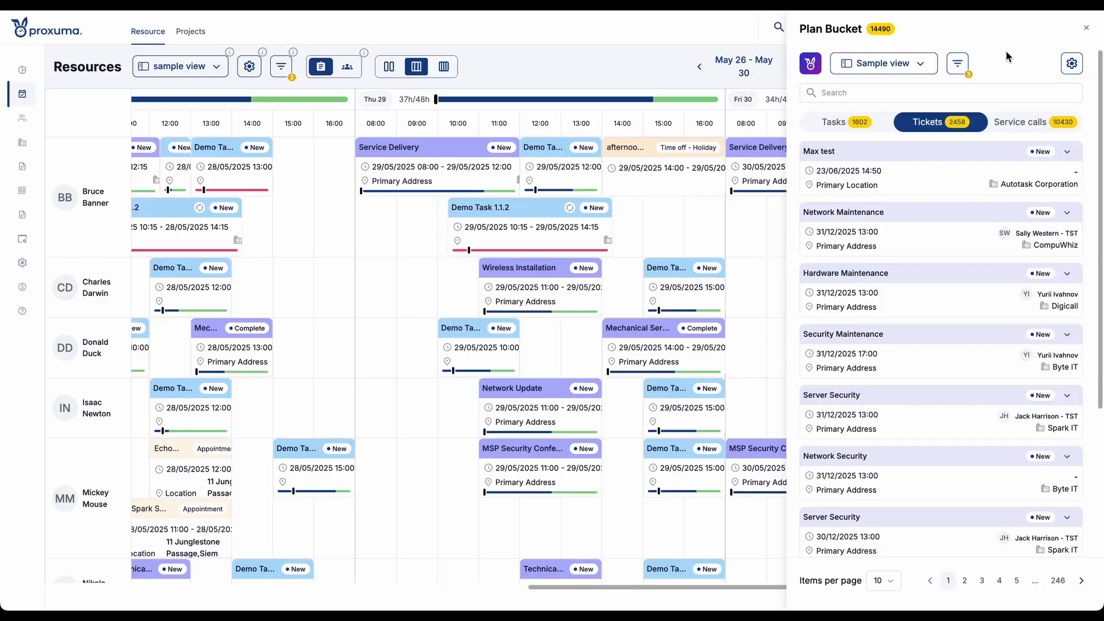
pyautogui.click(1071, 65)
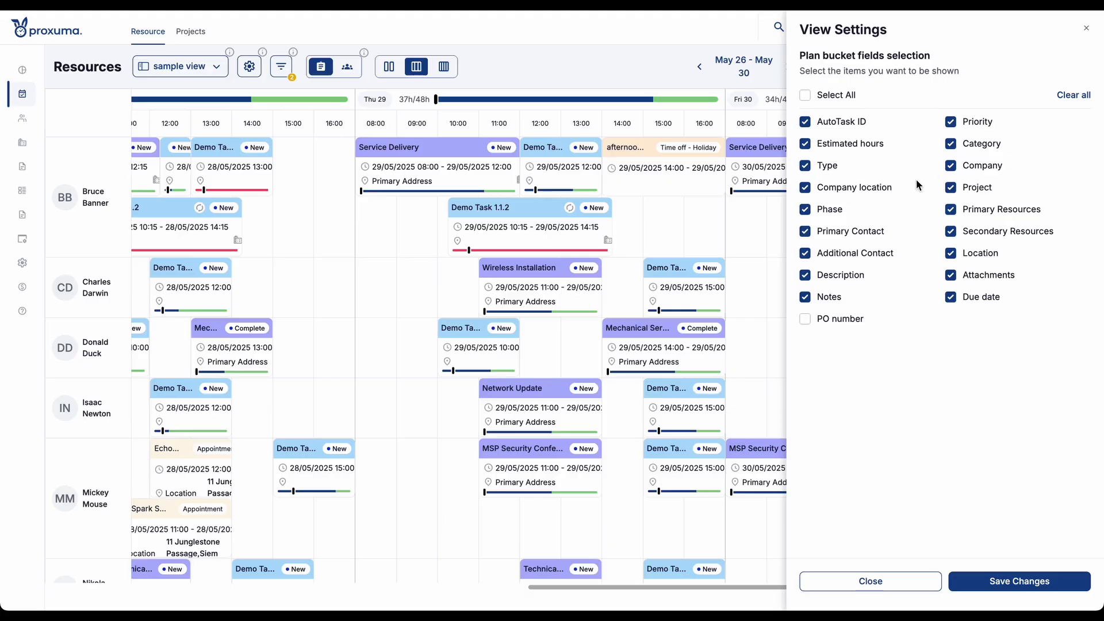
pyautogui.click(1087, 29)
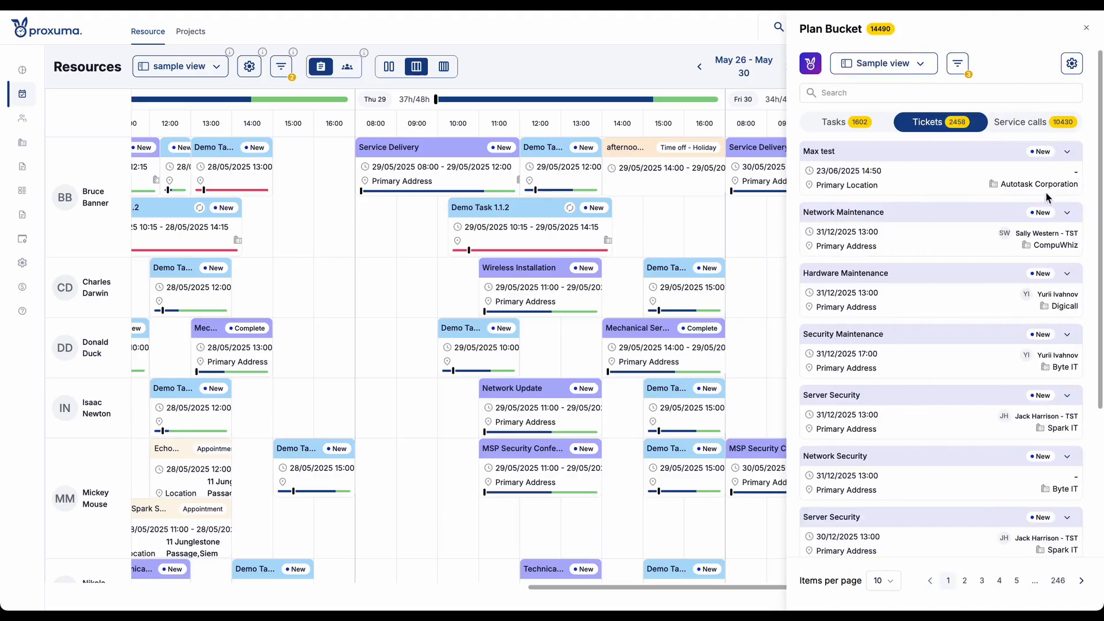
# - Expand the Max test ticket in the Plan Bucket, review its details, attachments and notes, and collapse it
pyautogui.click(1067, 153)
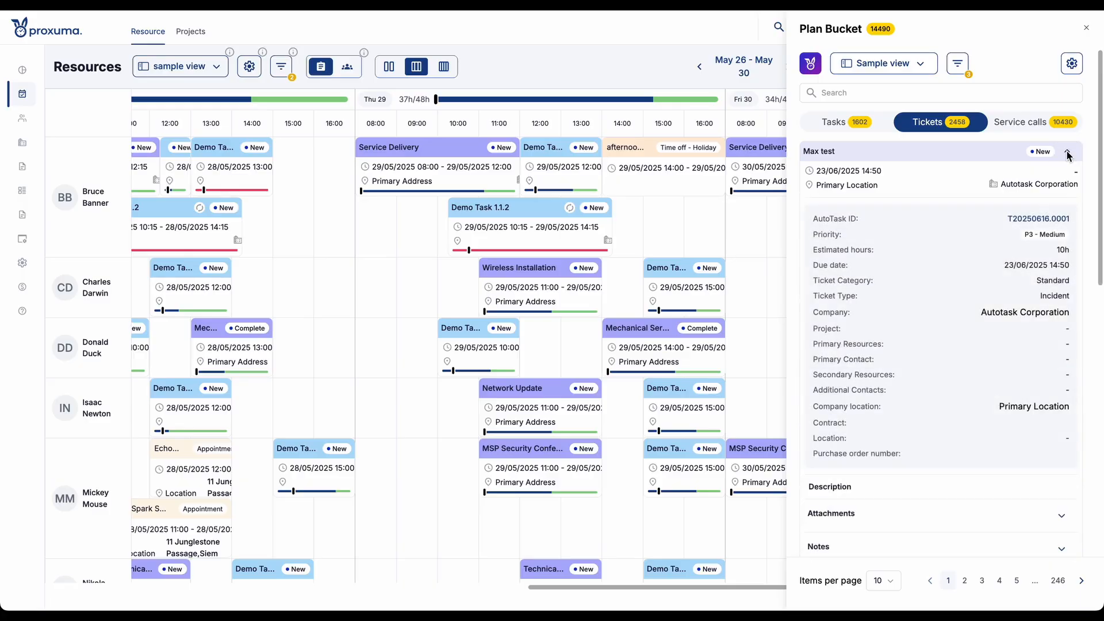
pyautogui.click(1067, 153)
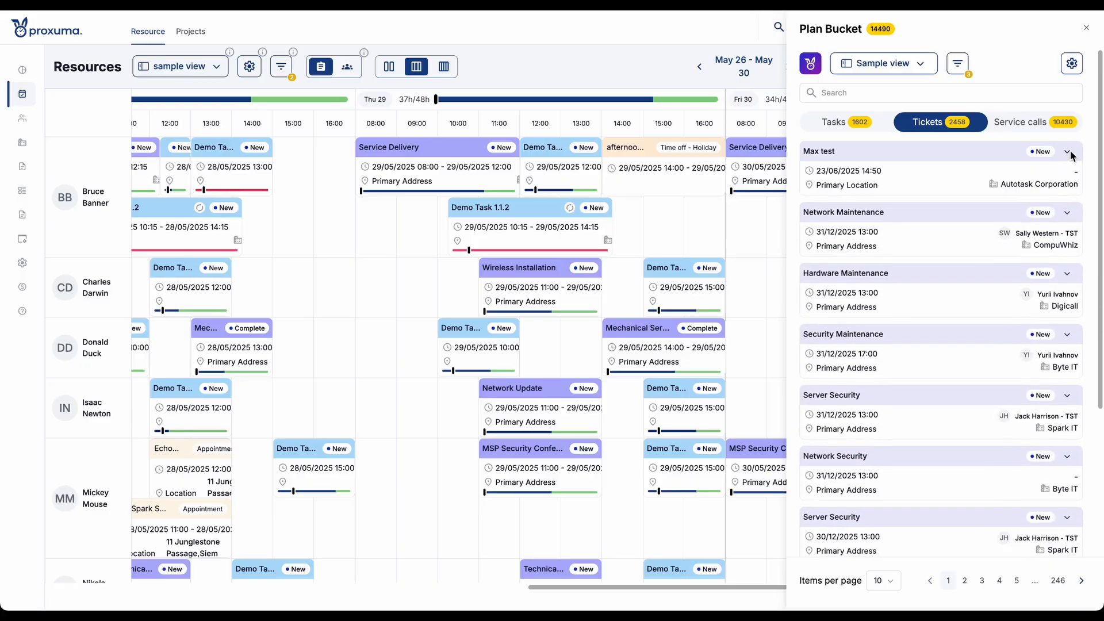
pyautogui.click(1068, 153)
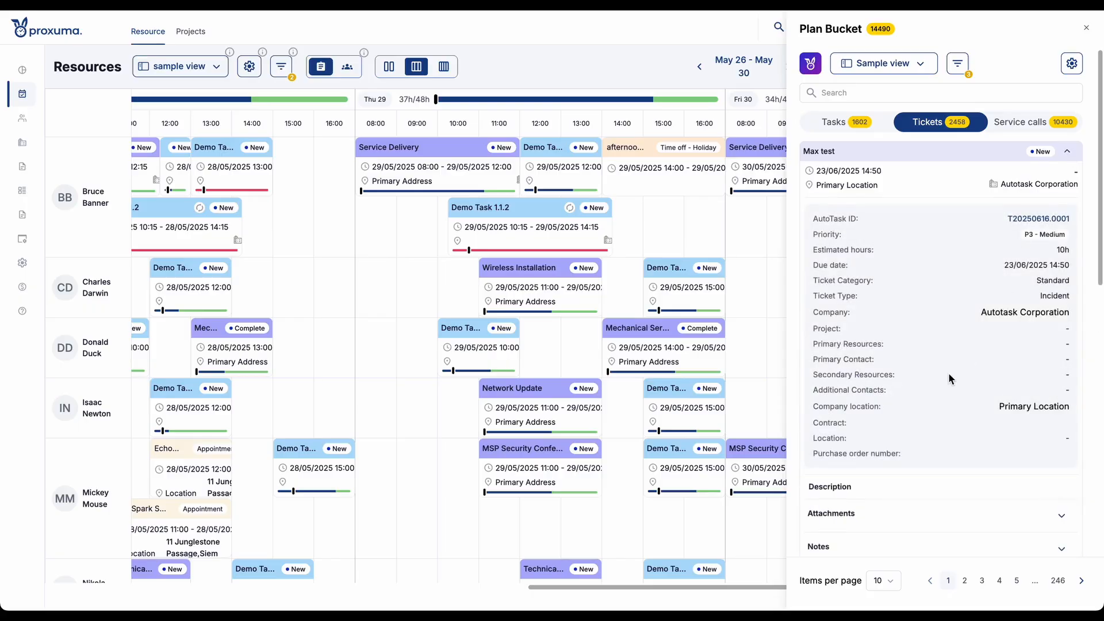
pyautogui.scroll(-2, 995, 411)
pyautogui.click(1062, 417)
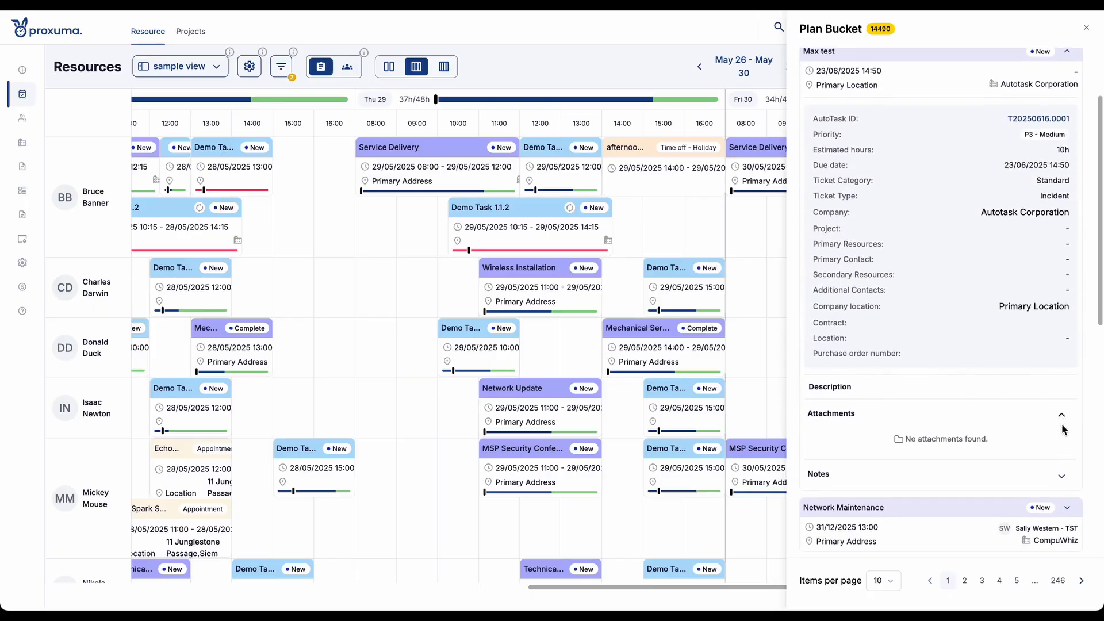
pyautogui.click(1063, 476)
pyautogui.scroll(-2, 1038, 446)
pyautogui.scroll(5, 1038, 446)
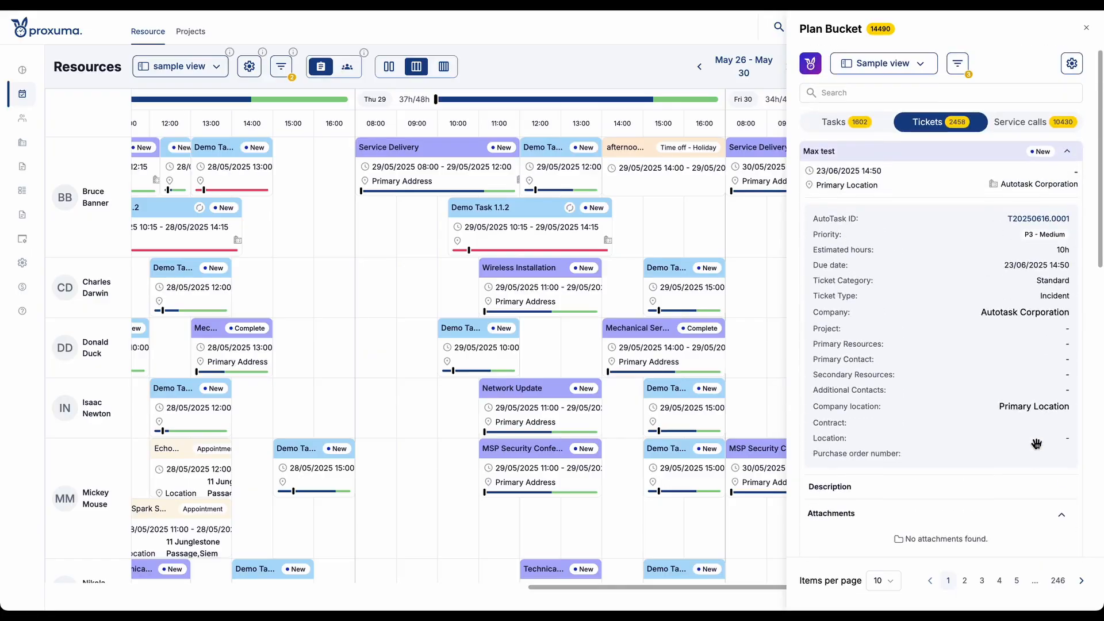
pyautogui.click(1067, 152)
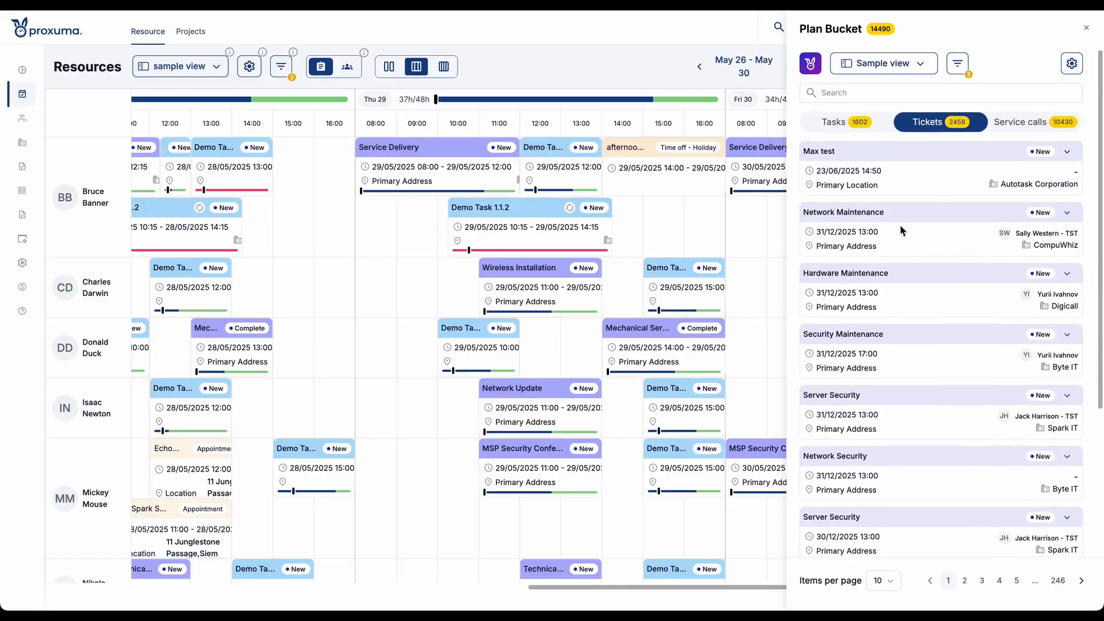
# - Add a Queue filter for tickets to the Plan Bucket's filters
pyautogui.click(957, 66)
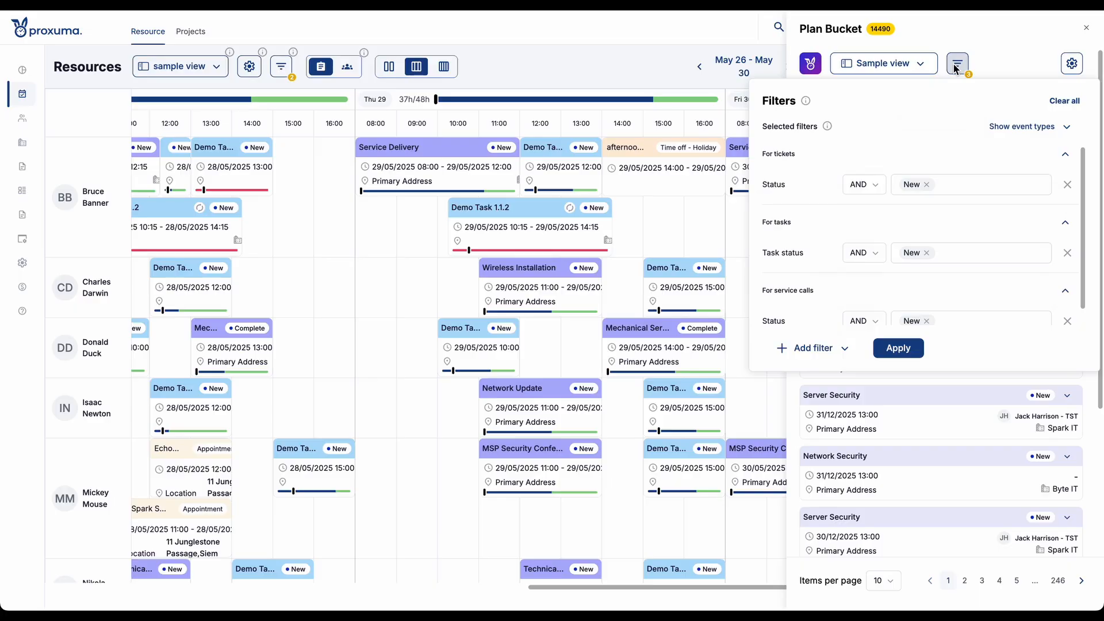
pyautogui.scroll(-1, 805, 196)
pyautogui.scroll(1, 805, 195)
pyautogui.click(830, 352)
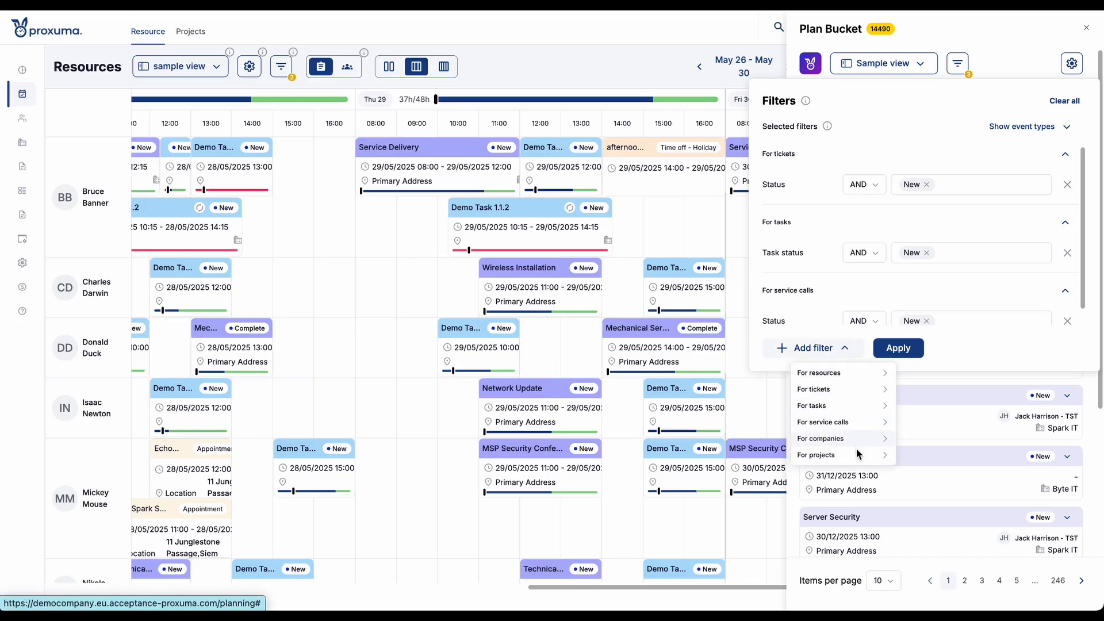
pyautogui.click(862, 391)
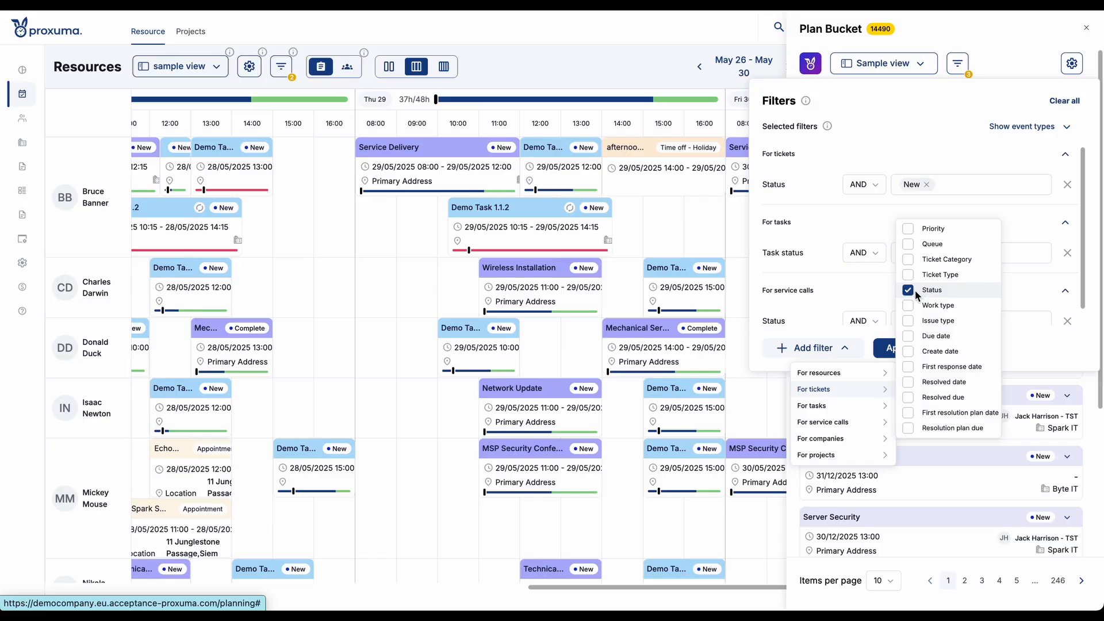
pyautogui.click(908, 244)
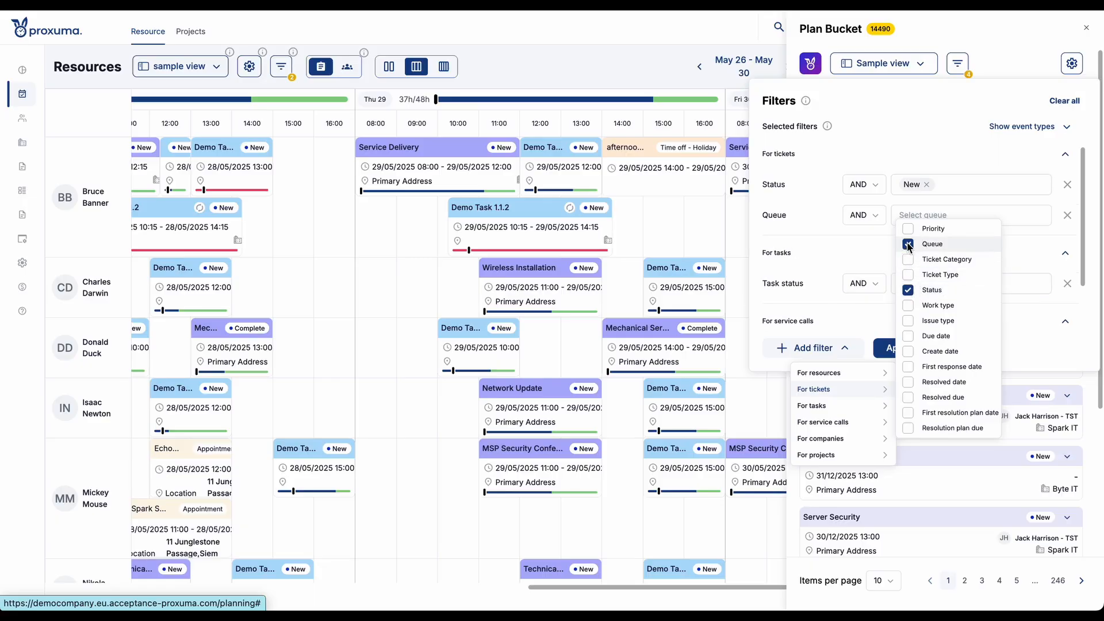
pyautogui.click(827, 237)
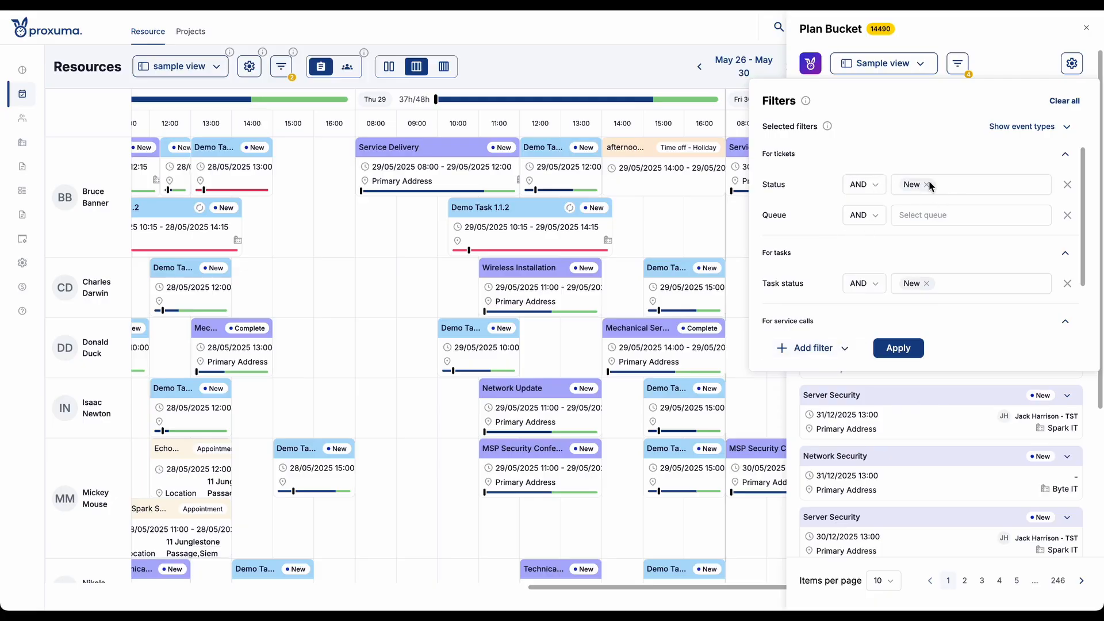
# - Set the Queue filter to all queues except Level I Support, Administration and Backup / BDR
pyautogui.click(920, 217)
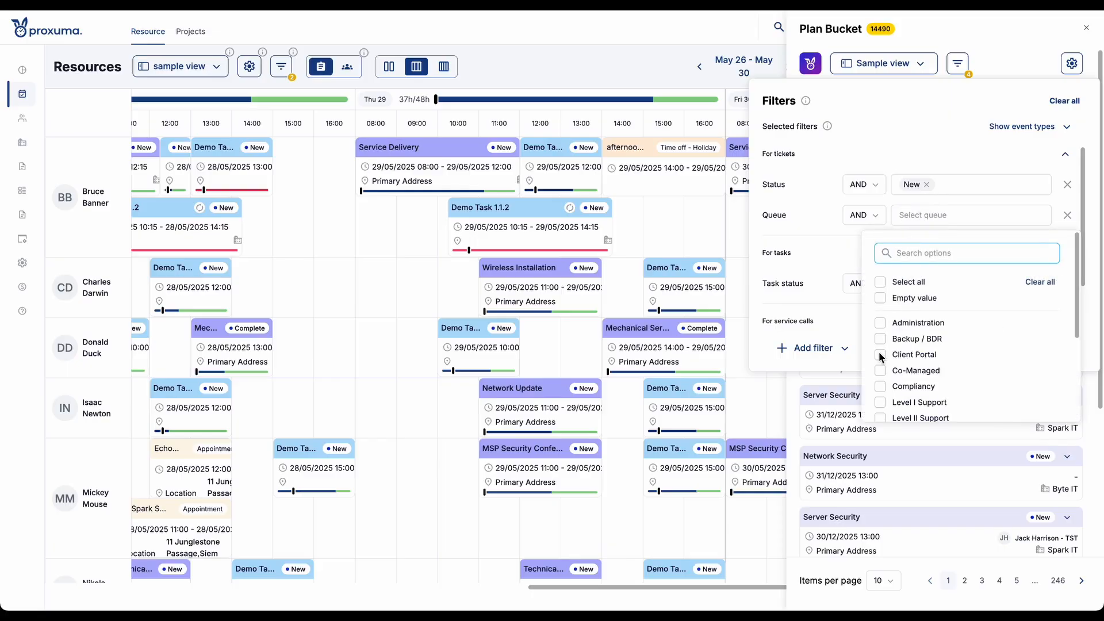
pyautogui.click(889, 285)
pyautogui.scroll(-1, 889, 366)
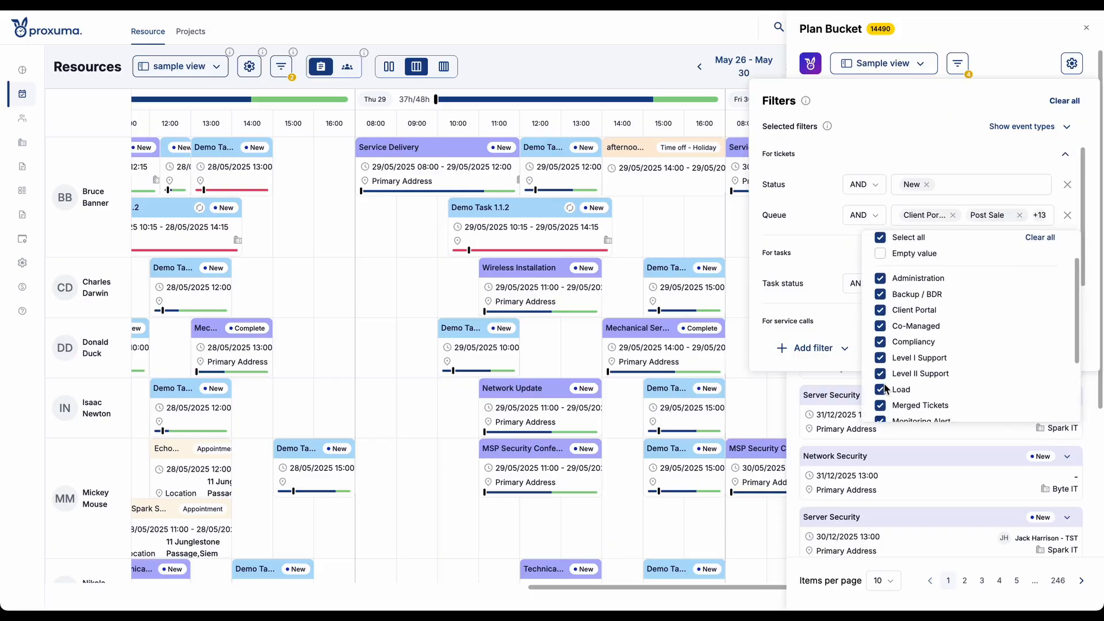
pyautogui.click(881, 357)
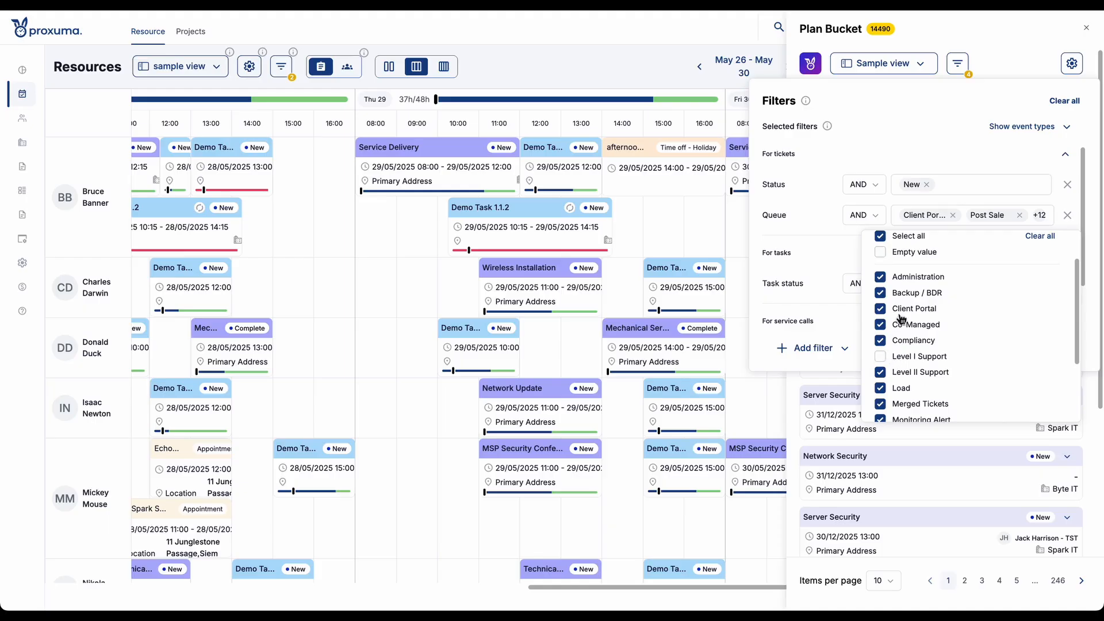
pyautogui.click(880, 278)
pyautogui.click(880, 294)
pyautogui.scroll(-2, 882, 301)
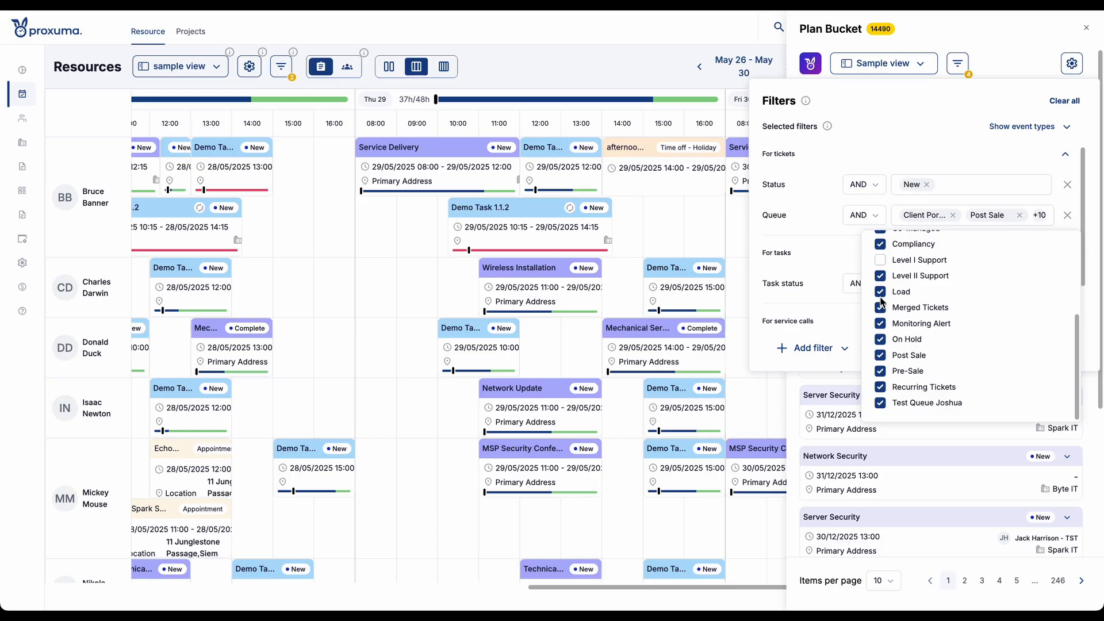
pyautogui.scroll(3, 882, 301)
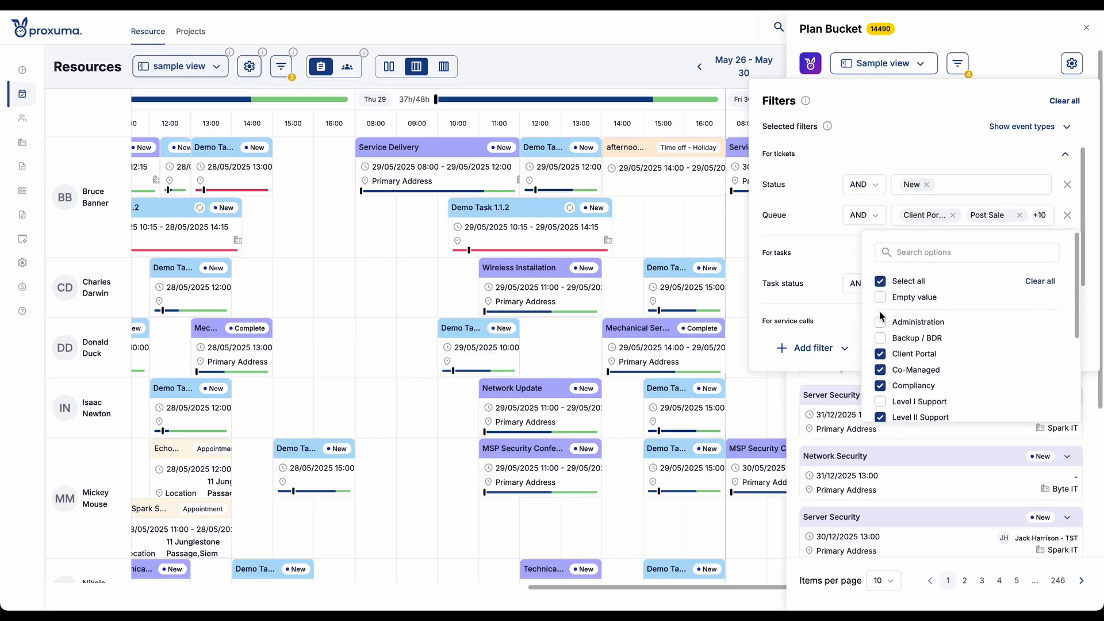
pyautogui.click(827, 232)
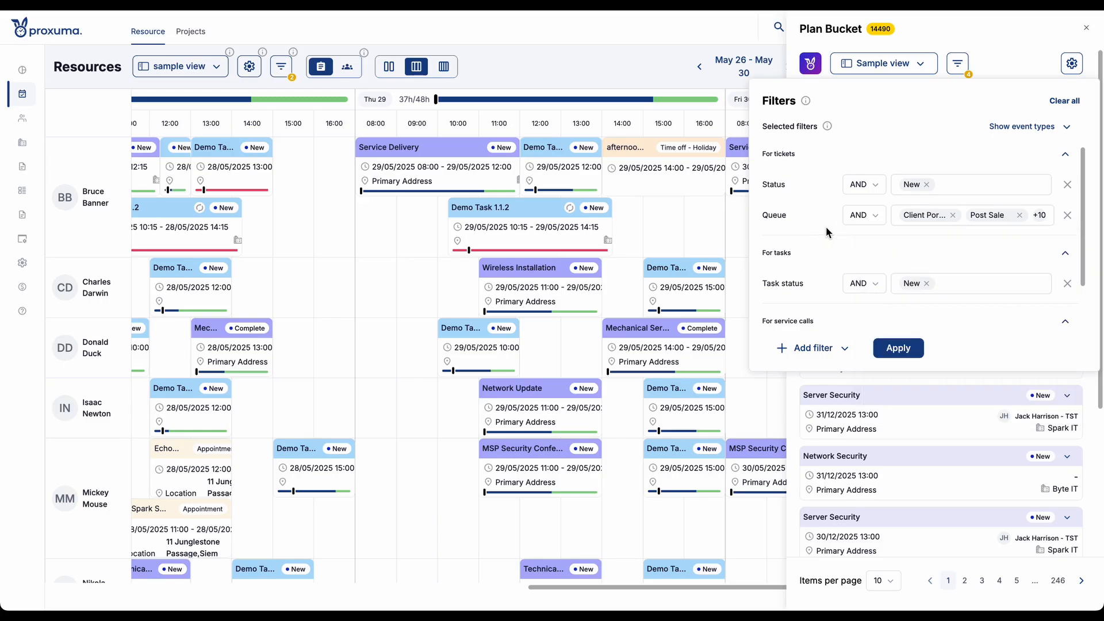
# - Keep AND as the Queue filter's operator, apply the Plan Bucket filters and close the filter settings
pyautogui.click(865, 192)
pyautogui.click(862, 213)
pyautogui.click(862, 216)
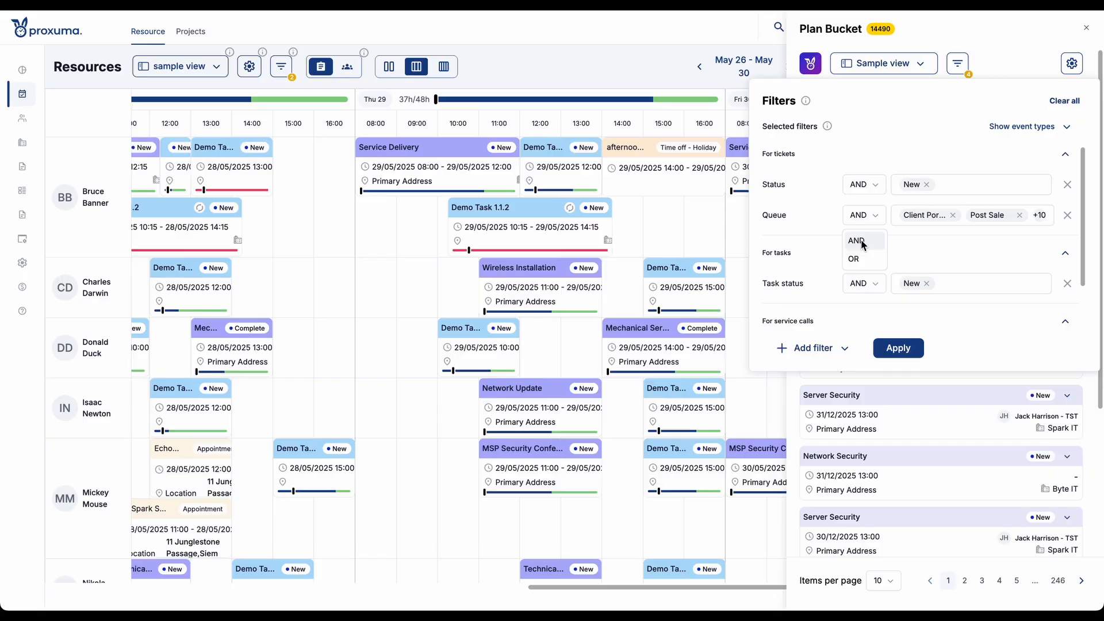
pyautogui.click(863, 242)
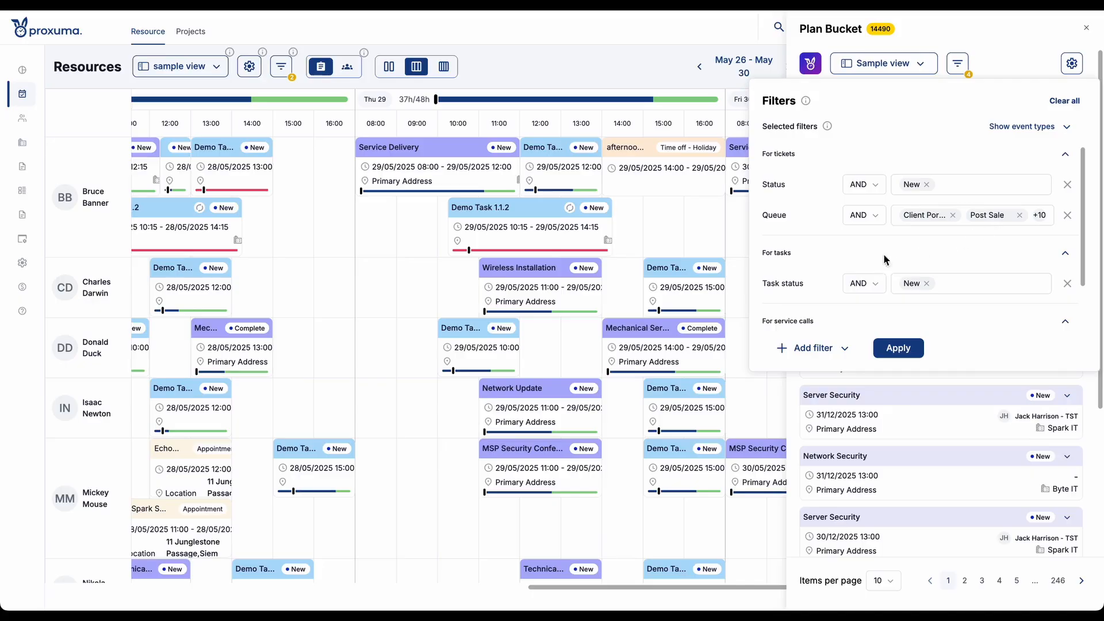
pyautogui.scroll(-1, 897, 242)
pyautogui.scroll(1, 897, 241)
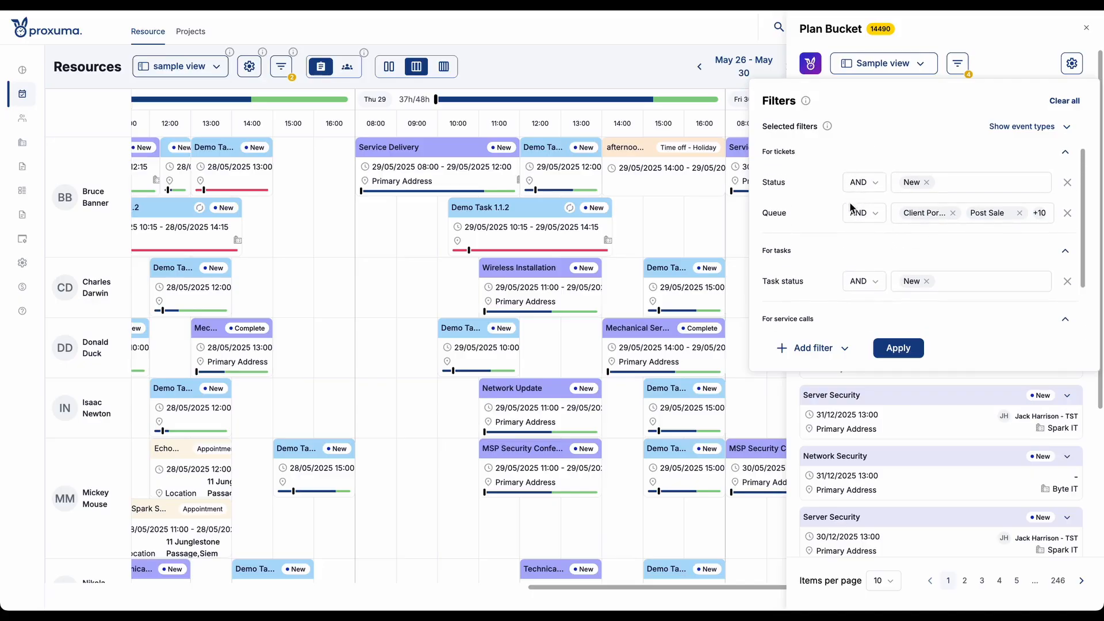
pyautogui.scroll(-1, 828, 240)
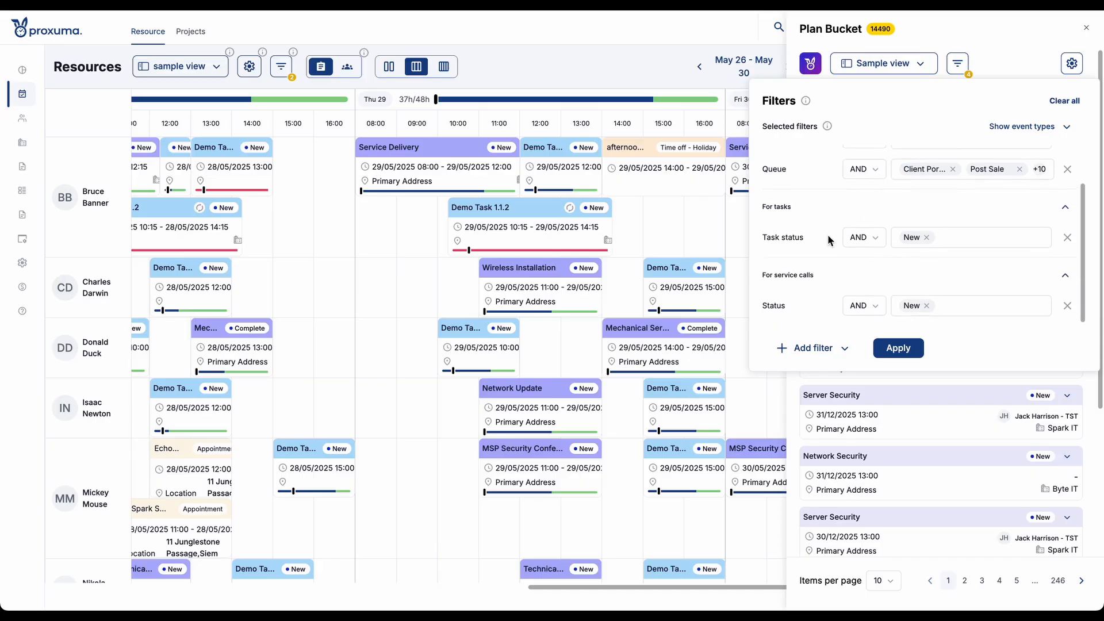
pyautogui.click(905, 349)
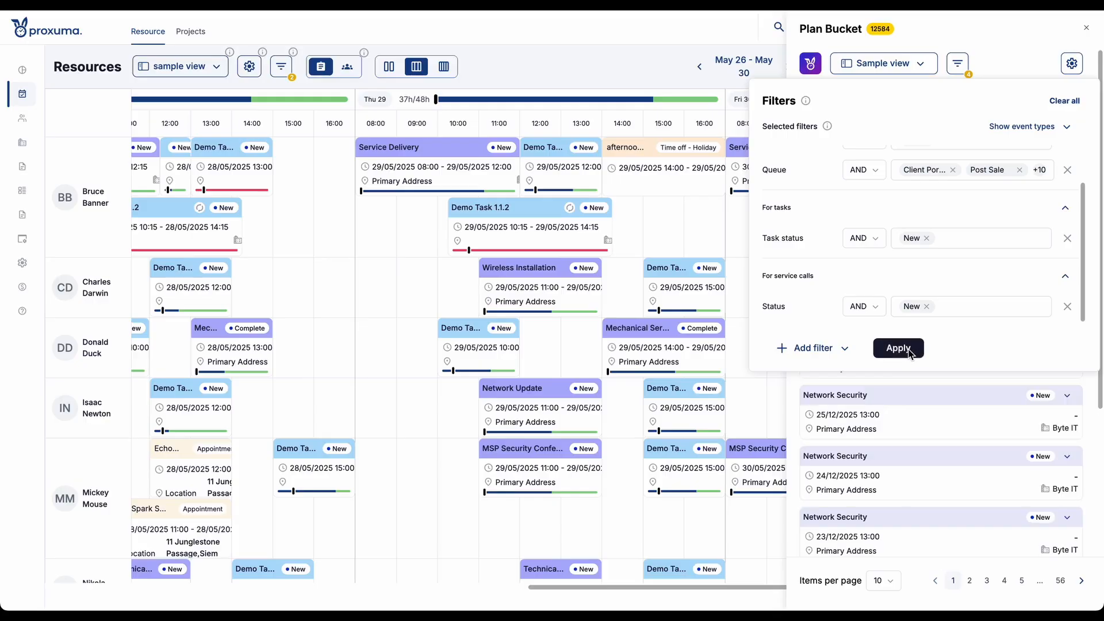
pyautogui.click(998, 67)
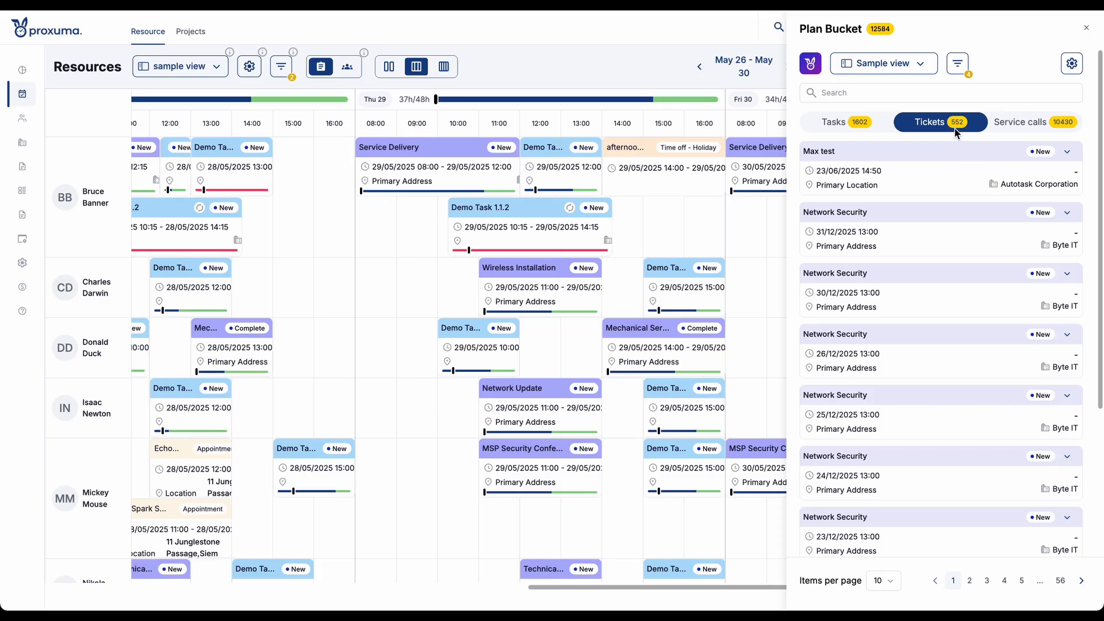
# - Update the Plan Bucket's current Sample view with the applied filters
pyautogui.click(958, 64)
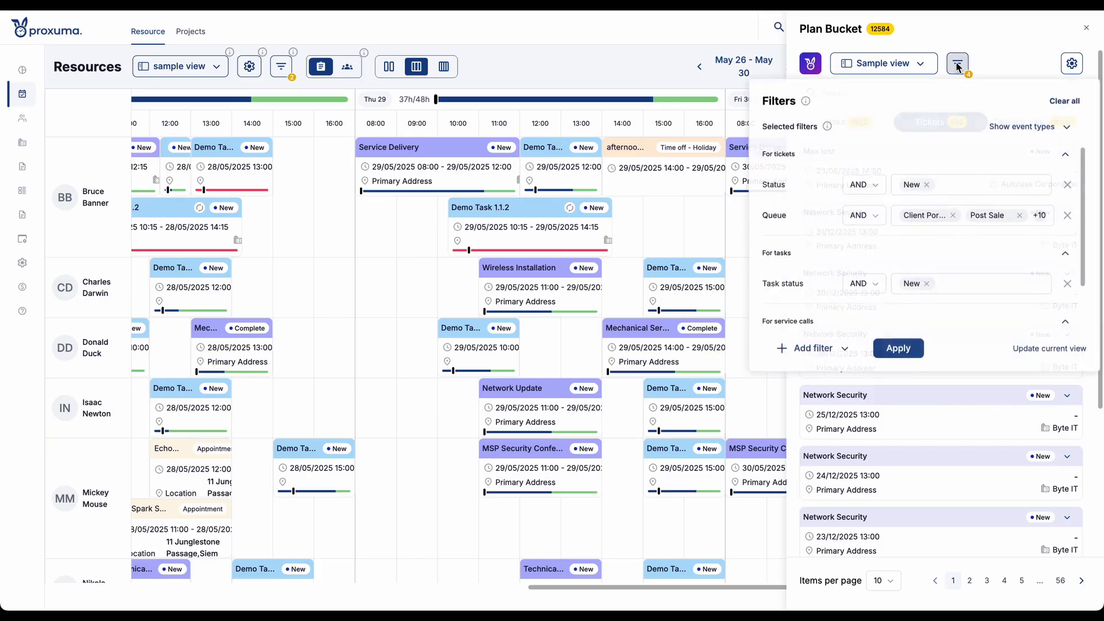
pyautogui.click(1037, 347)
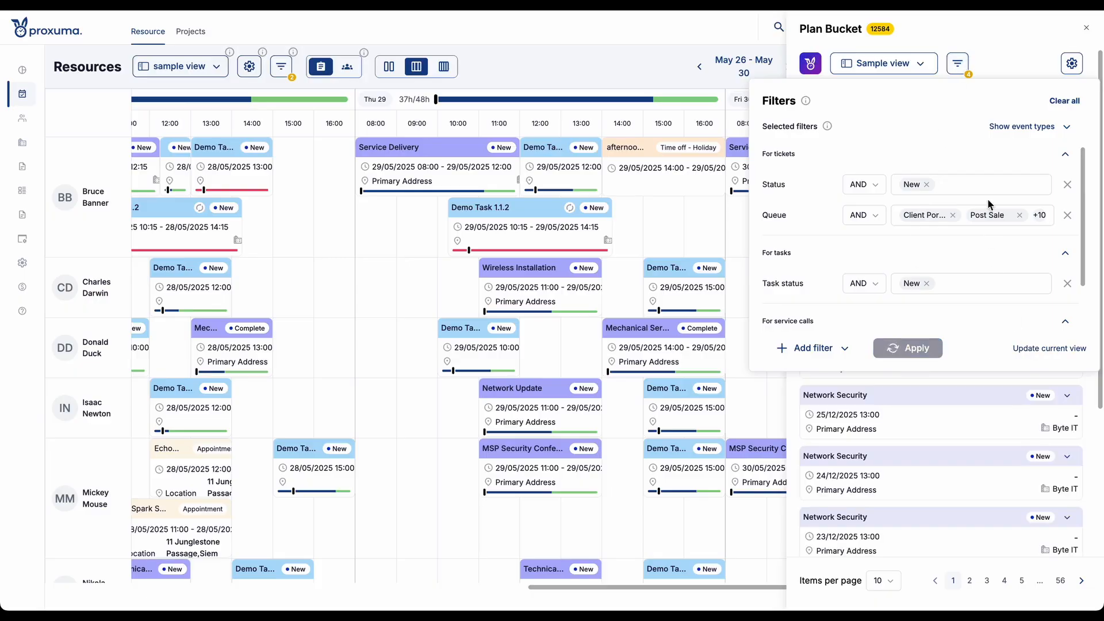
pyautogui.click(909, 62)
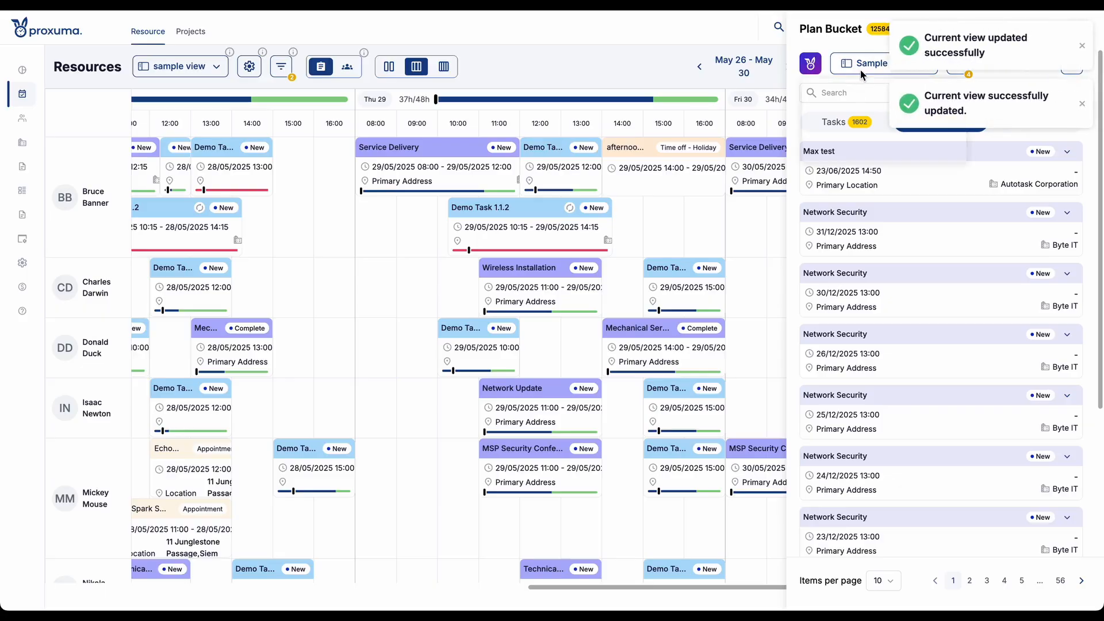
# - Look at the Resources calendar's saved views and reopen the Plan Bucket
pyautogui.click(857, 66)
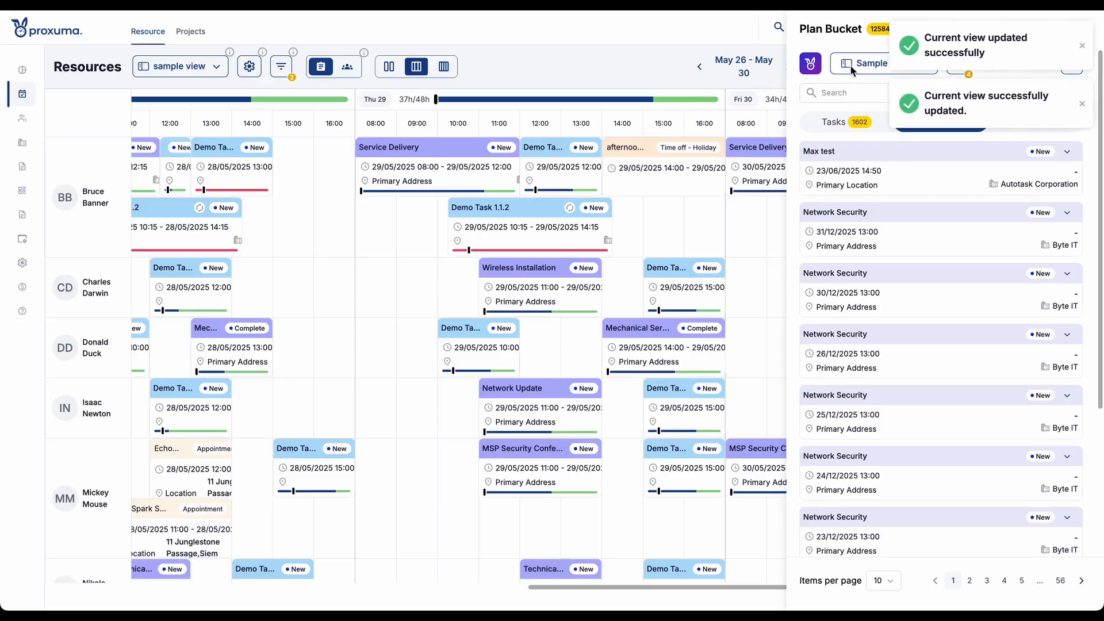
pyautogui.click(202, 77)
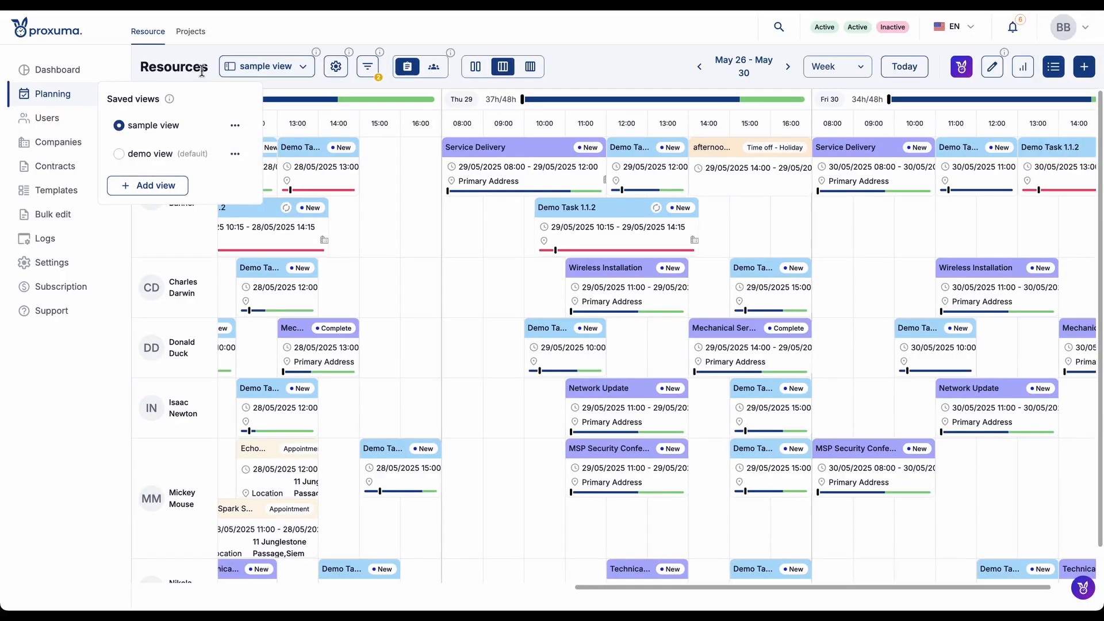
pyautogui.click(244, 68)
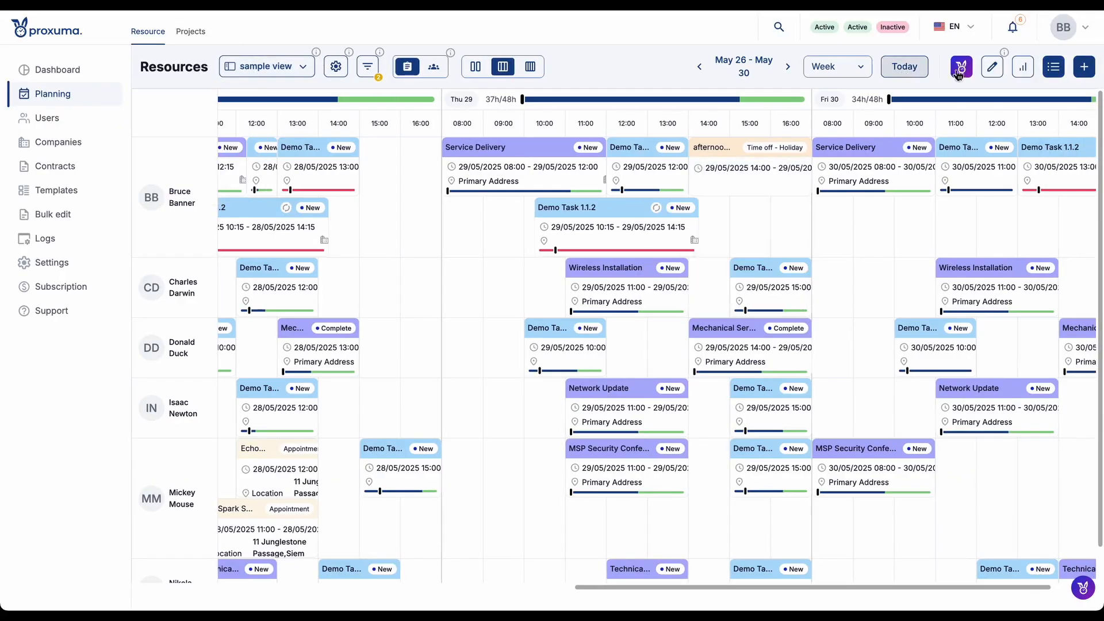
pyautogui.click(1052, 68)
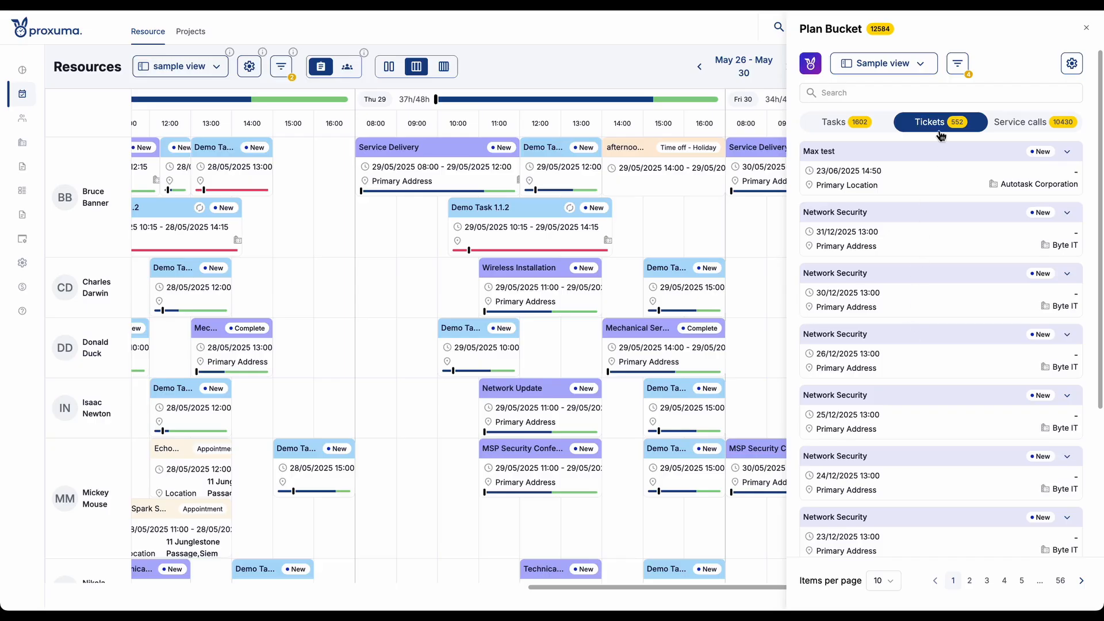
# - Show the Plan Bucket's tasks and add a Task category filter for tasks
pyautogui.click(880, 122)
pyautogui.click(959, 65)
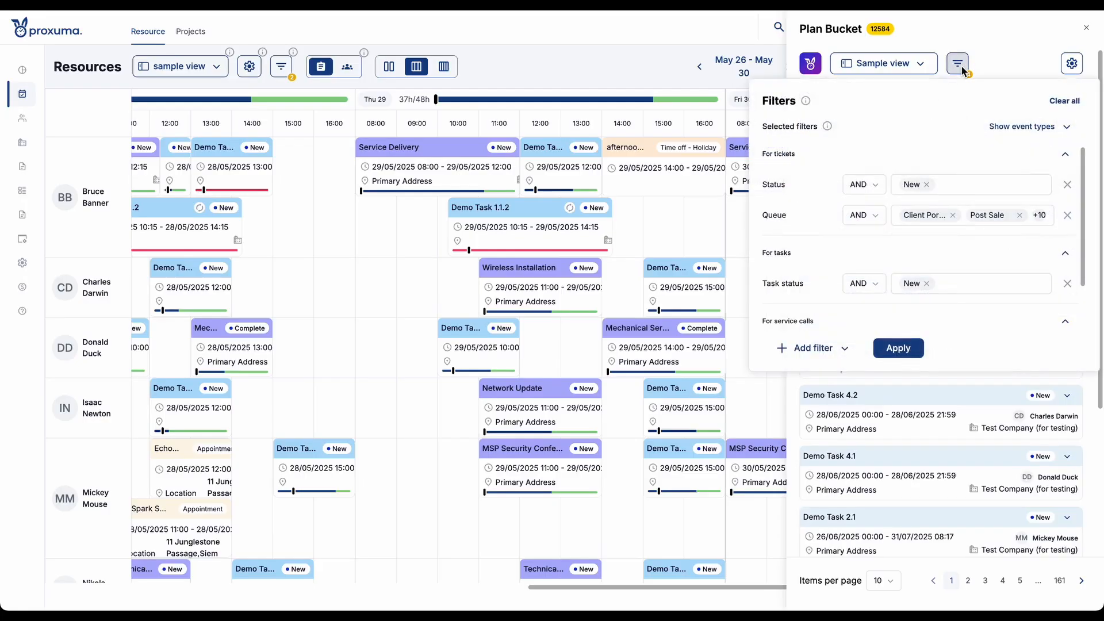
pyautogui.scroll(-2, 891, 248)
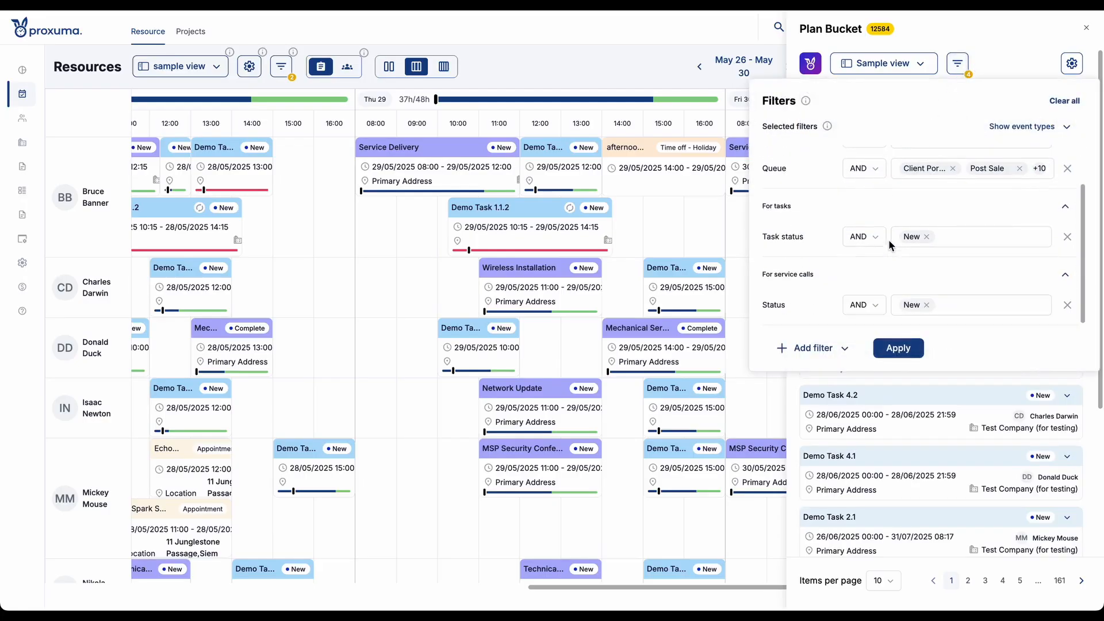
pyautogui.click(820, 346)
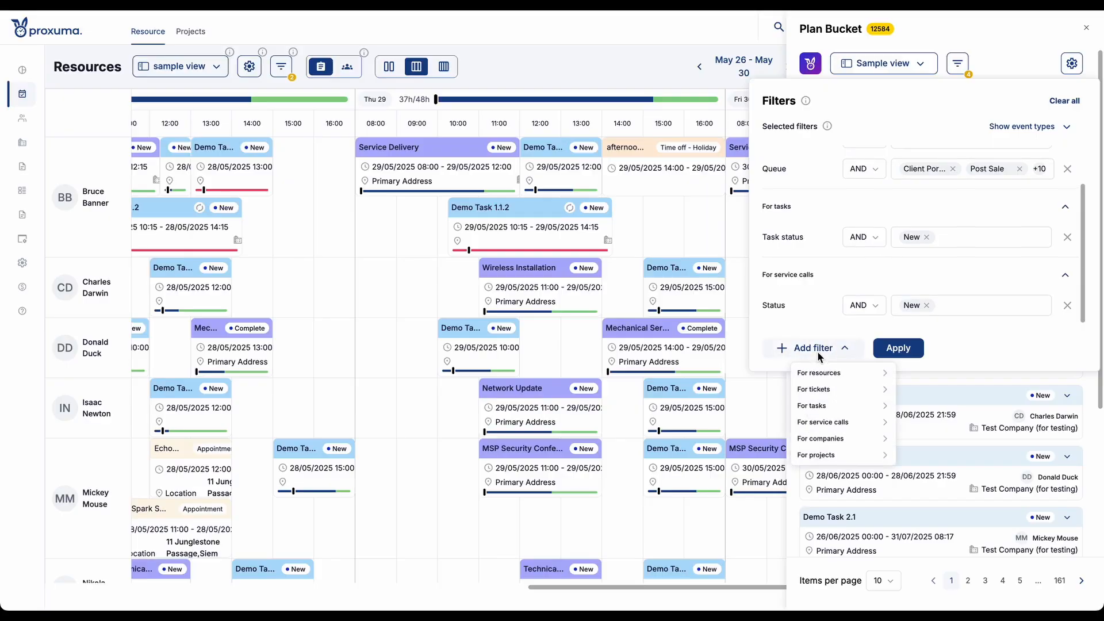
pyautogui.click(827, 407)
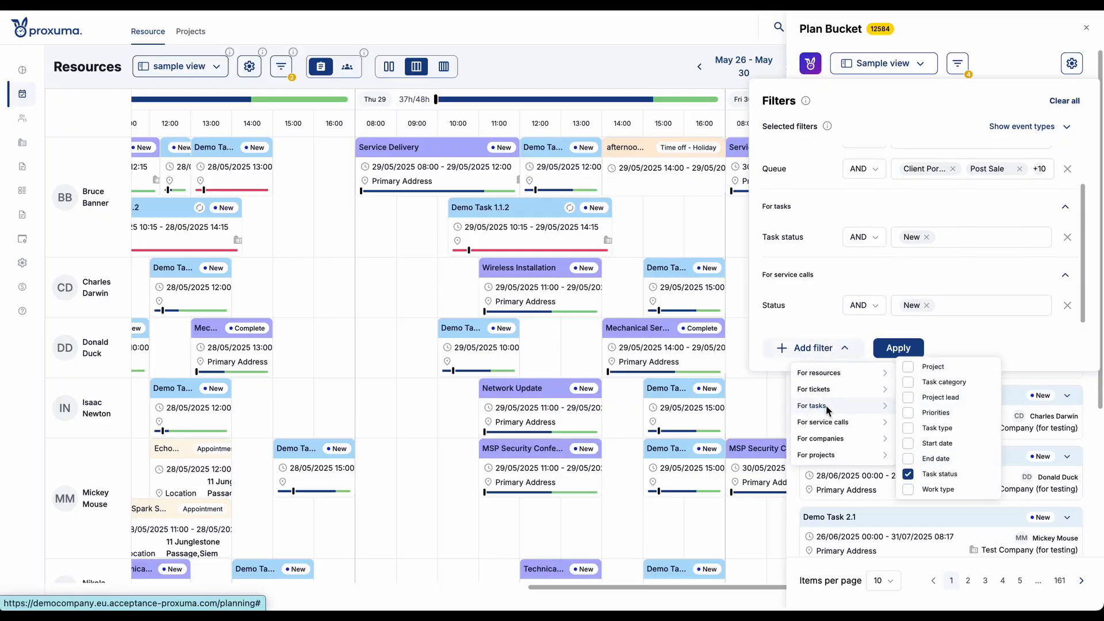
pyautogui.click(951, 383)
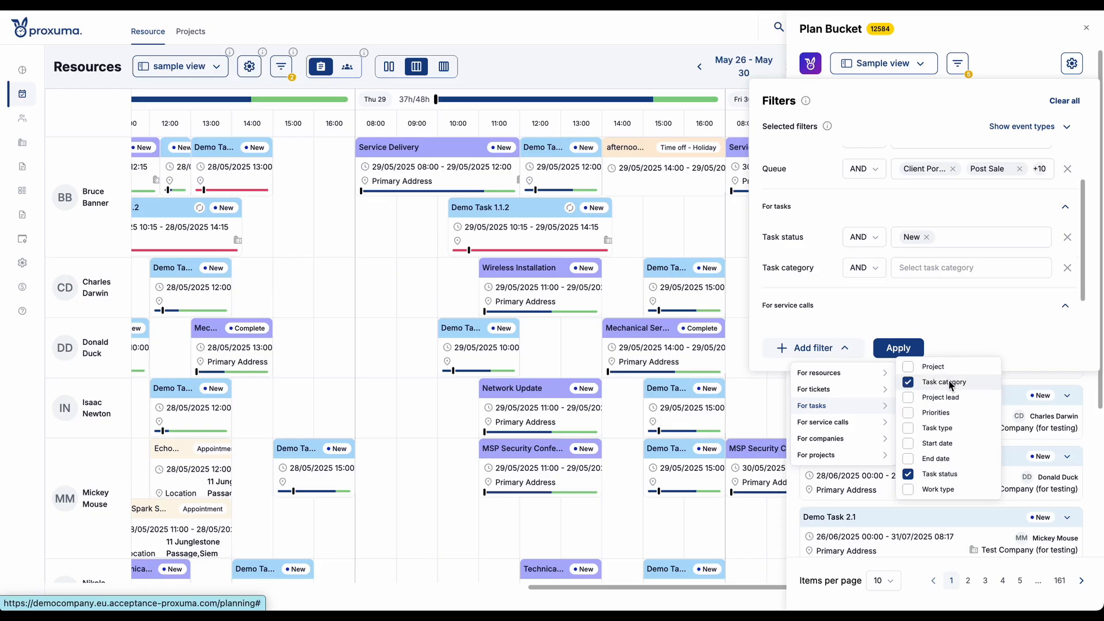
pyautogui.click(945, 413)
pyautogui.click(969, 329)
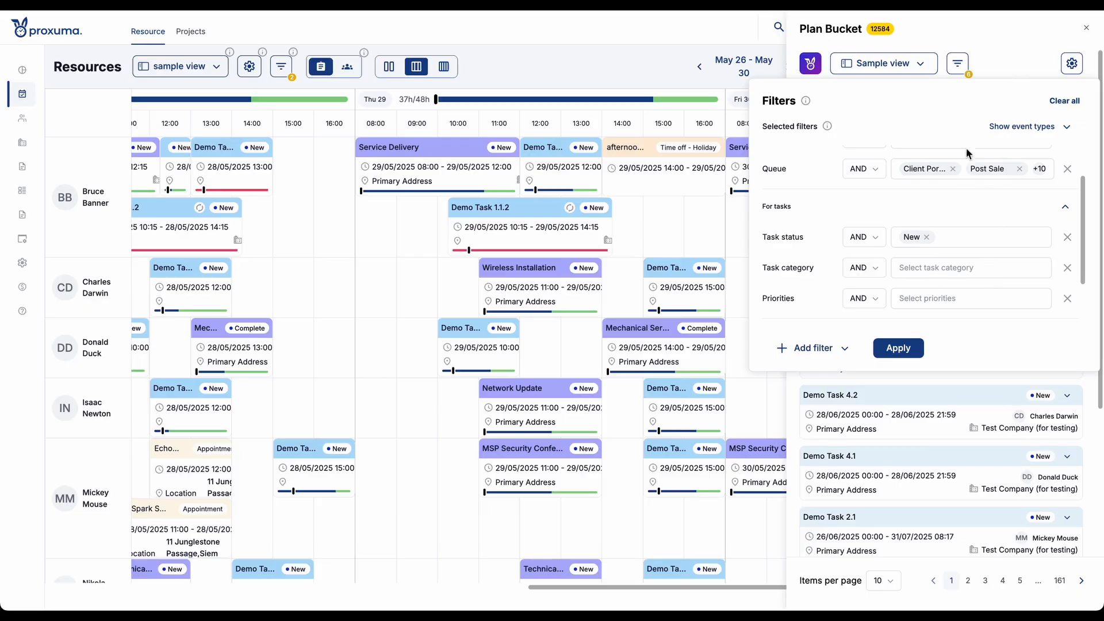
pyautogui.click(999, 50)
# - Reopen the Plan Bucket filters, keep all event types including Tickets selected, and apply the filters
pyautogui.click(958, 66)
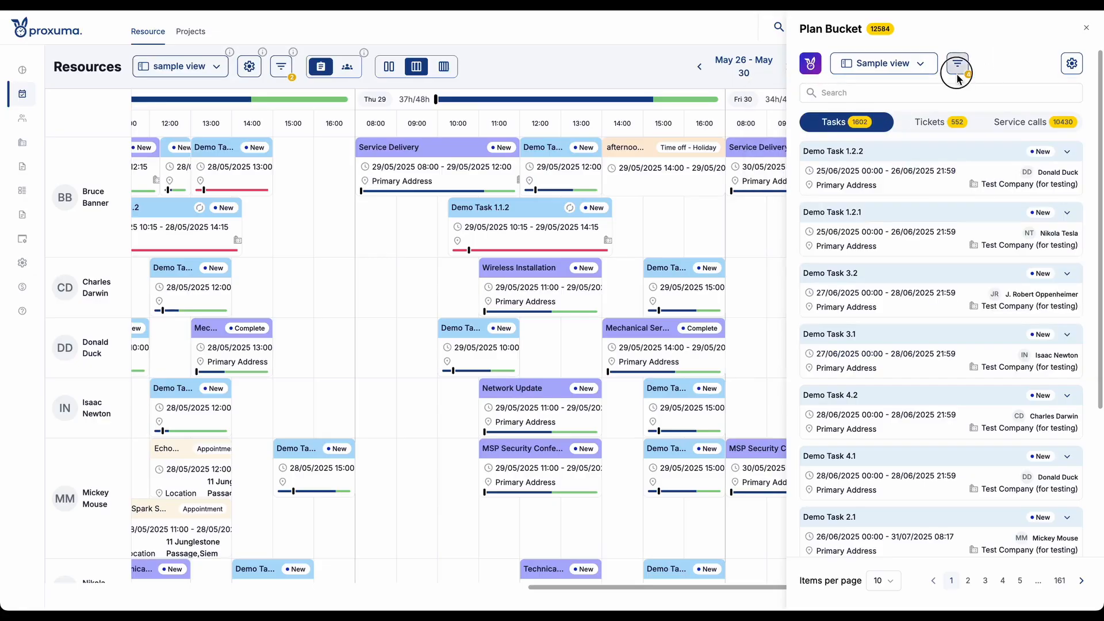
pyautogui.scroll(2, 920, 280)
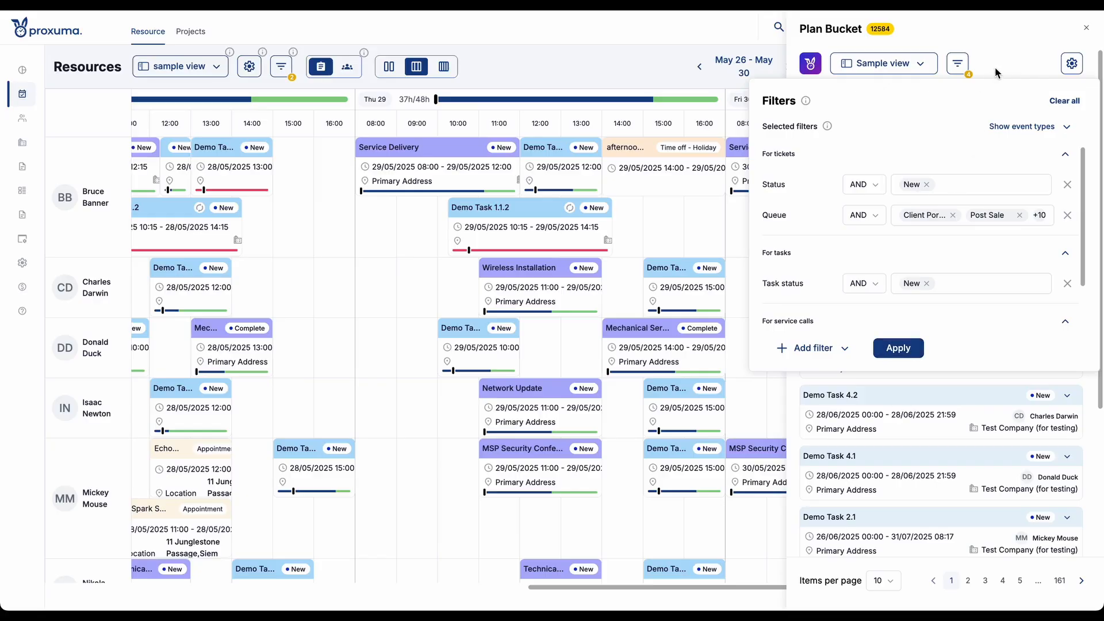
pyautogui.click(1067, 128)
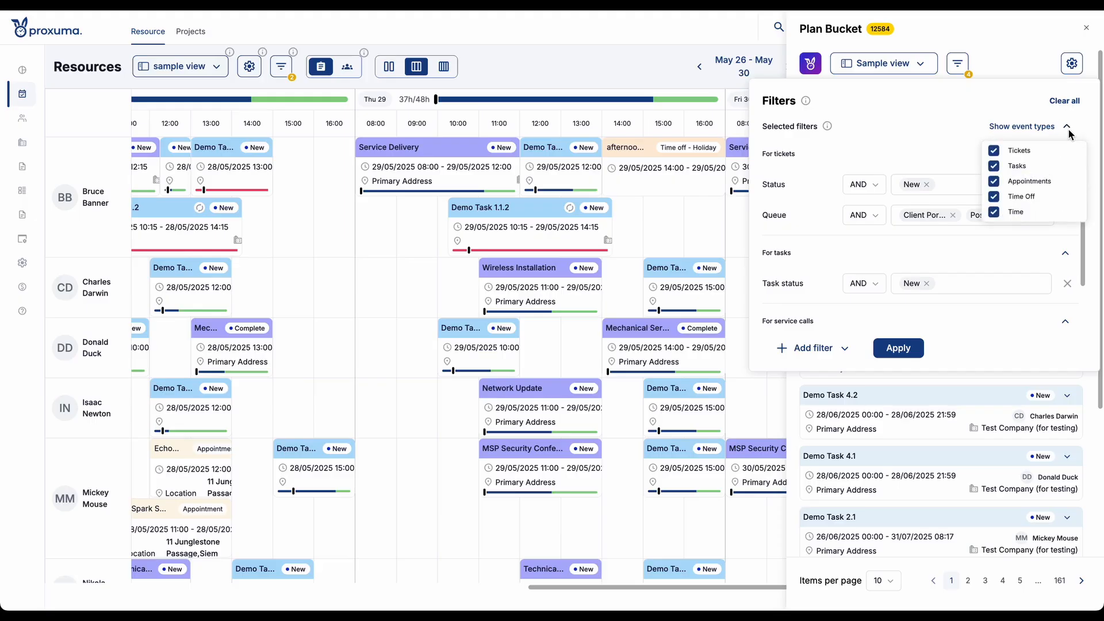
pyautogui.click(995, 152)
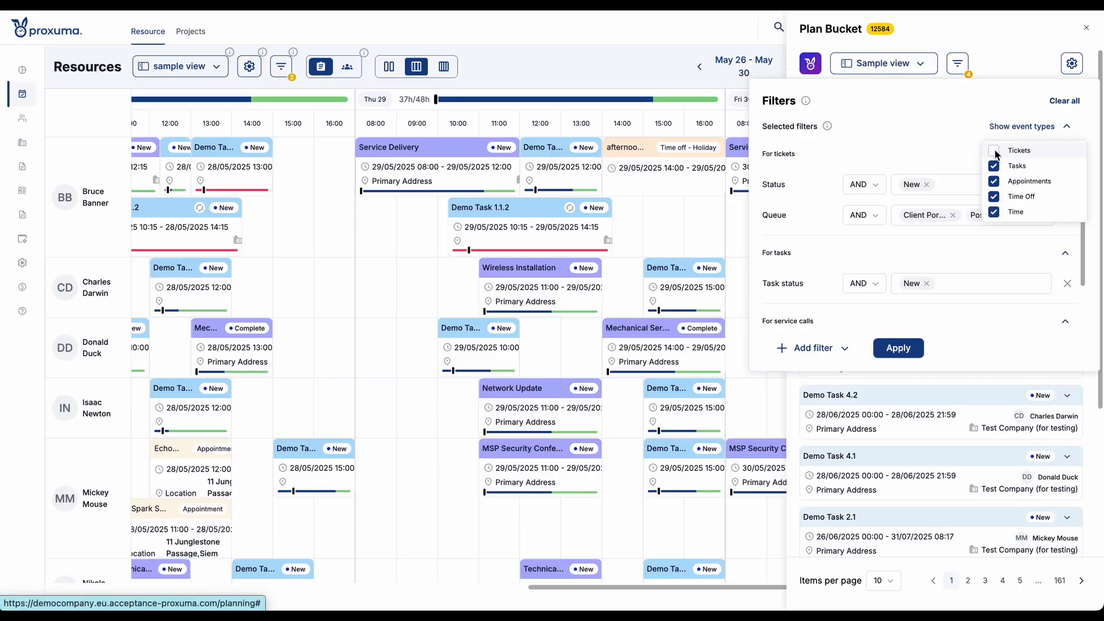
pyautogui.click(1062, 123)
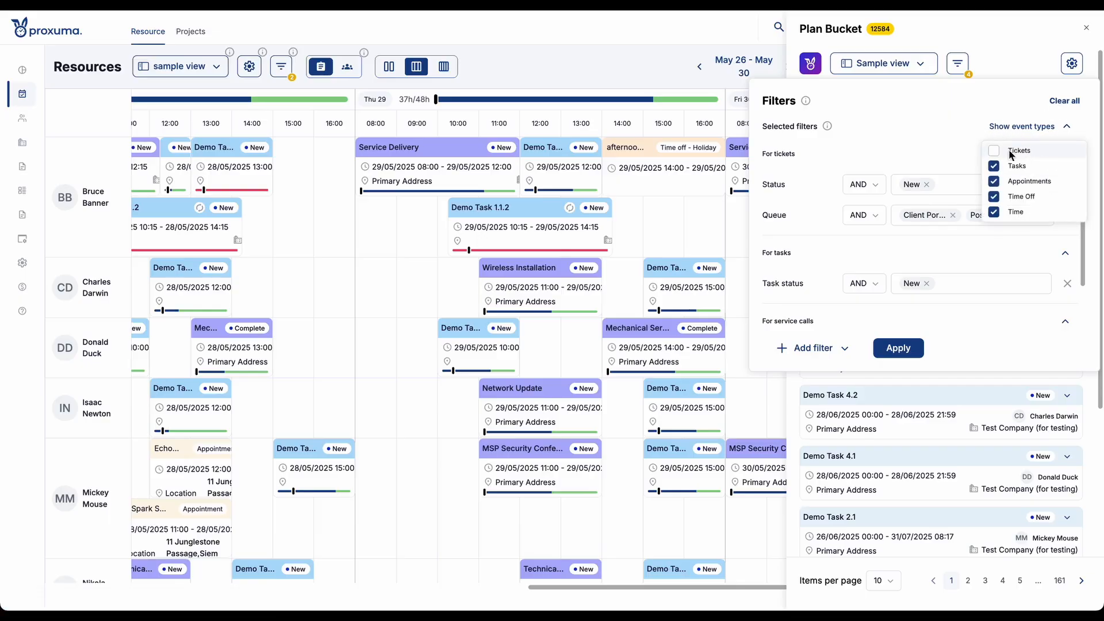
pyautogui.click(1010, 153)
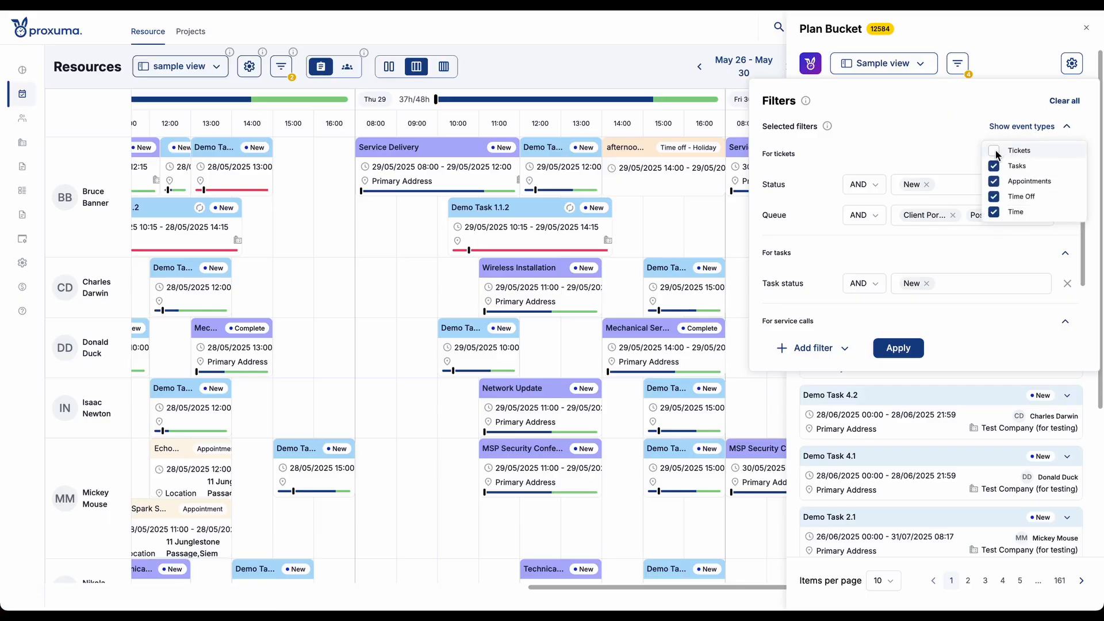
pyautogui.click(899, 348)
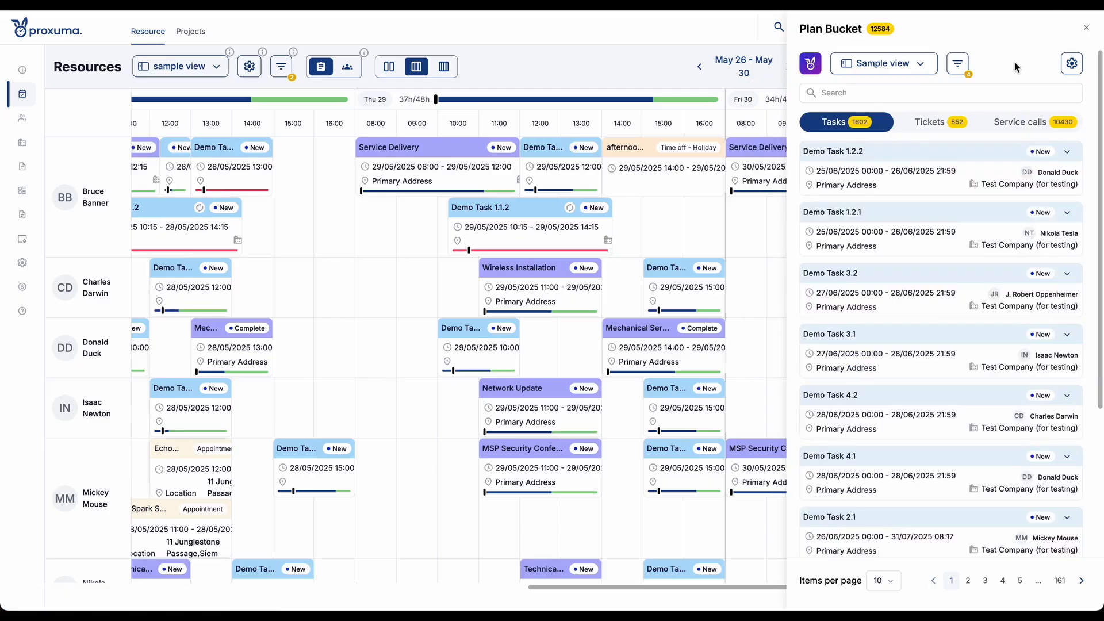
# - Examine the Plan Bucket's field selection in its view settings and the expanded details of Demo Task 1.2.2
pyautogui.click(1071, 64)
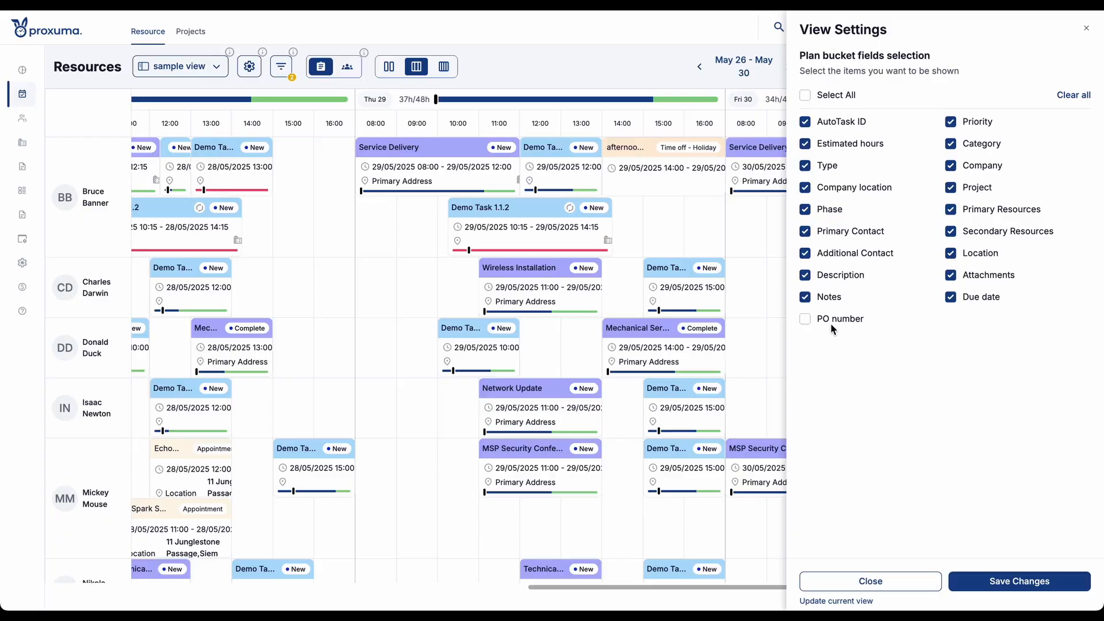
pyautogui.moveTo(814, 320)
pyautogui.mouseDown()
pyautogui.moveTo(874, 322)
pyautogui.moveTo(825, 326)
pyautogui.mouseUp()
pyautogui.click(870, 348)
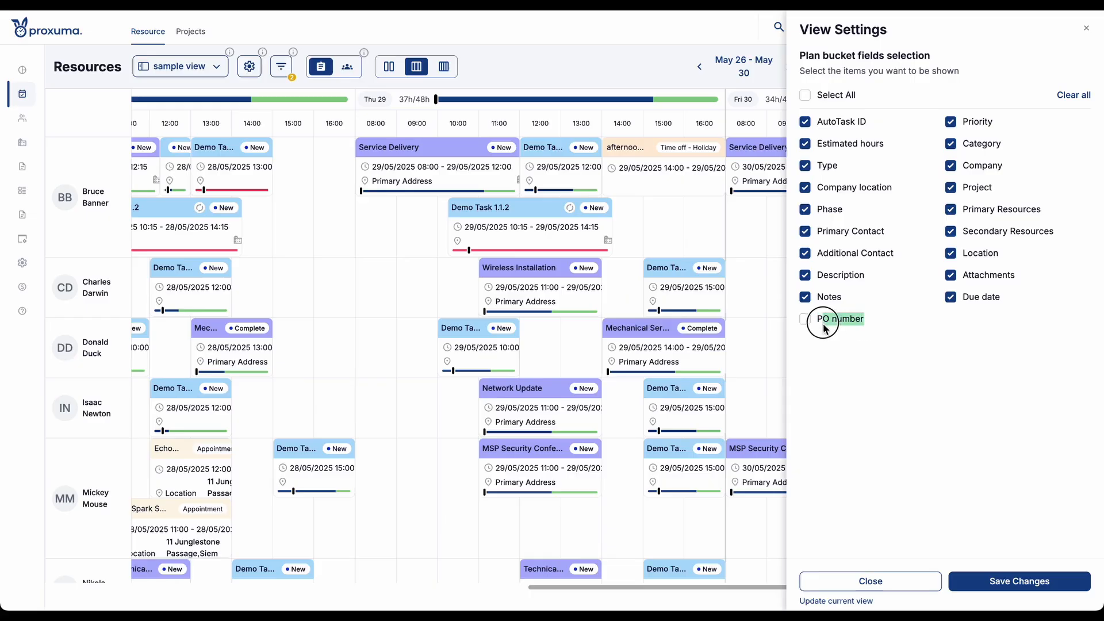
pyautogui.click(848, 399)
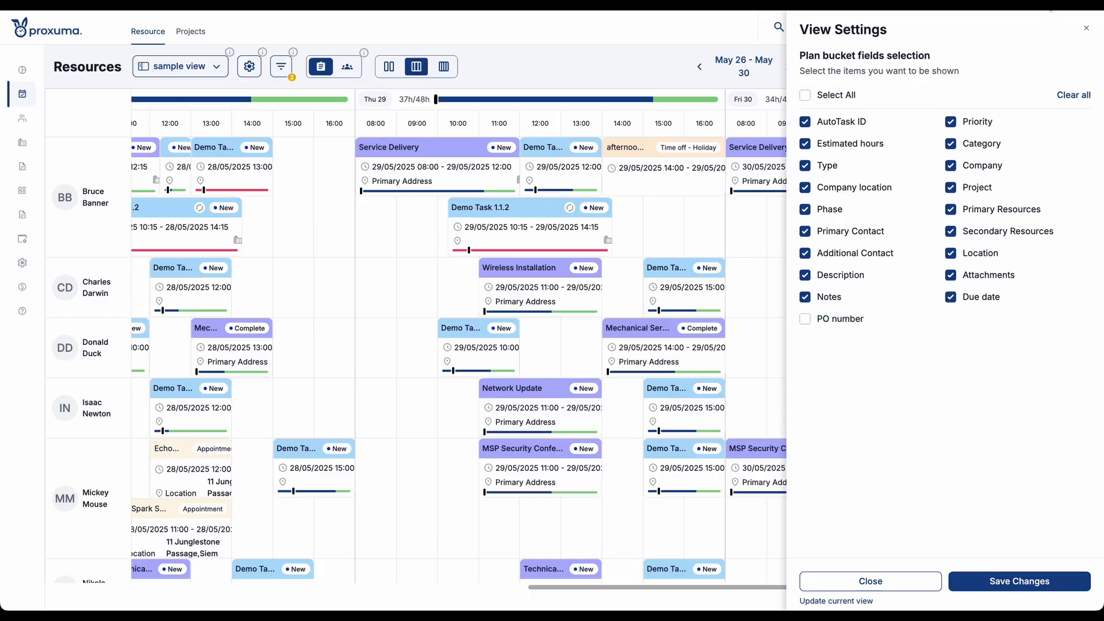
pyautogui.click(1086, 30)
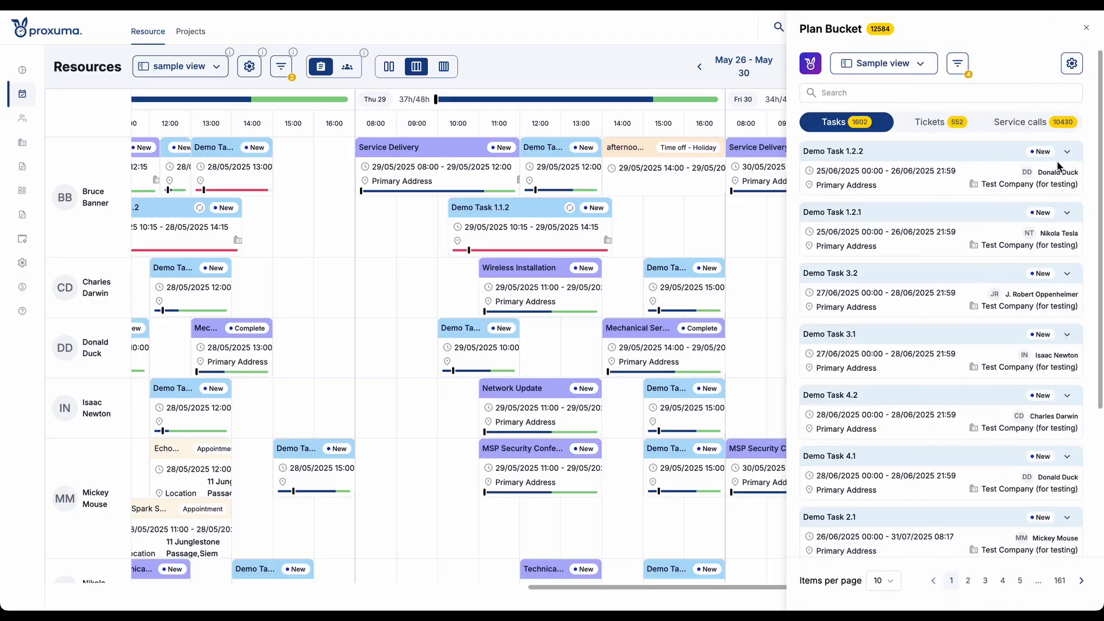
pyautogui.click(1068, 153)
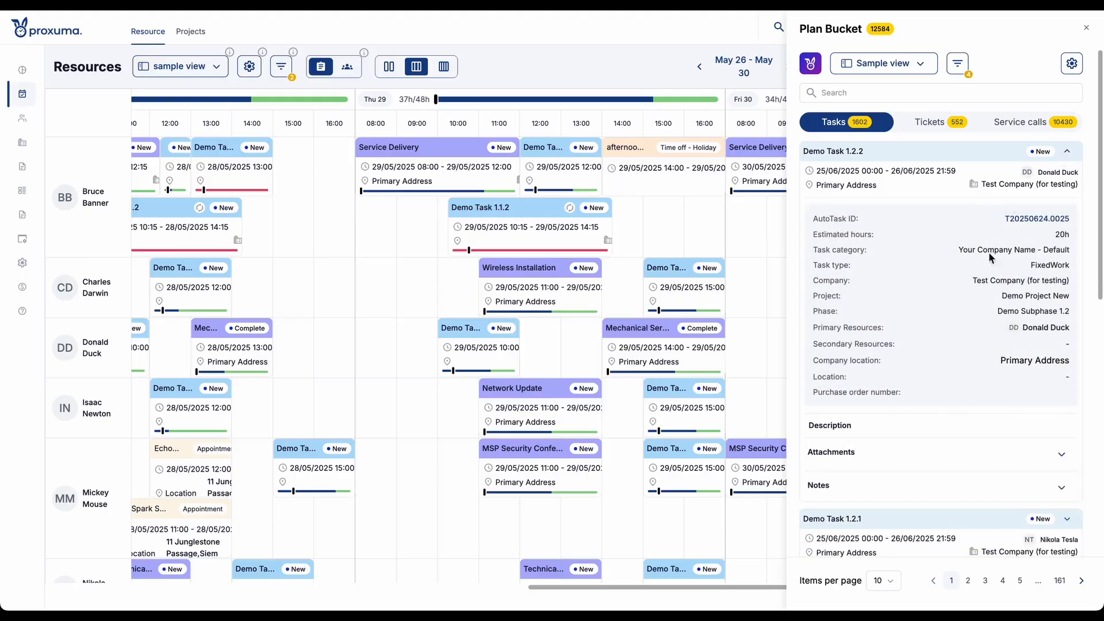
pyautogui.click(1068, 153)
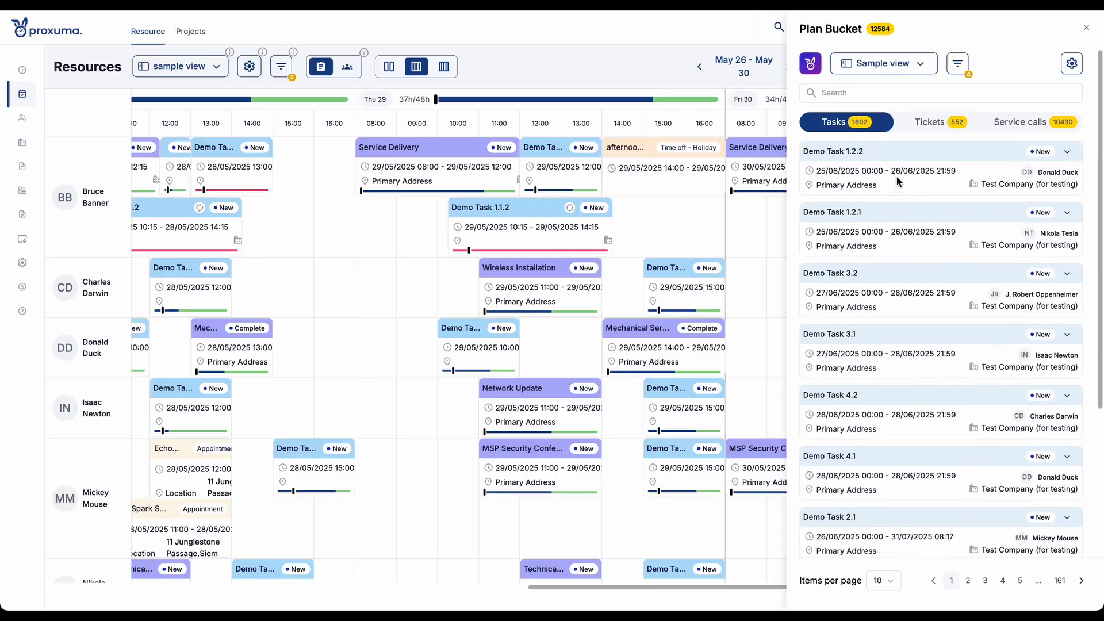
# - Schedule Demo Task 1.2.2 from the Plan Bucket for Charles Darwin on 30/05/2025 at 09:00, assigning it only to the dragged user
pyautogui.hscroll(-5, 705, 236)
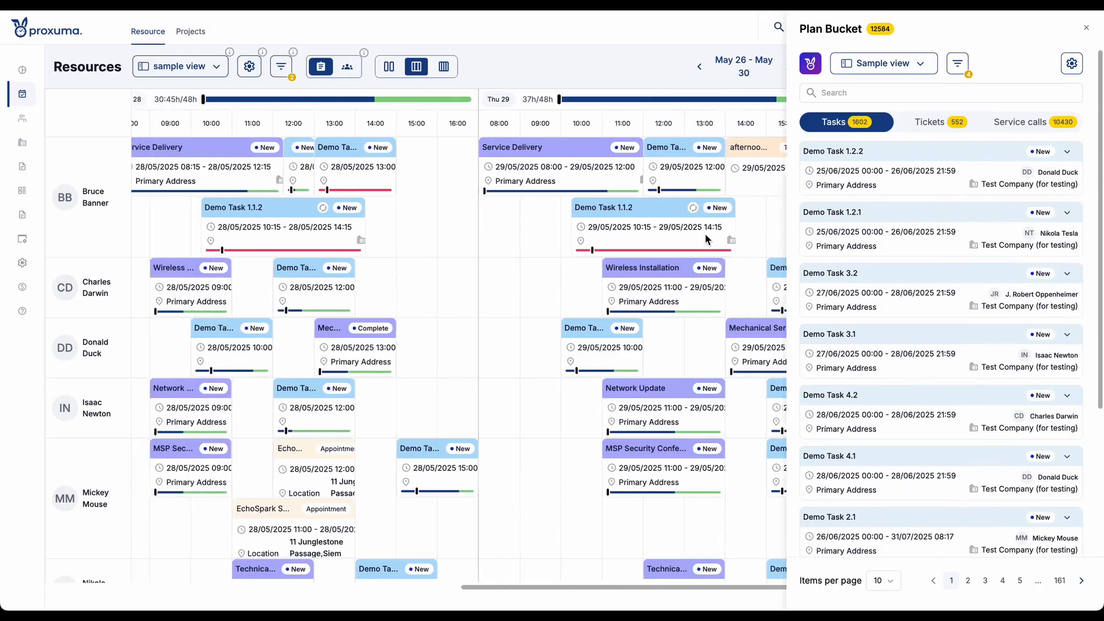
pyautogui.hscroll(5, 705, 233)
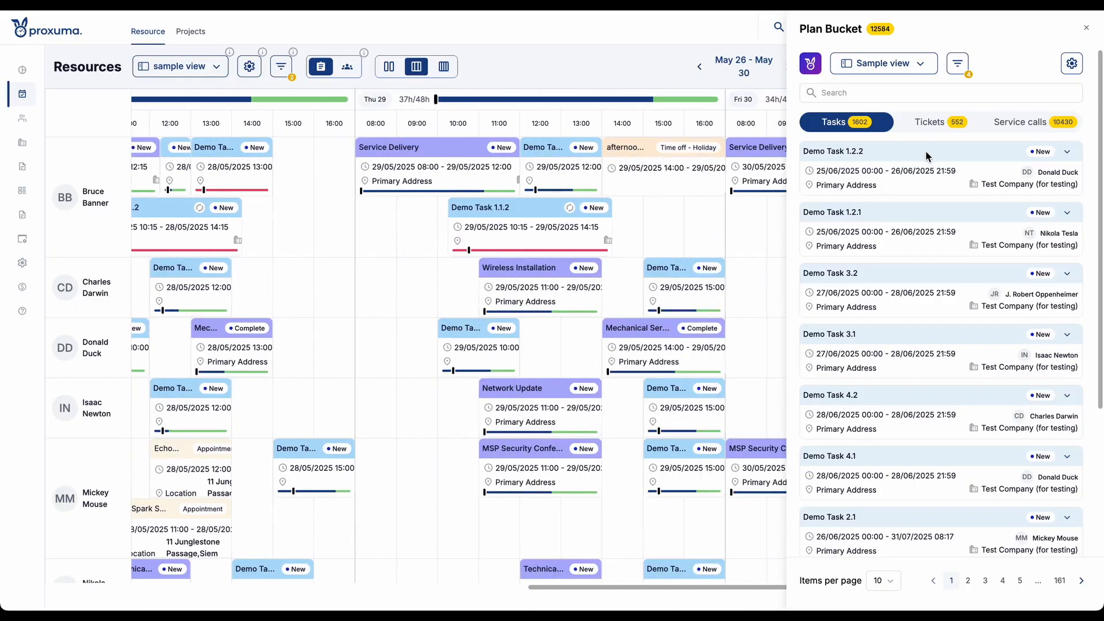
pyautogui.moveTo(926, 152); pyautogui.dragTo(791, 281)
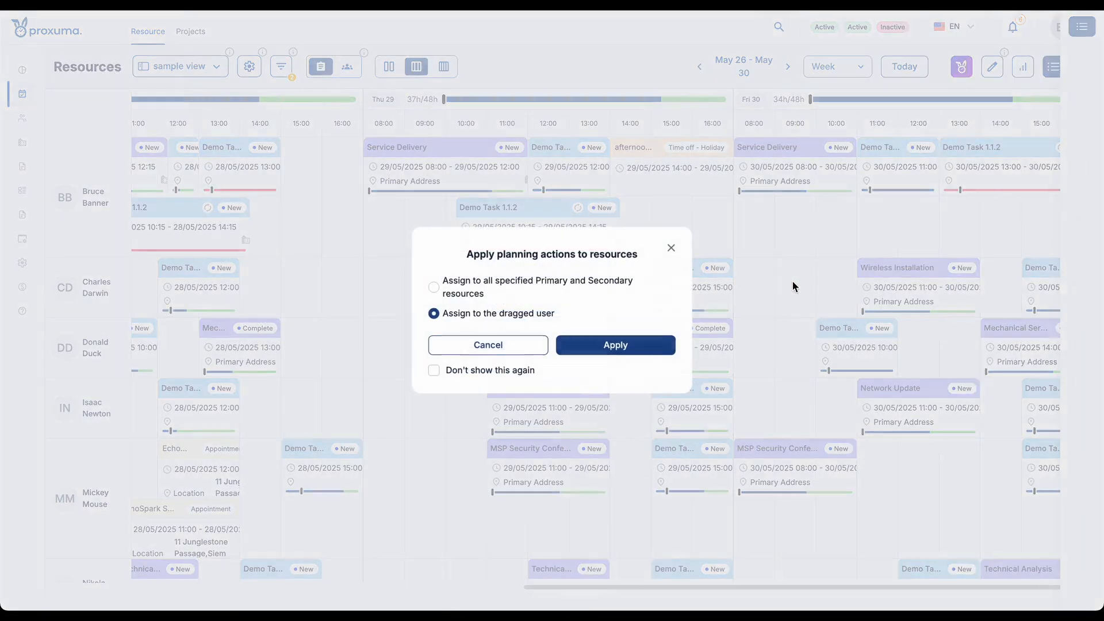
pyautogui.click(498, 284)
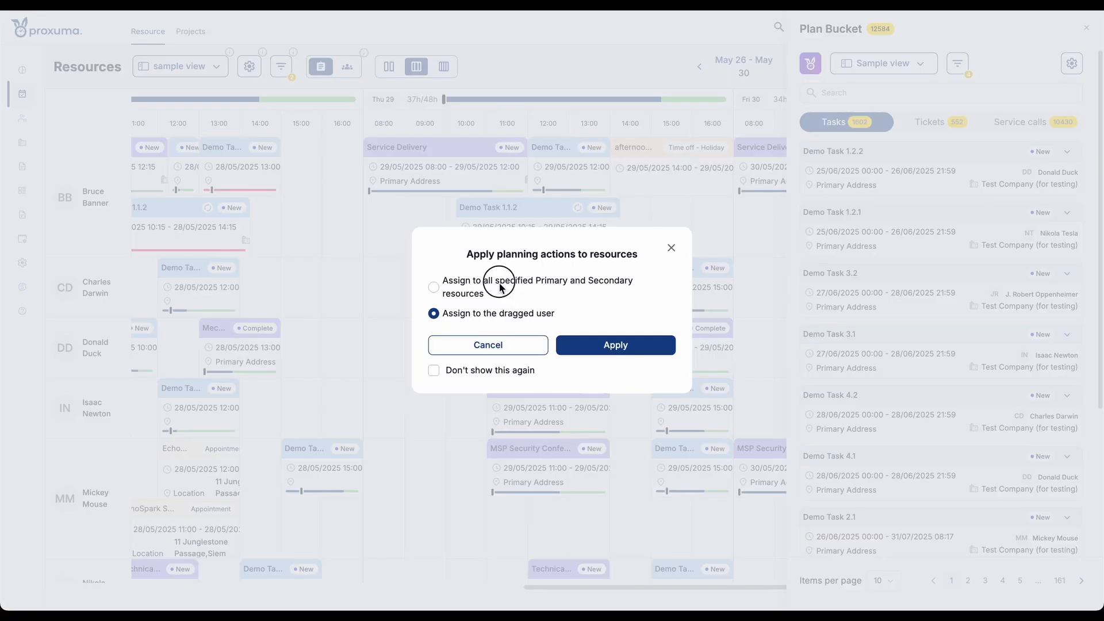
pyautogui.click(435, 315)
pyautogui.click(611, 345)
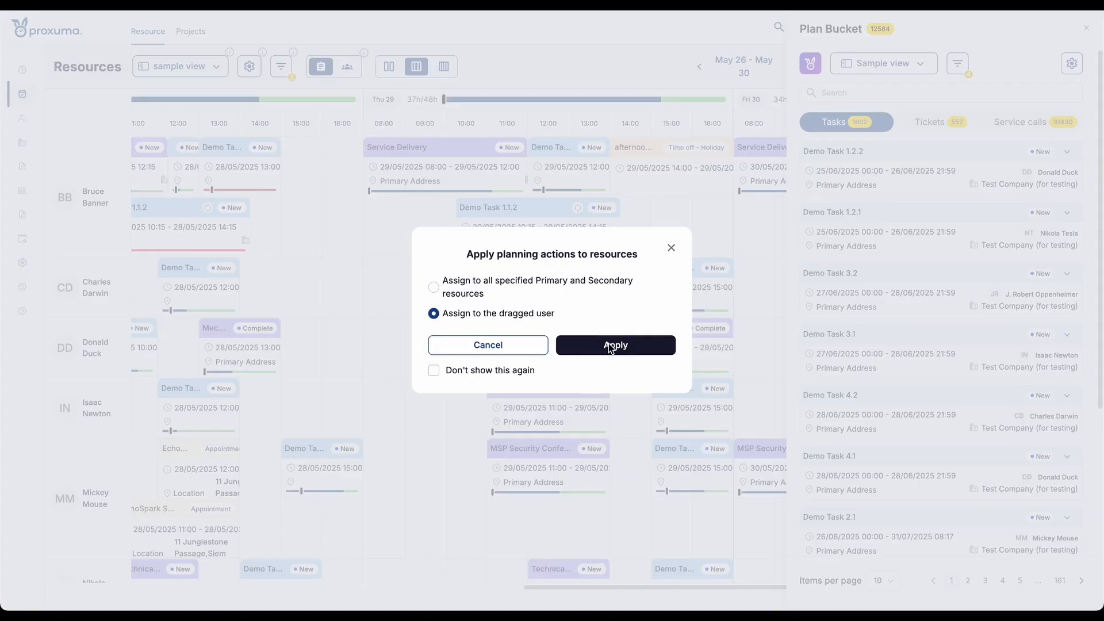
# - Examine the new service call's schedule, resource, Outlook organizer and company location options
pyautogui.scroll(-3, 709, 241)
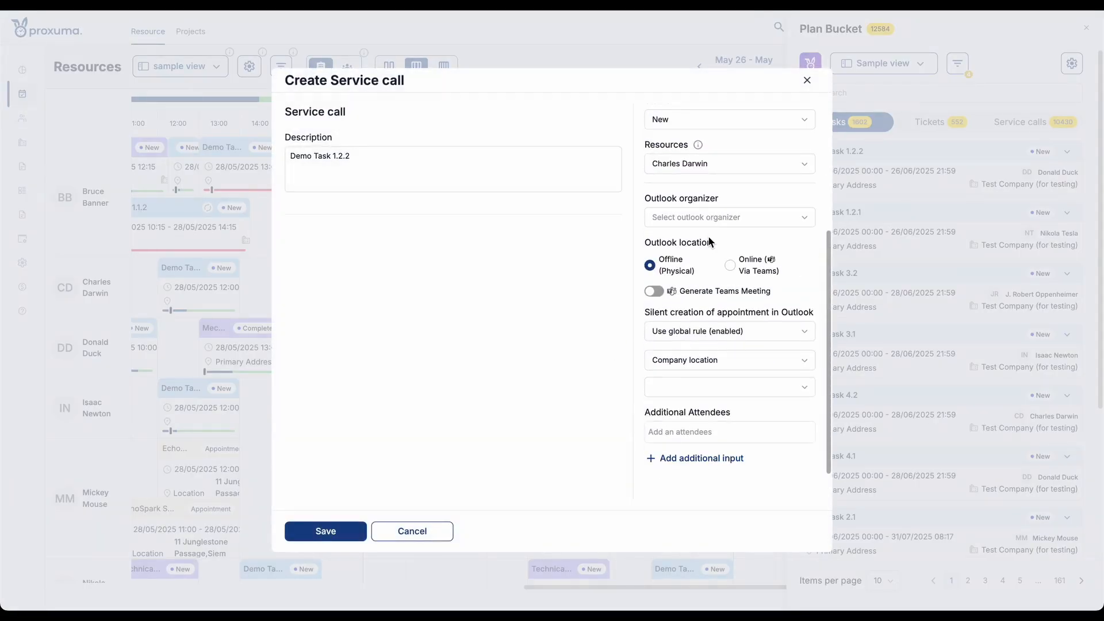
pyautogui.scroll(3, 709, 242)
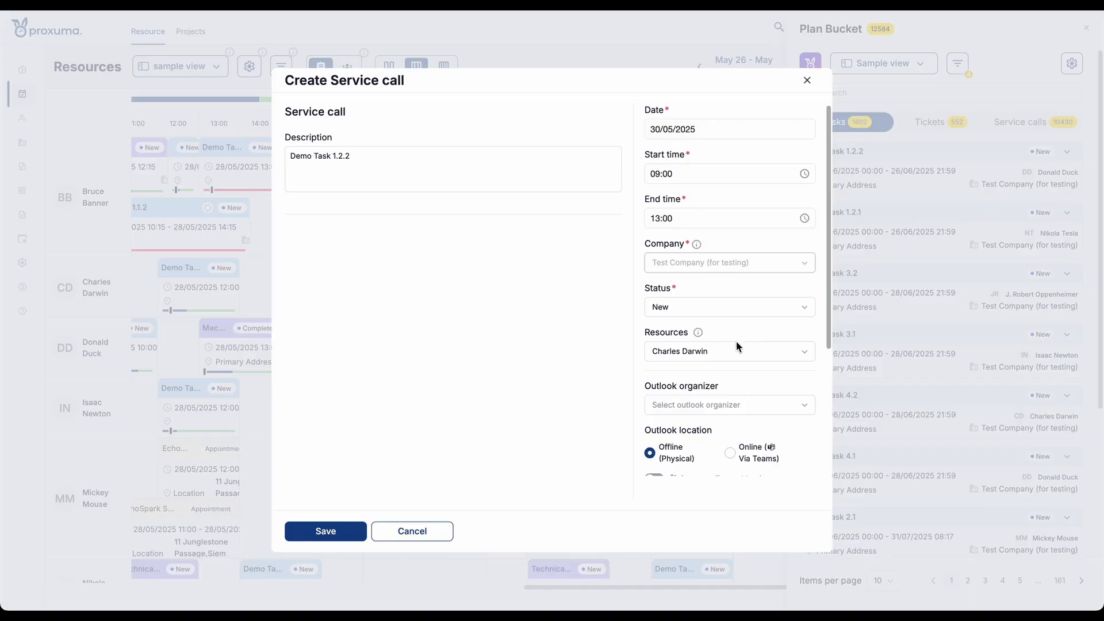
pyautogui.scroll(-1, 723, 346)
pyautogui.scroll(-3, 721, 346)
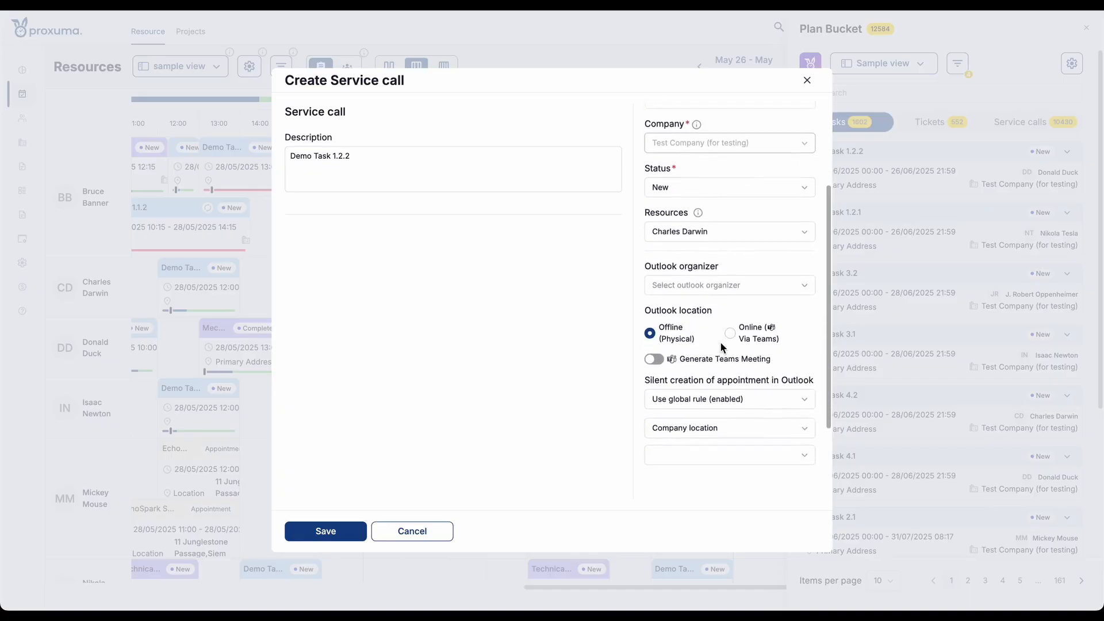
pyautogui.moveTo(645, 200); pyautogui.dragTo(744, 430)
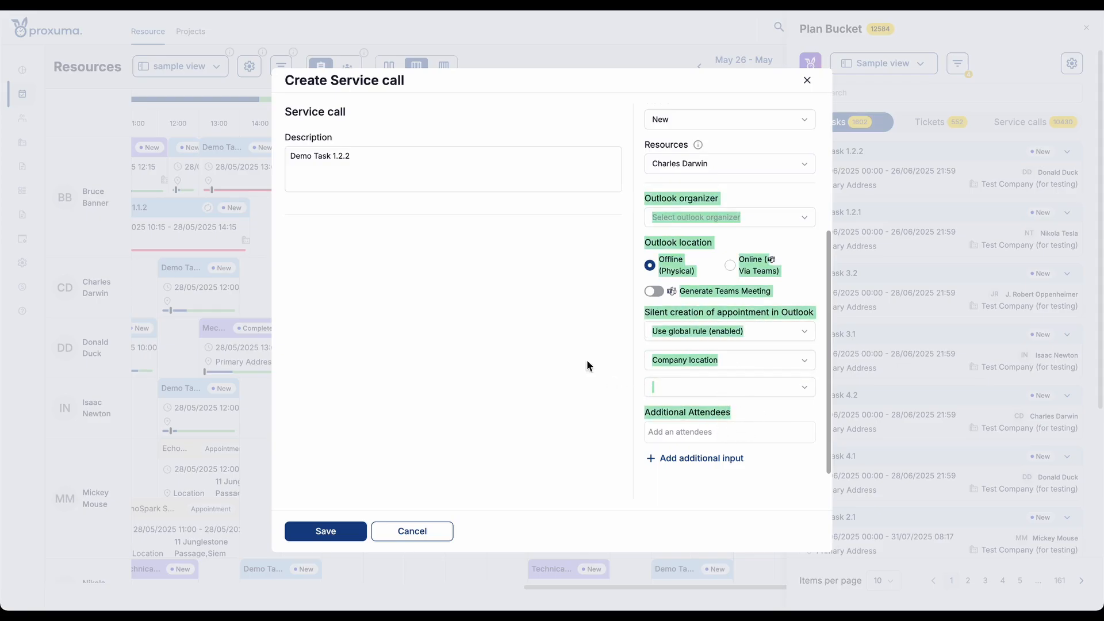
pyautogui.click(554, 341)
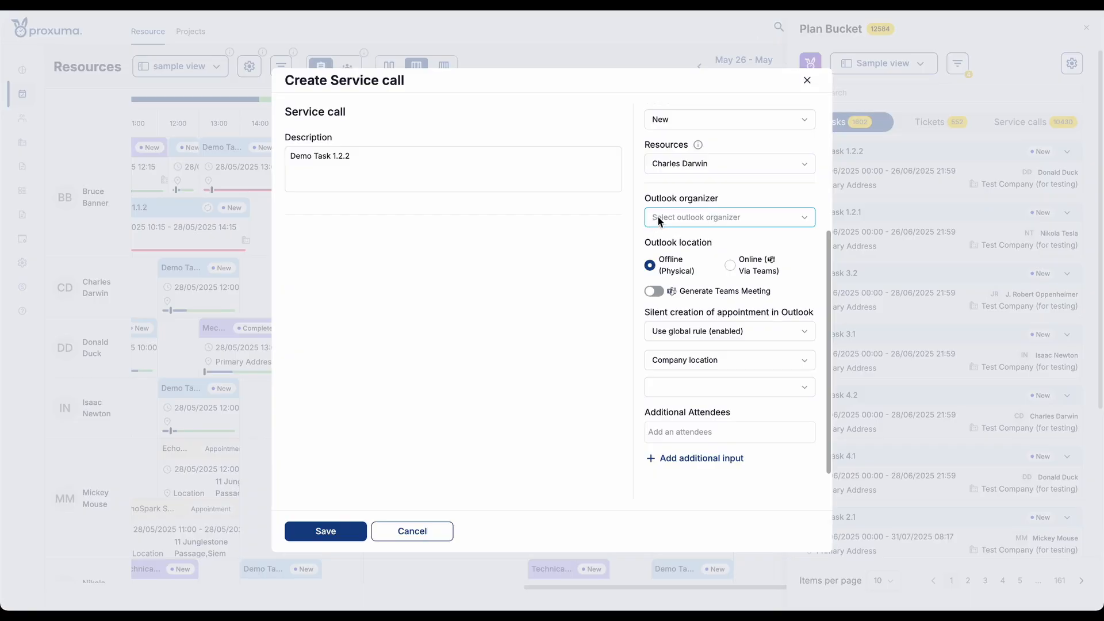
pyautogui.click(625, 236)
pyautogui.click(677, 392)
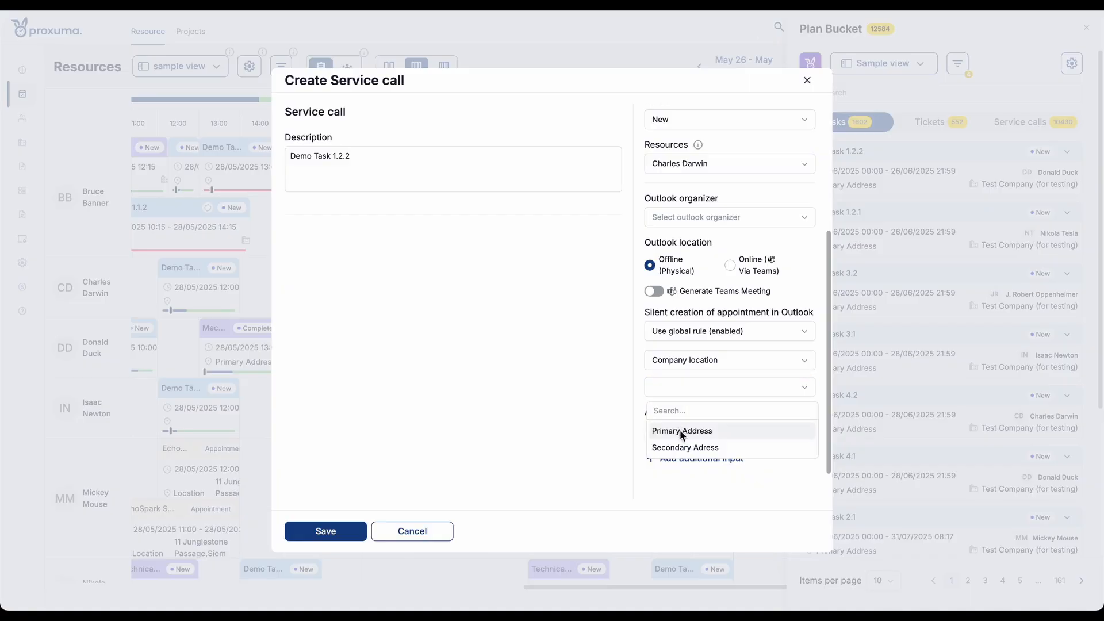
pyautogui.click(608, 402)
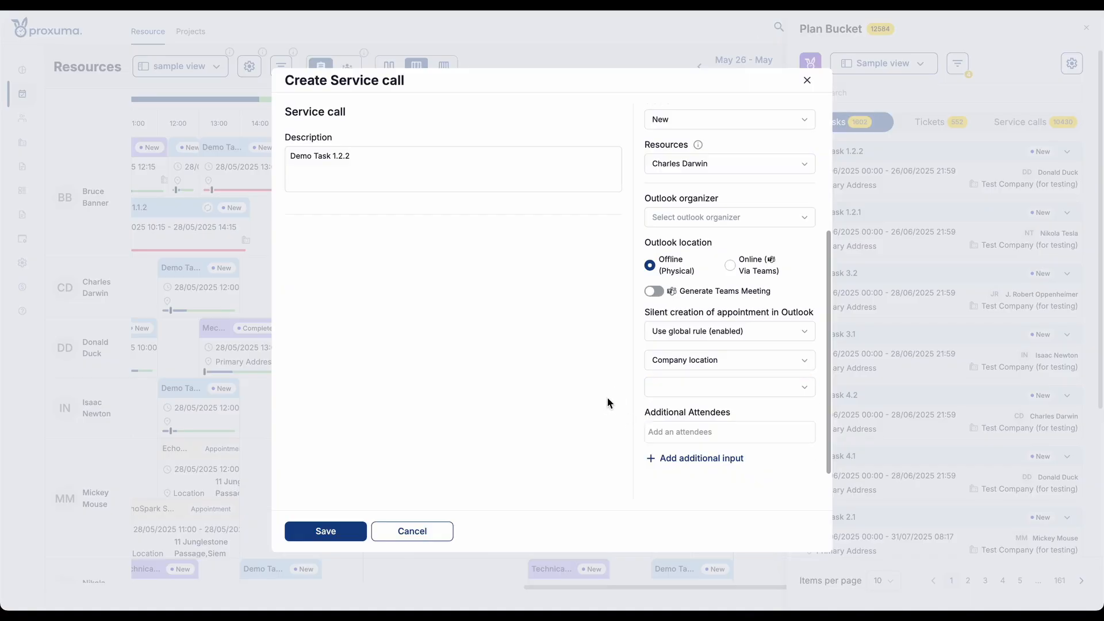
# - Set the service call's Outlook location to Online (Via Teams) and keep Generate Teams Meeting enabled
pyautogui.click(729, 267)
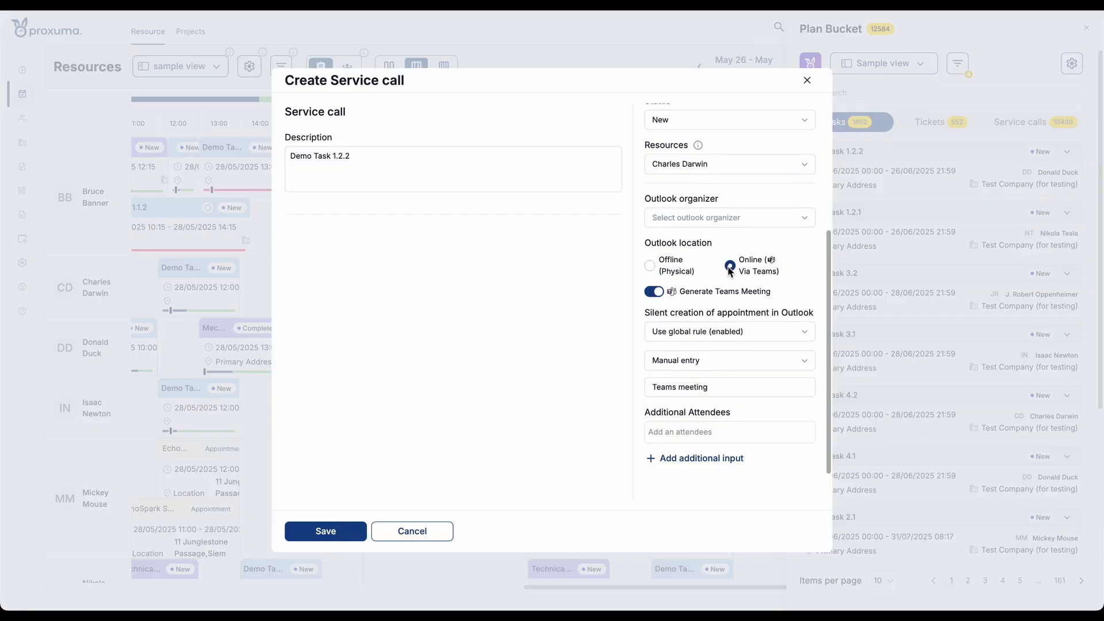
pyautogui.click(655, 290)
pyautogui.click(656, 292)
pyautogui.click(672, 433)
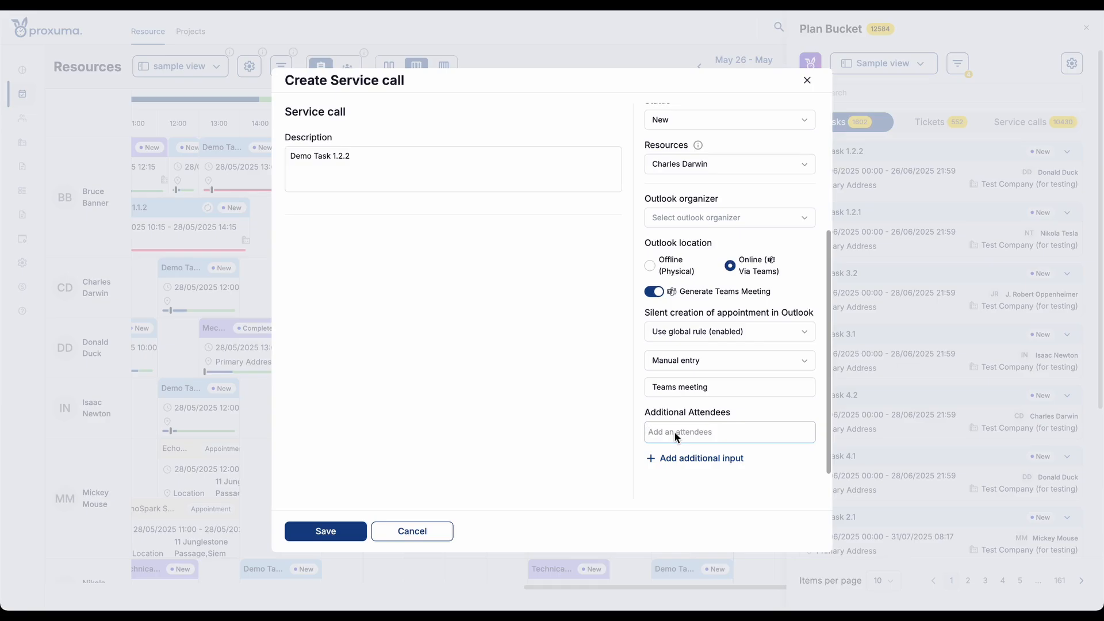
pyautogui.write('d')
pyautogui.press('BackSpace')
pyautogui.click(543, 421)
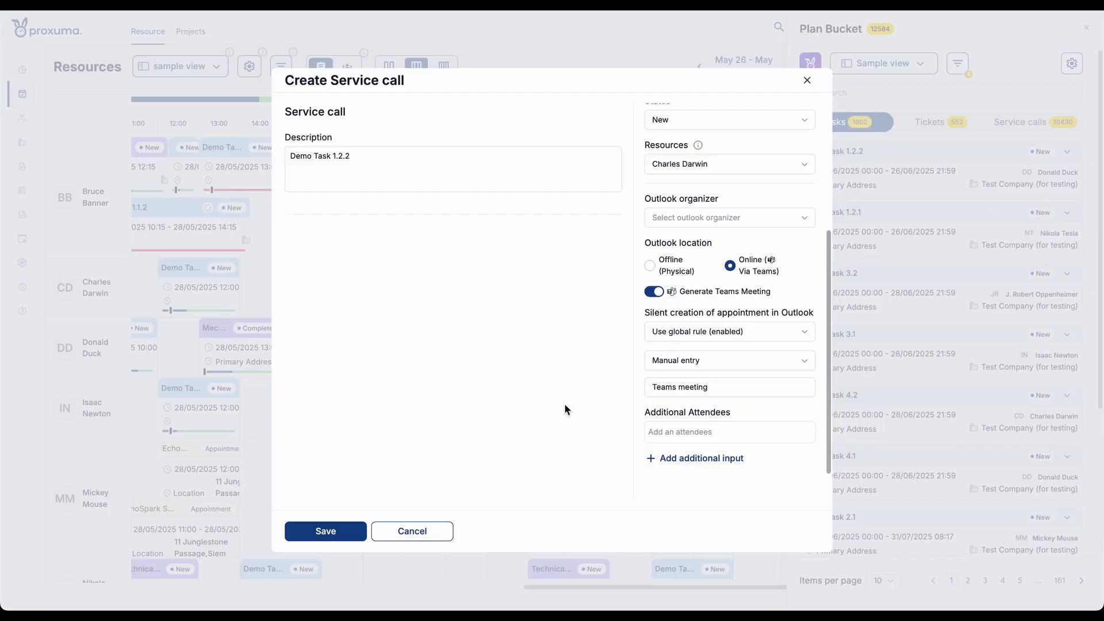
# - Save the service call for Demo Task 1.2.2
pyautogui.scroll(3, 693, 339)
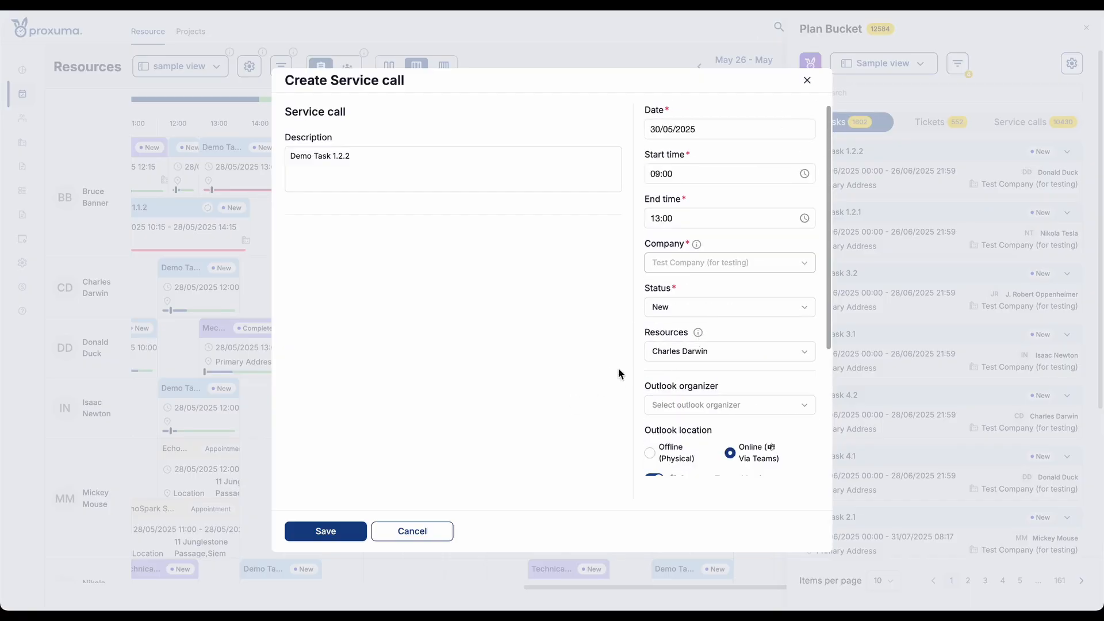
pyautogui.click(357, 532)
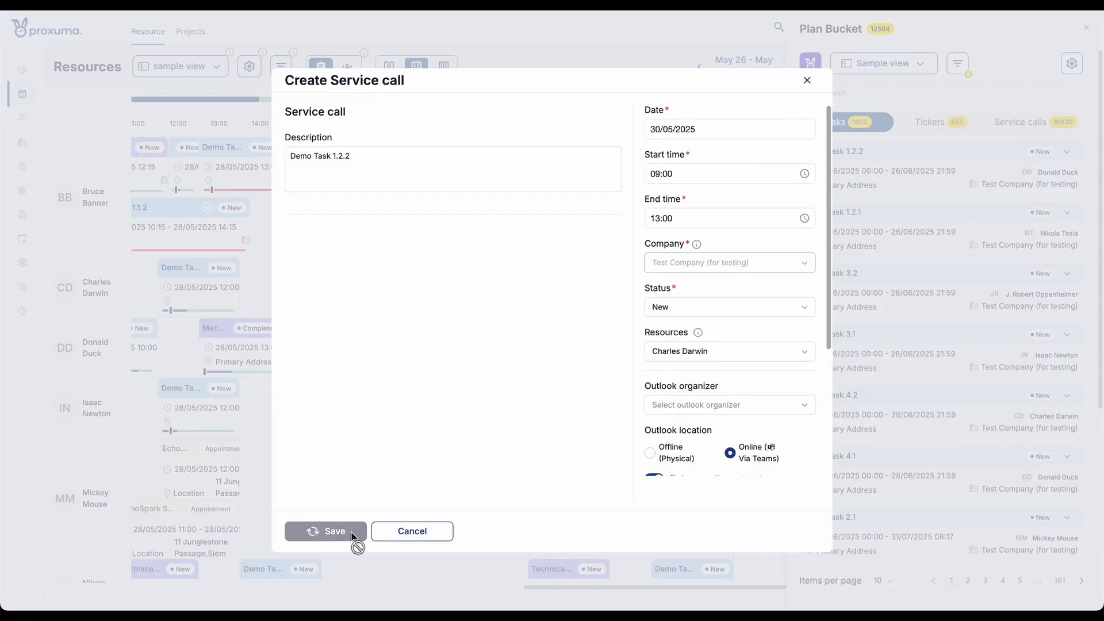